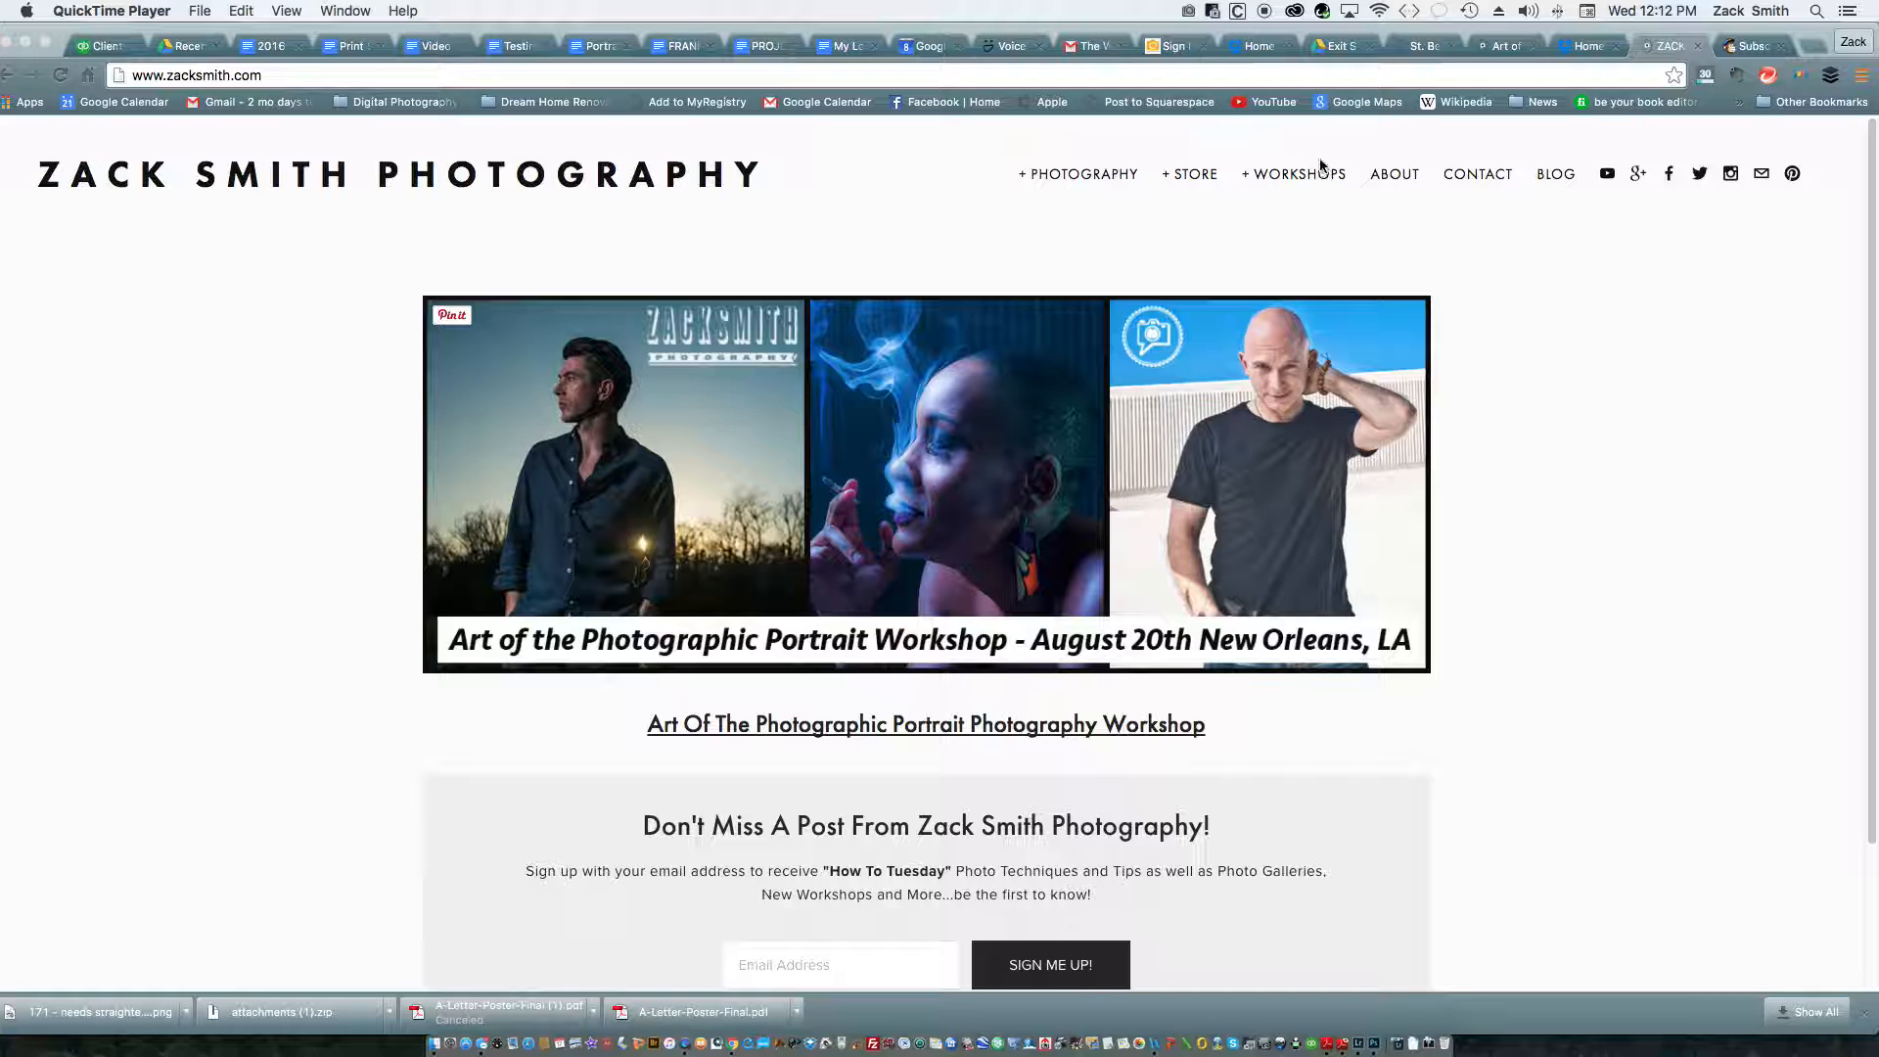
- Open the one-on-one tutorials page from the website's workshops section
left_click(1305, 219)
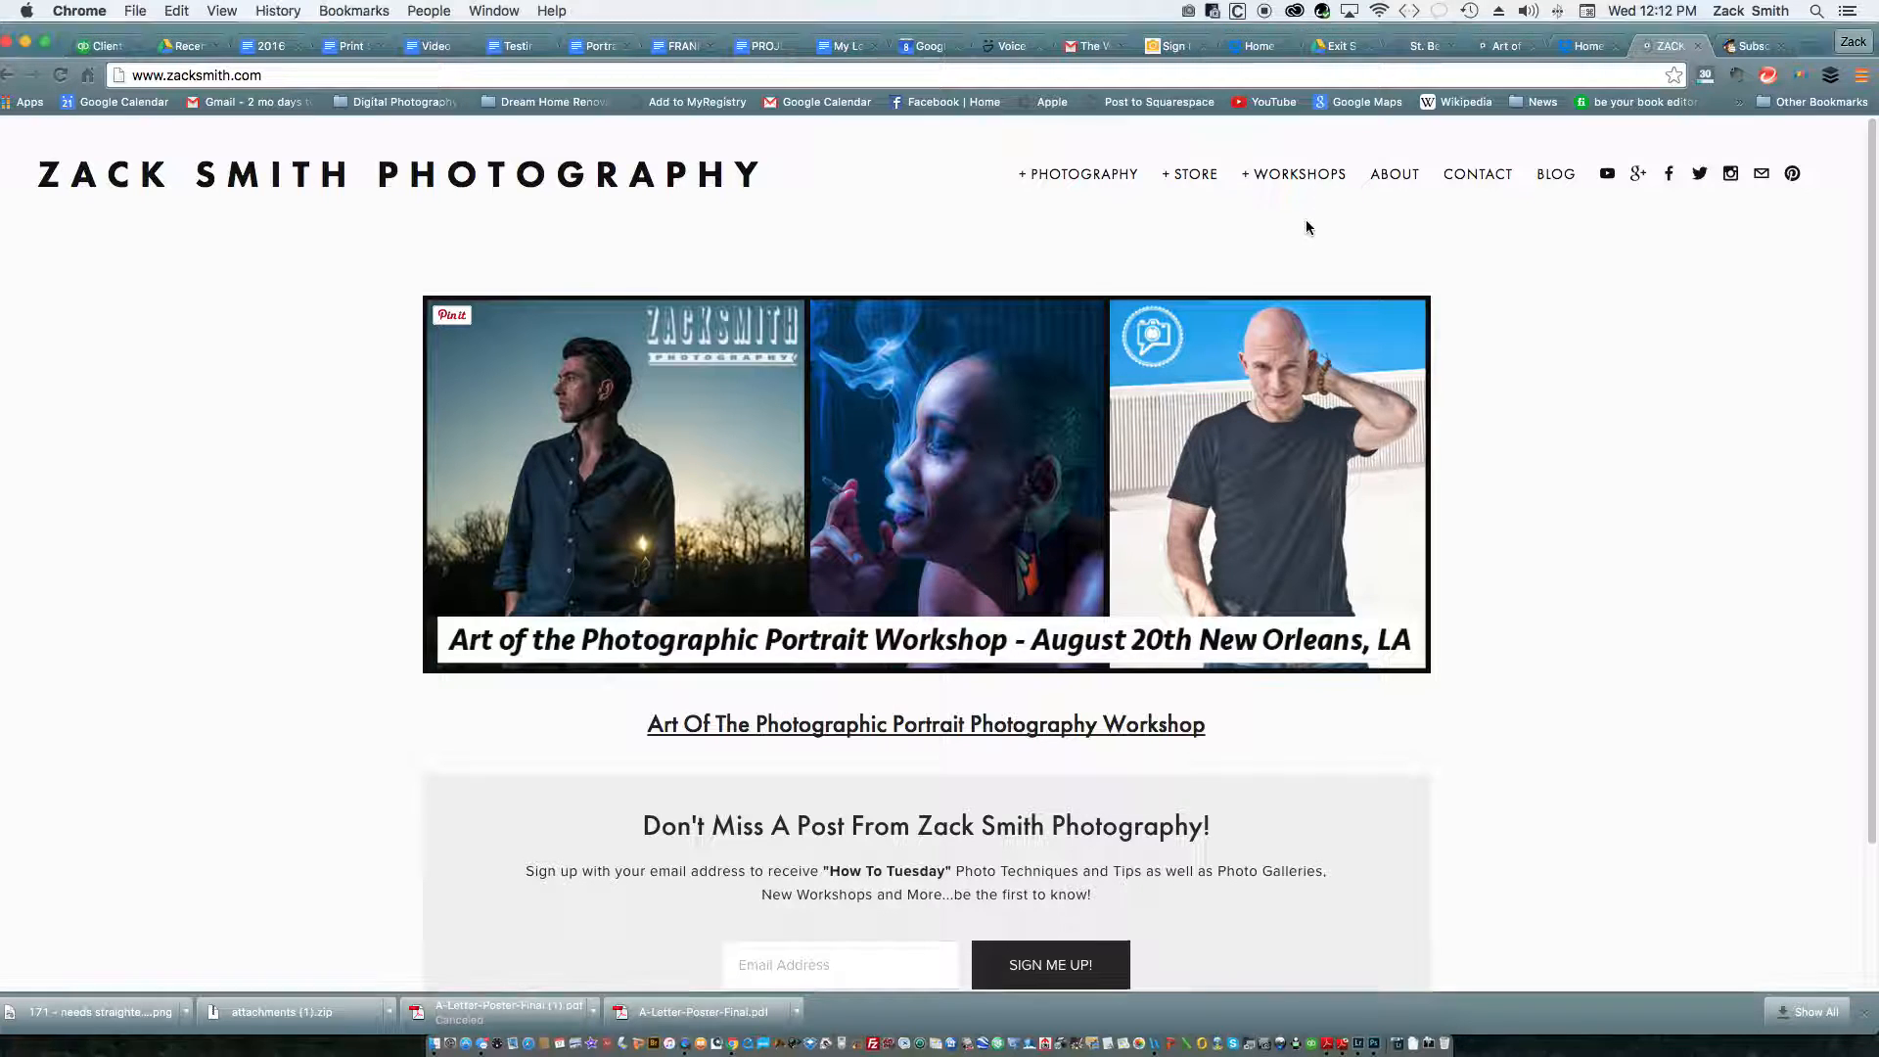
mouse_move(1297, 196)
left_click(1261, 398)
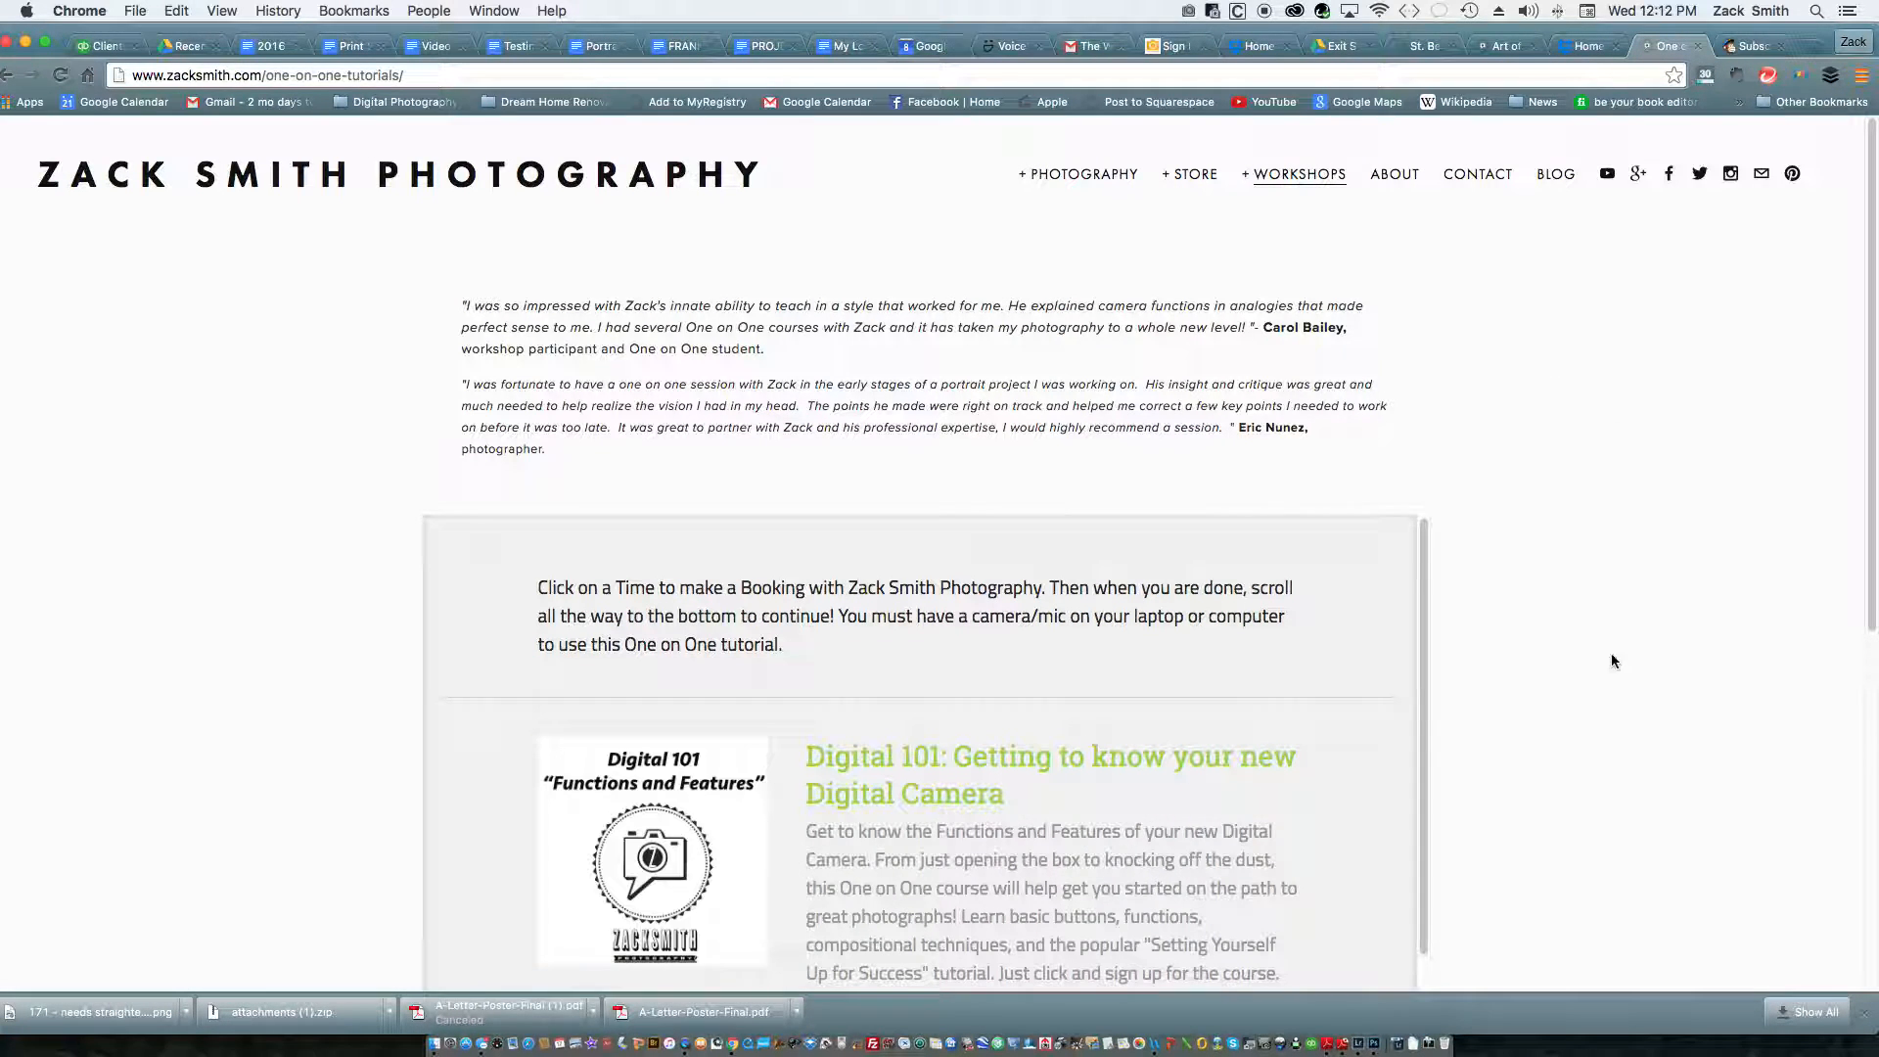
- Look through the offered sessions, select the 1 Hour Short Tutorial and continue with the booking
scroll(1617, 678, "down", 5)
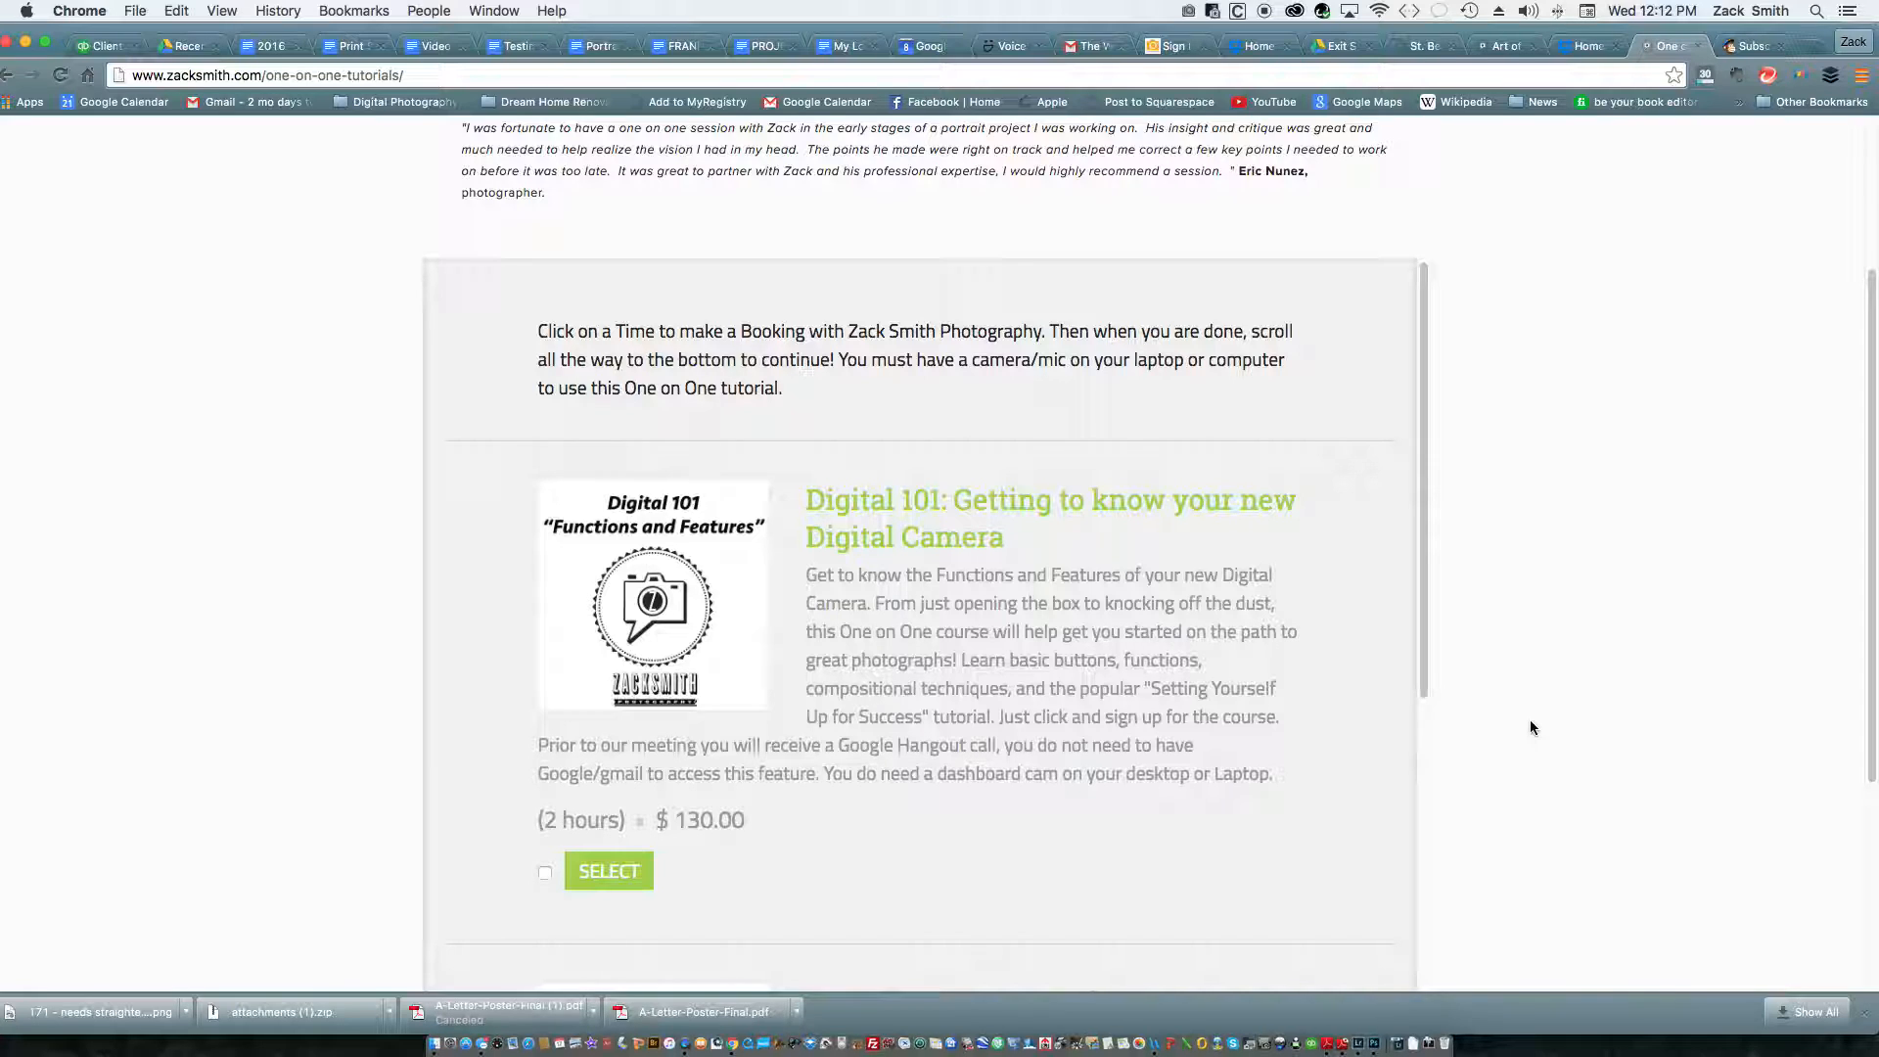
scroll(1012, 805, "down", 2)
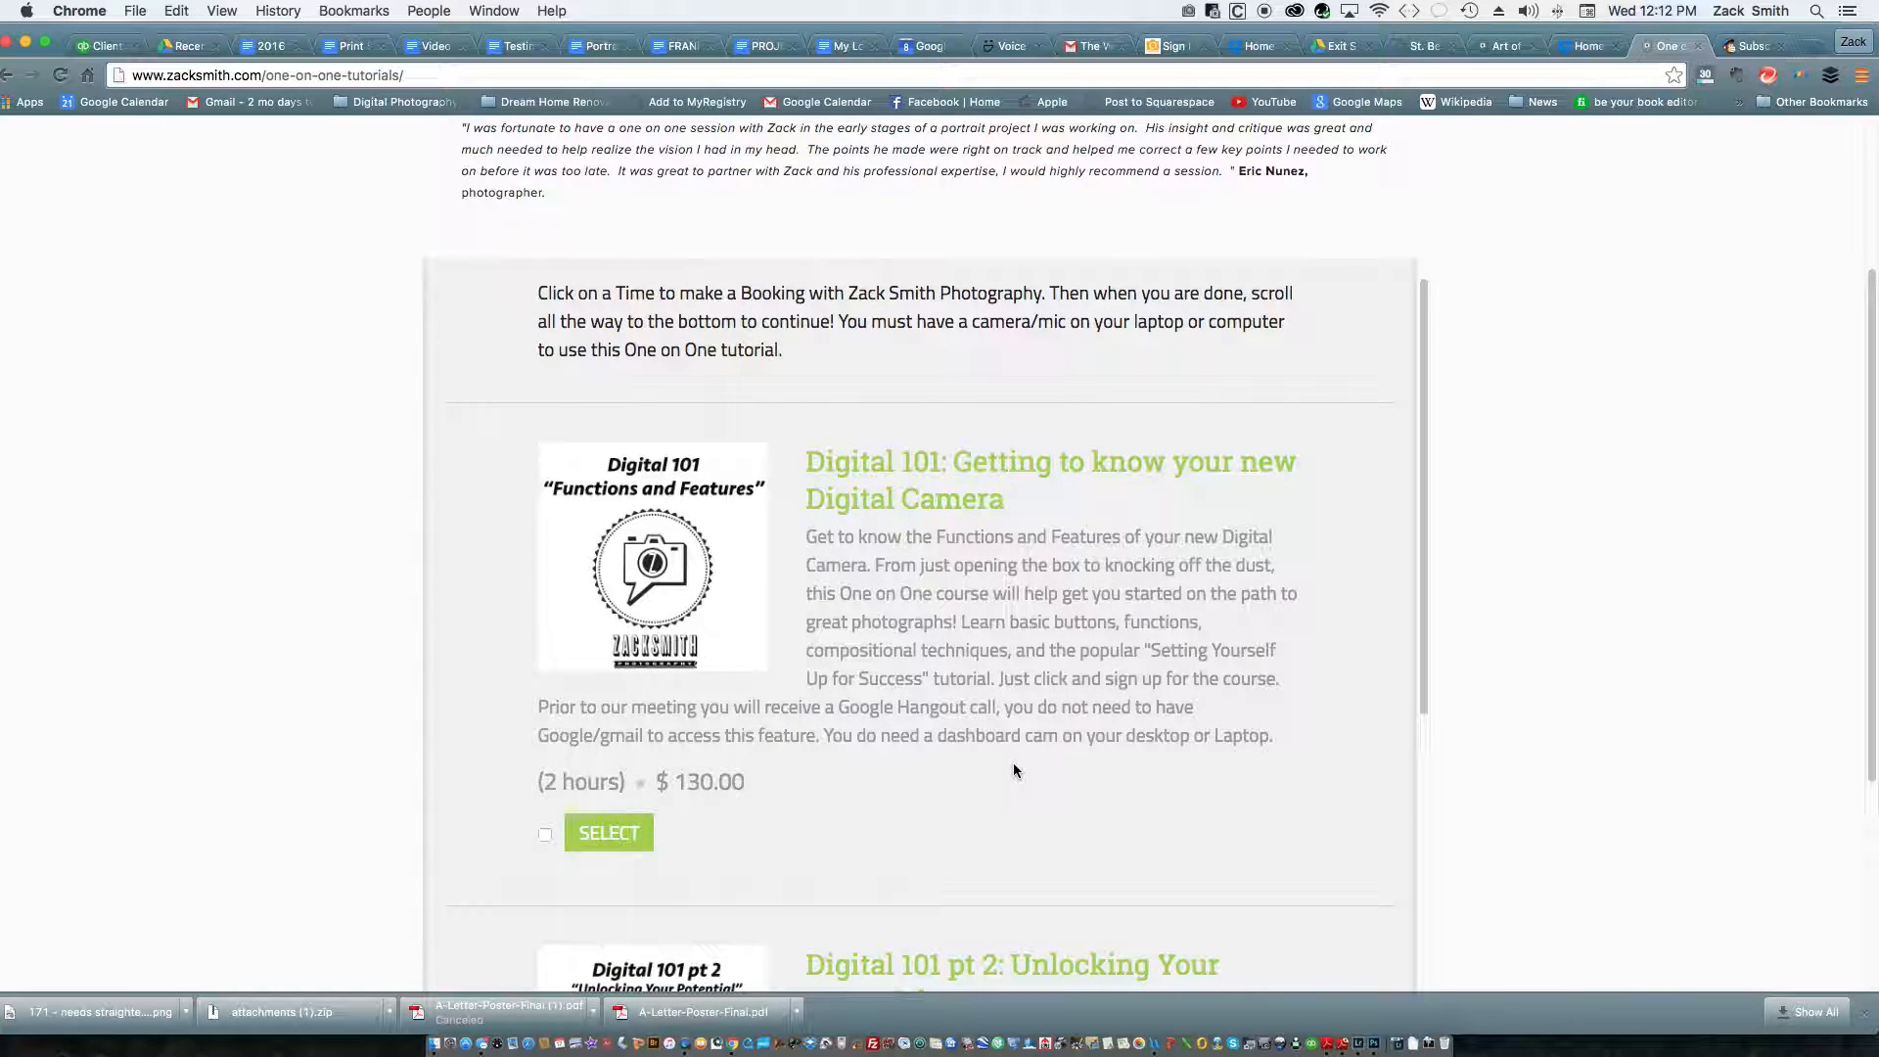
scroll(1002, 641, "down", 5)
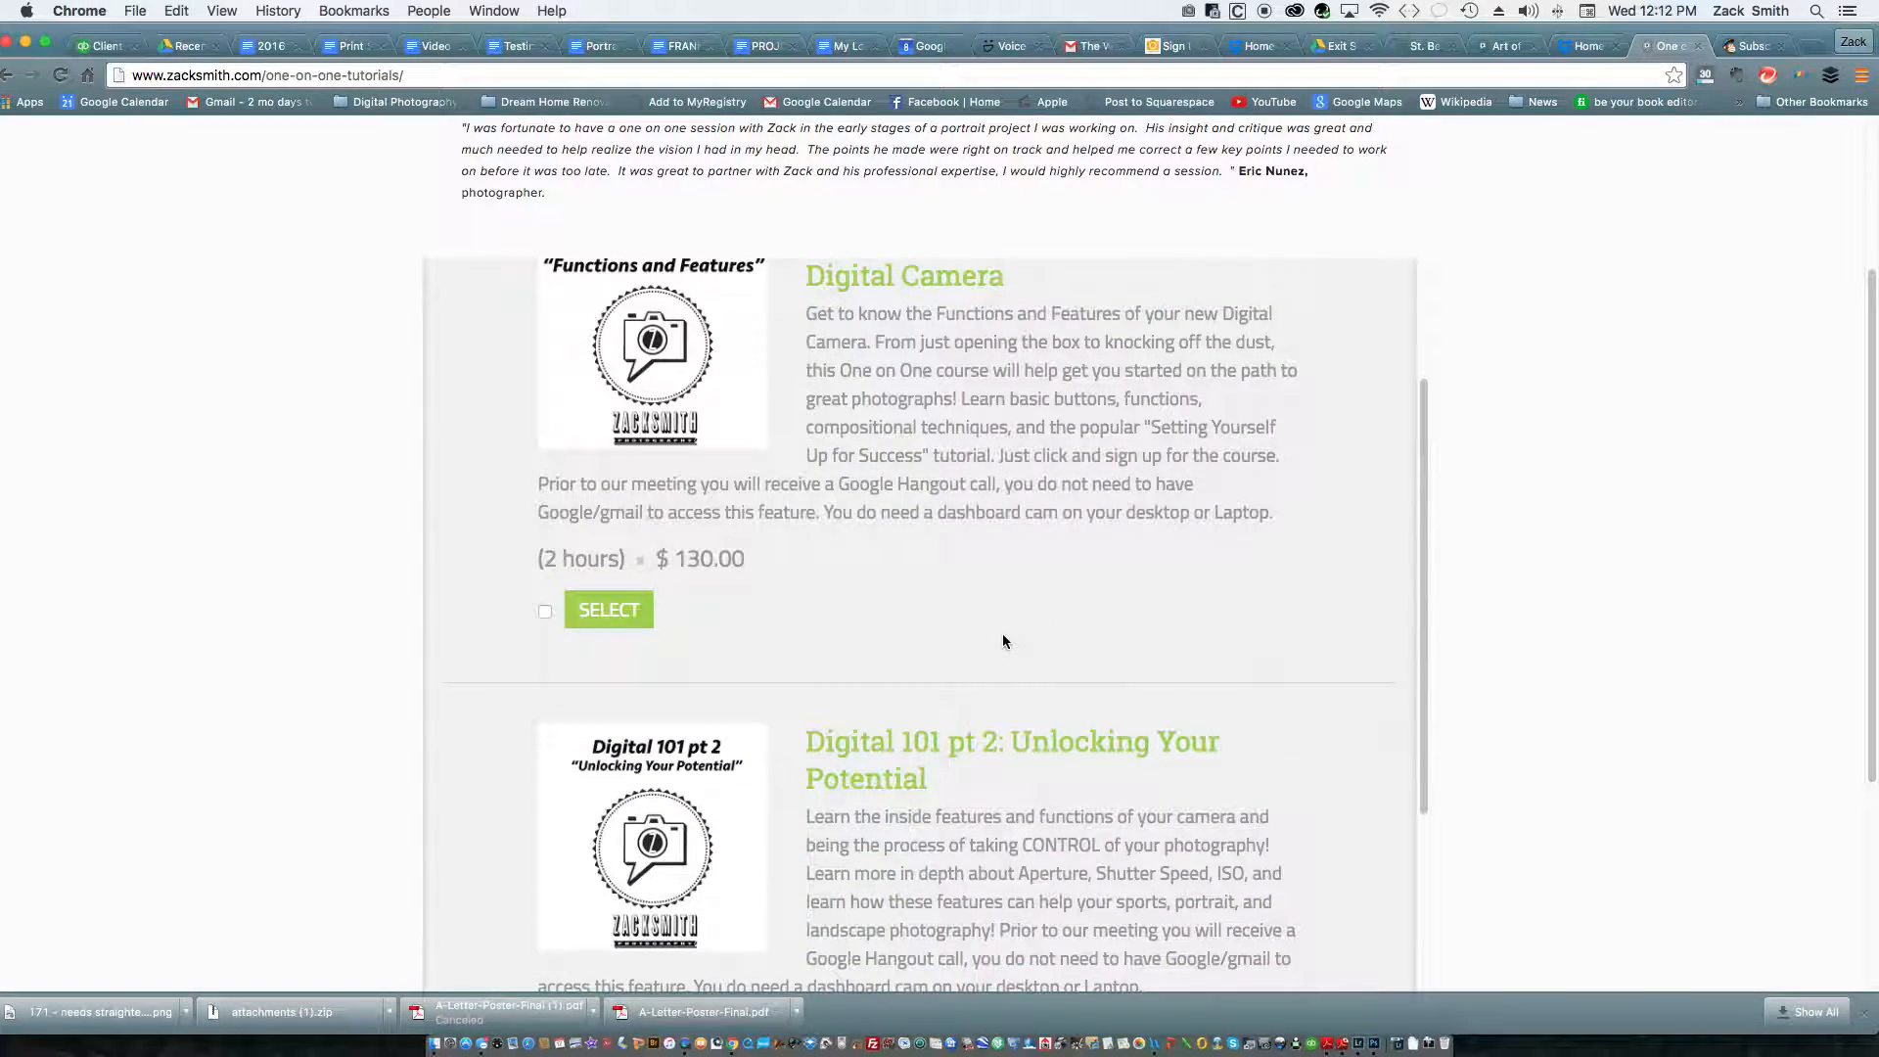
scroll(1153, 646, "down", 5)
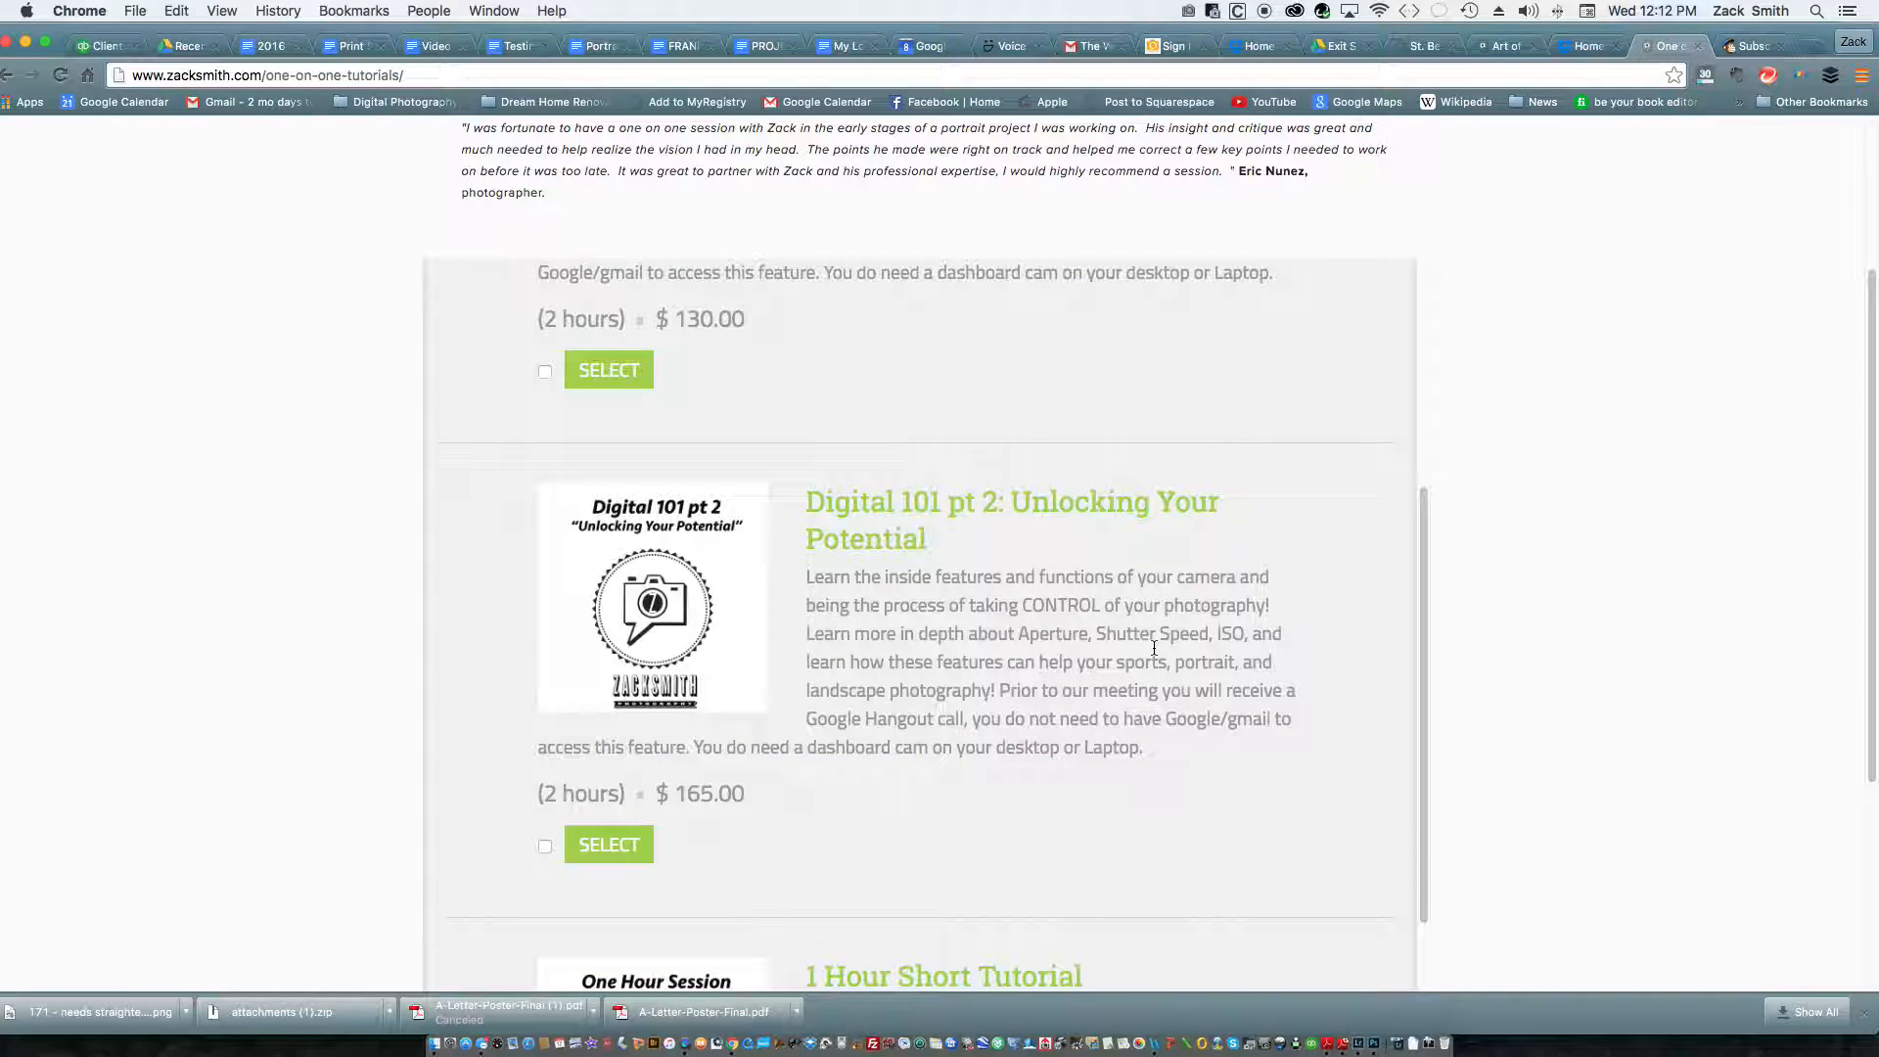
scroll(1154, 648, "down", 10)
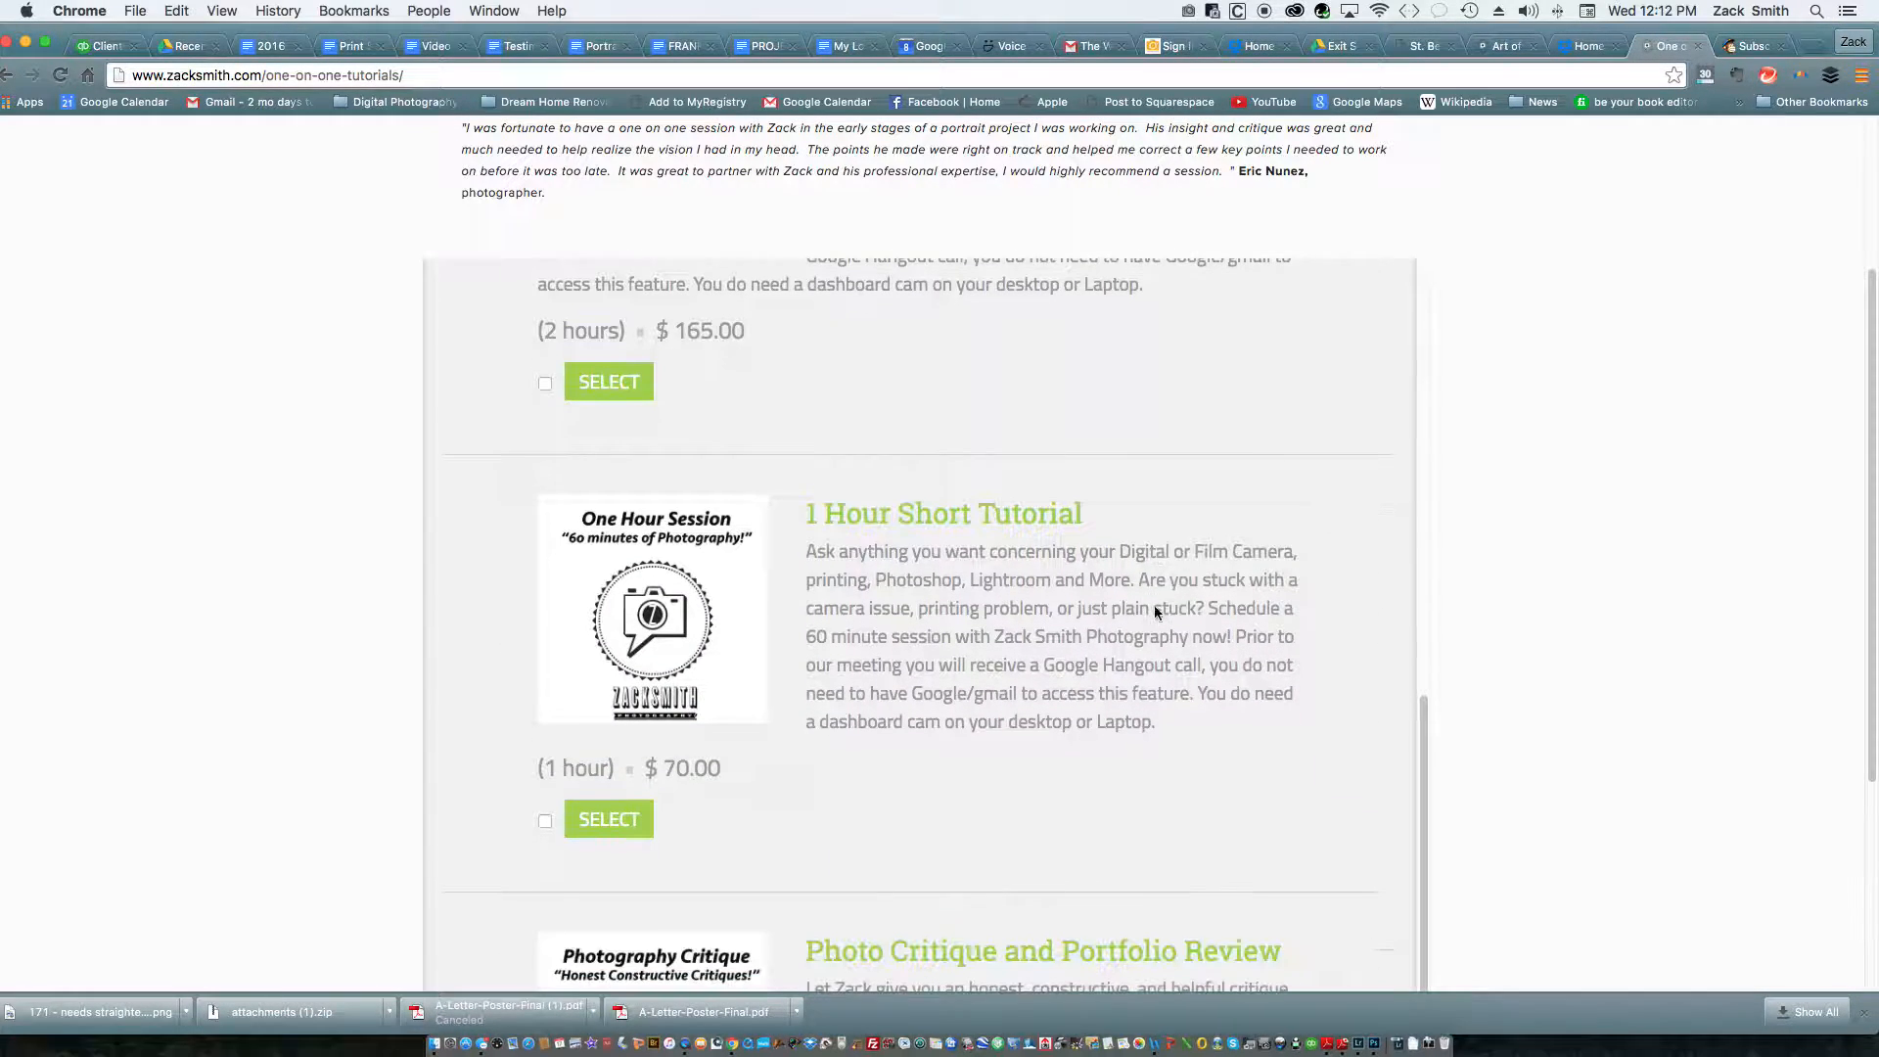
scroll(1262, 726, "down", 6)
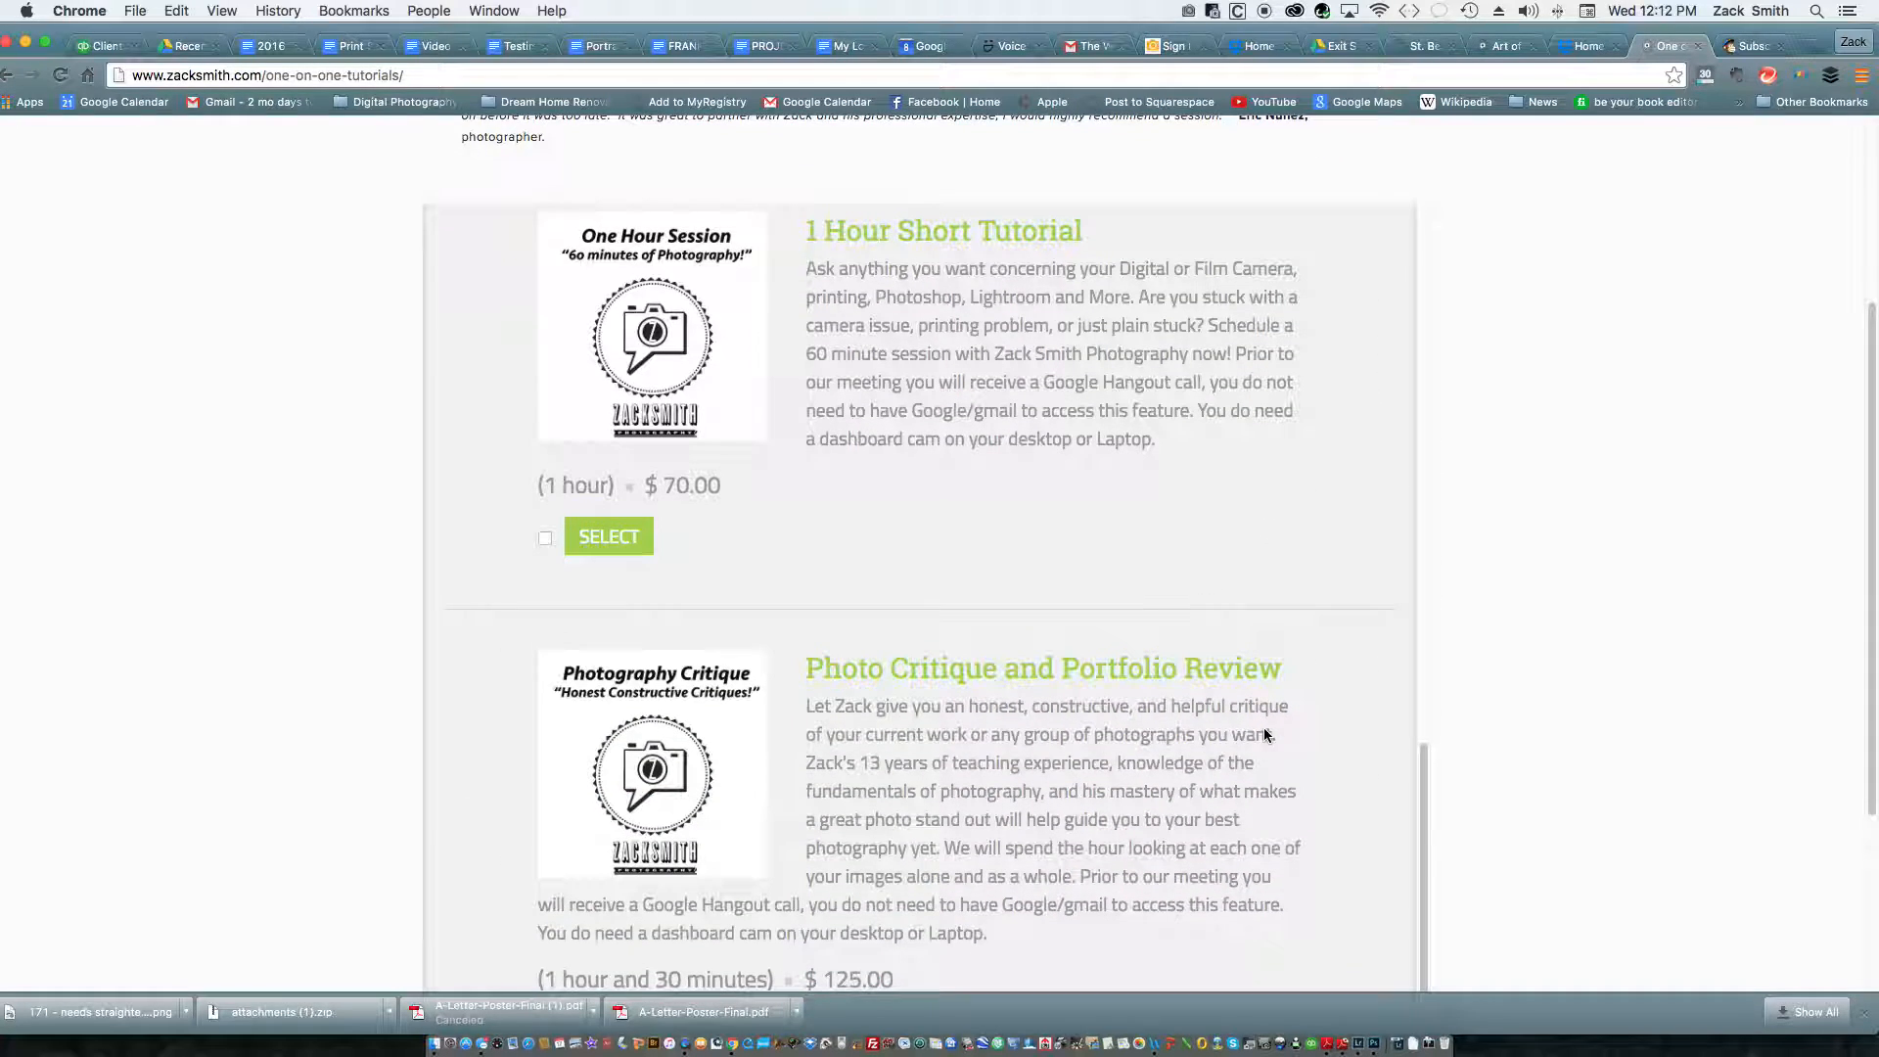
scroll(614, 434, "down", 1)
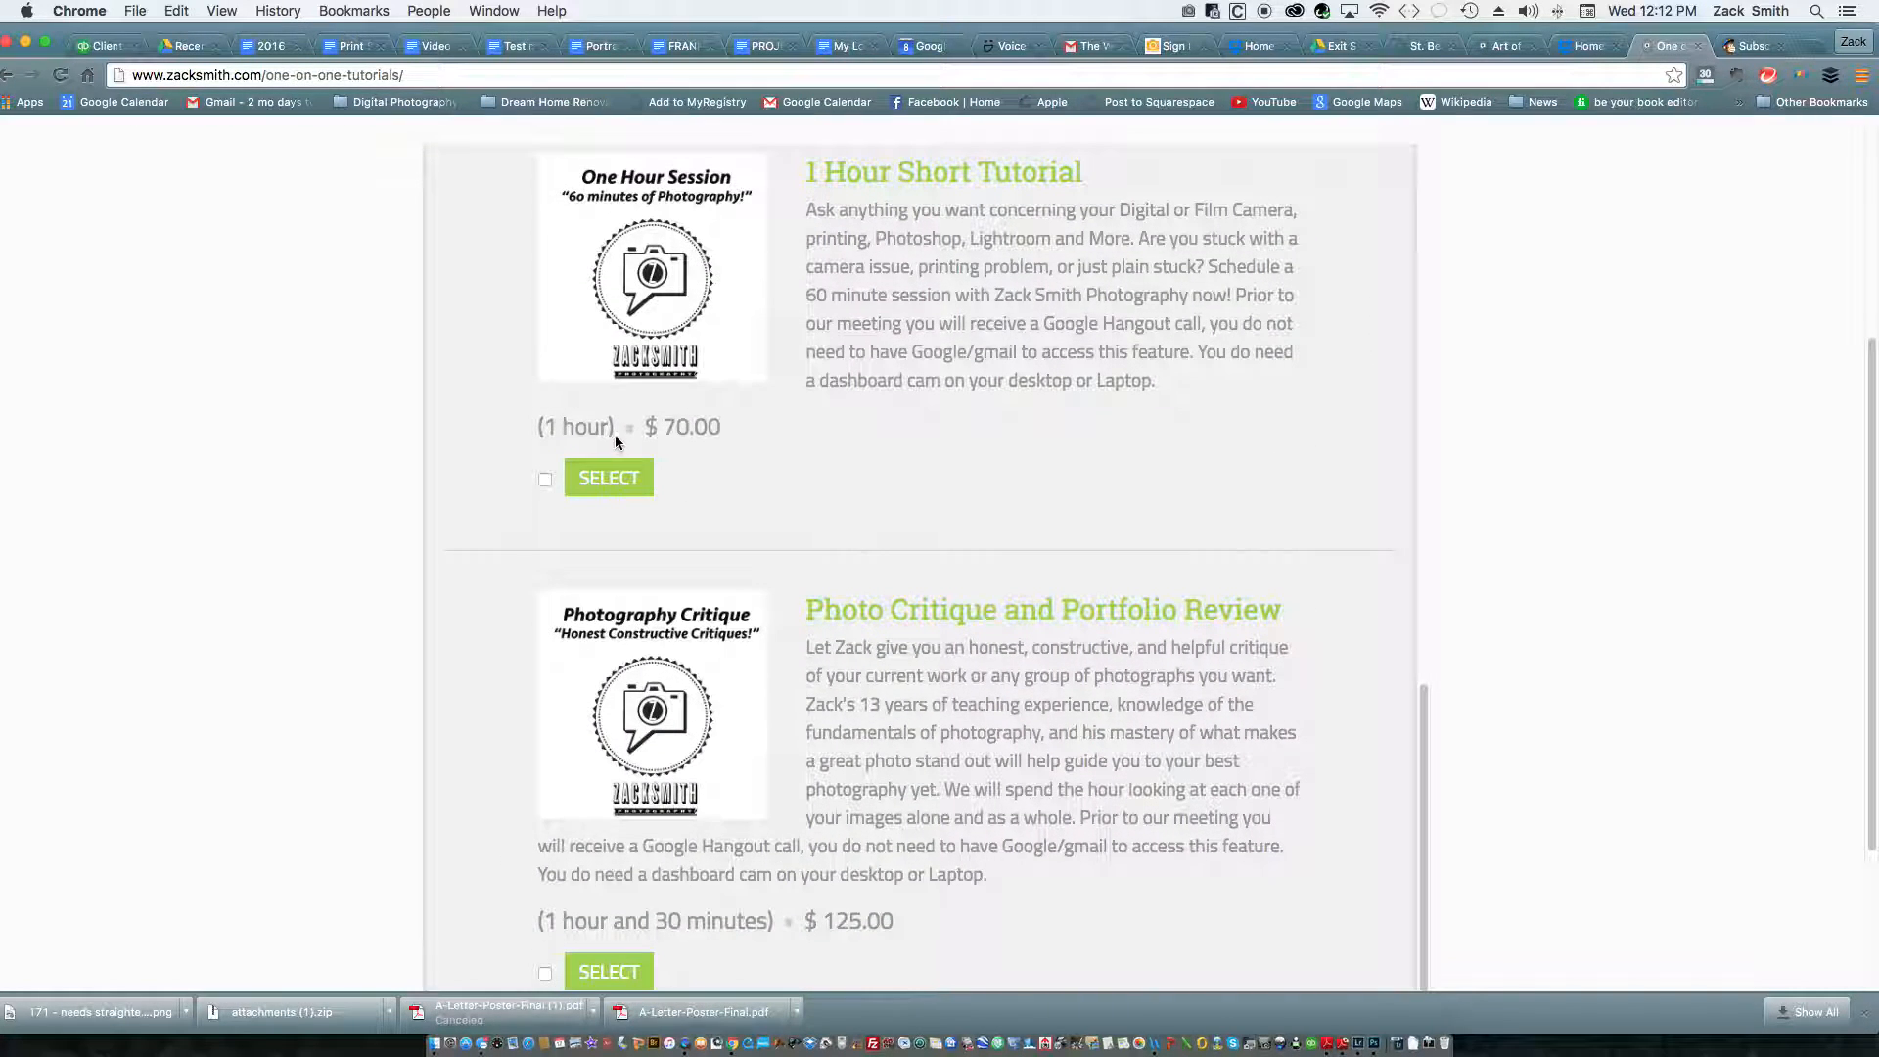
left_click(602, 477)
scroll(1174, 803, "down", 5)
left_click(920, 852)
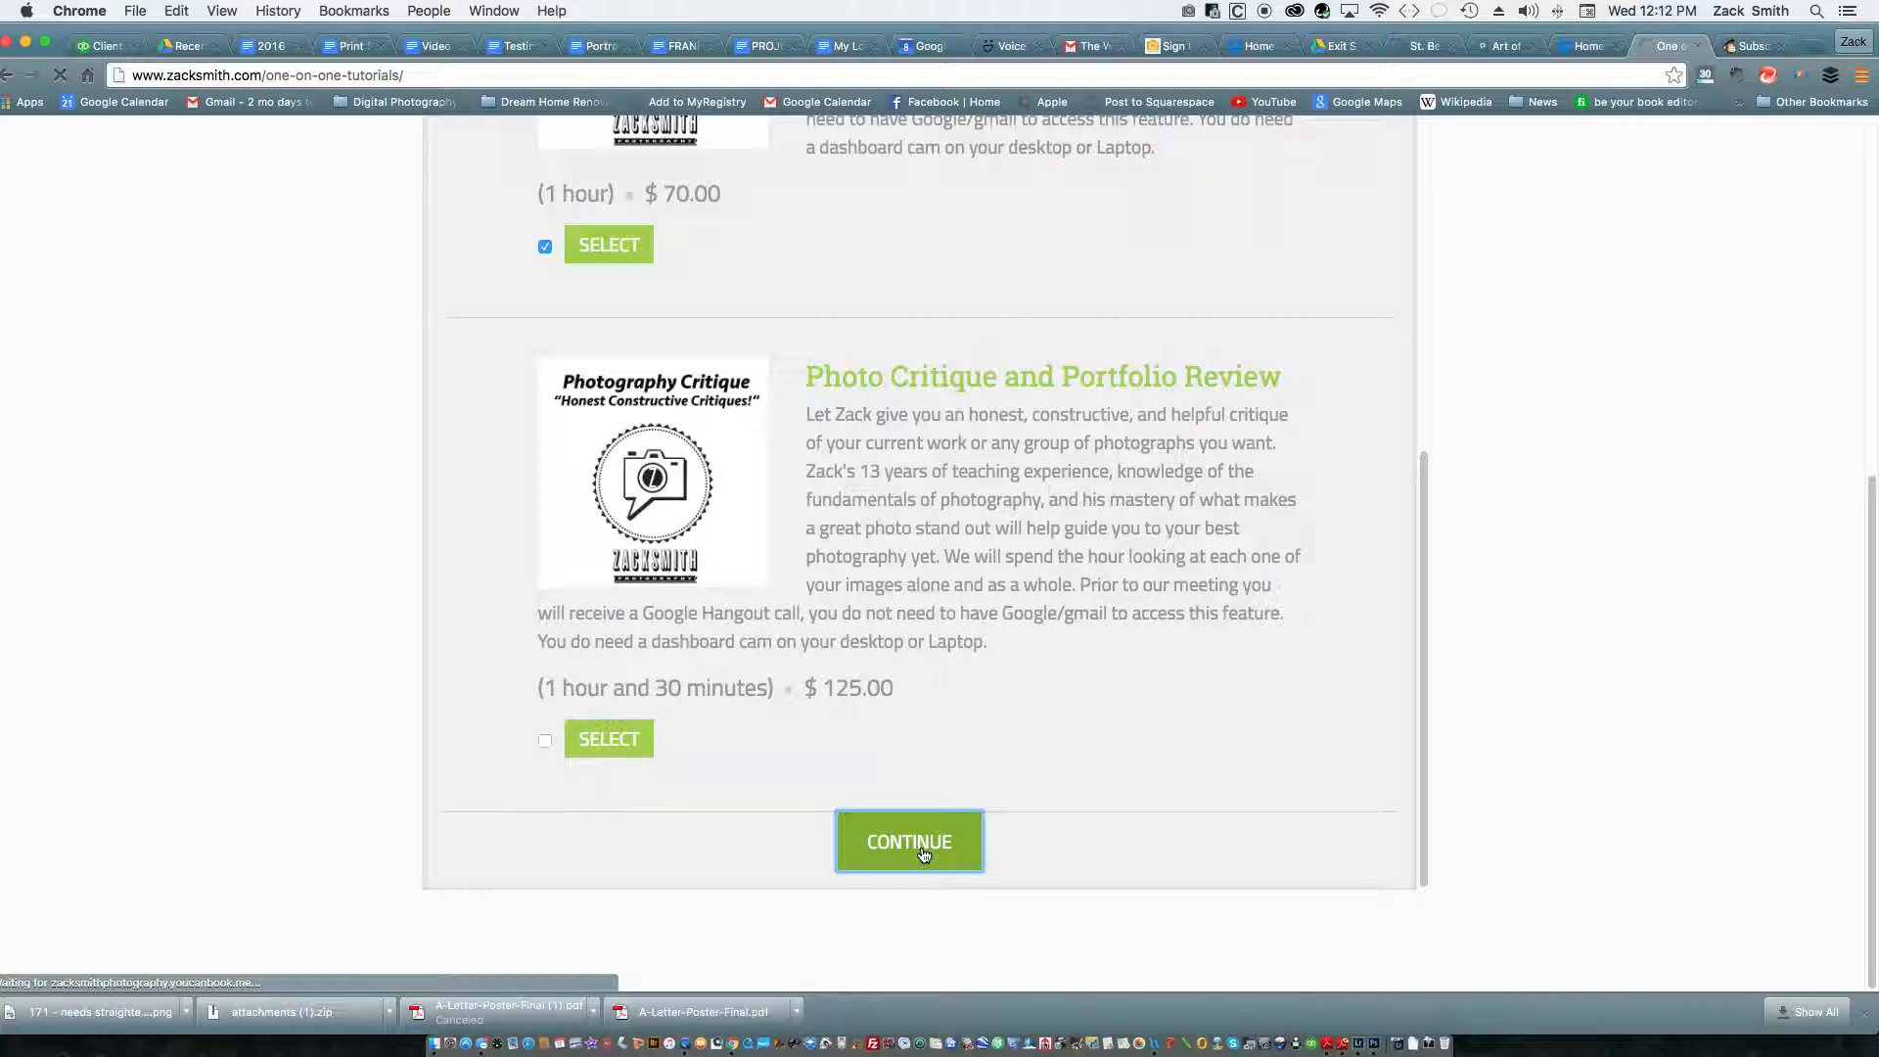
- Choose the Wednesday, June 22, 2016 10:00 AM slot and look over the booking form's contact and payment fields
left_click(1074, 631)
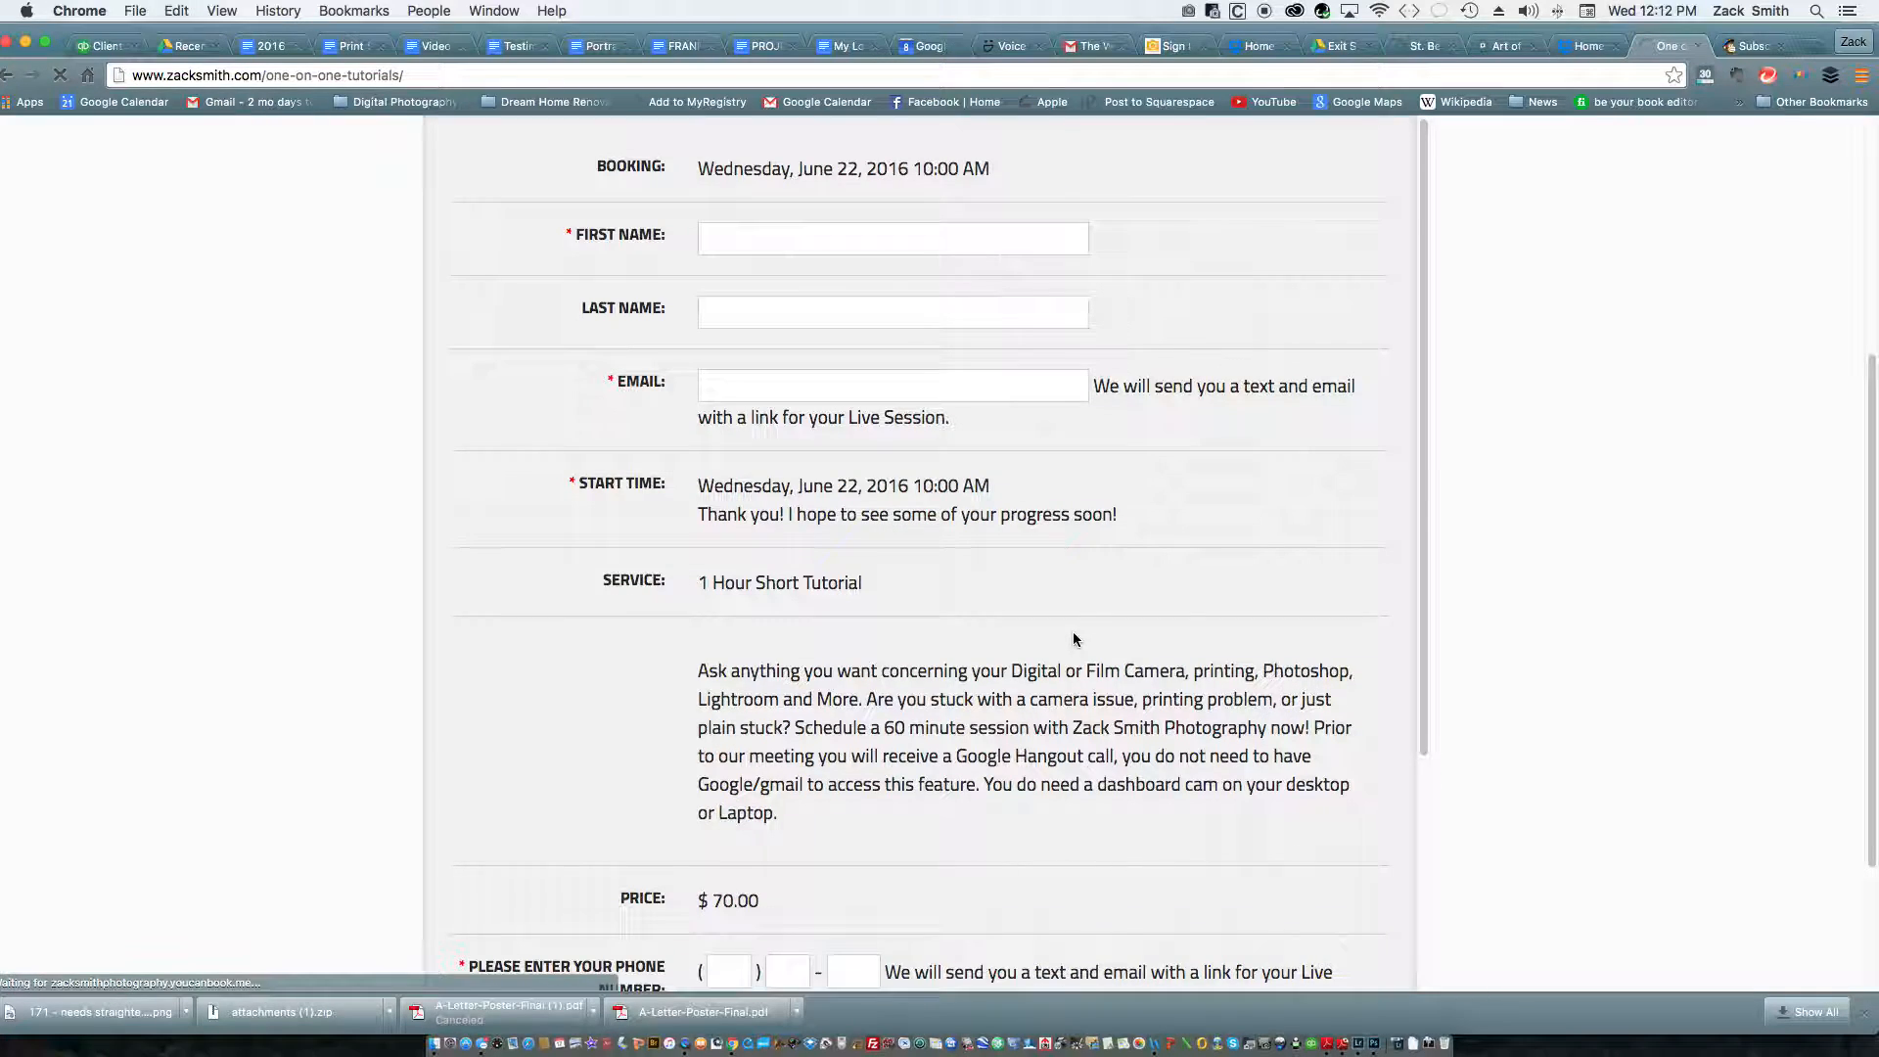
scroll(1069, 614, "down", 5)
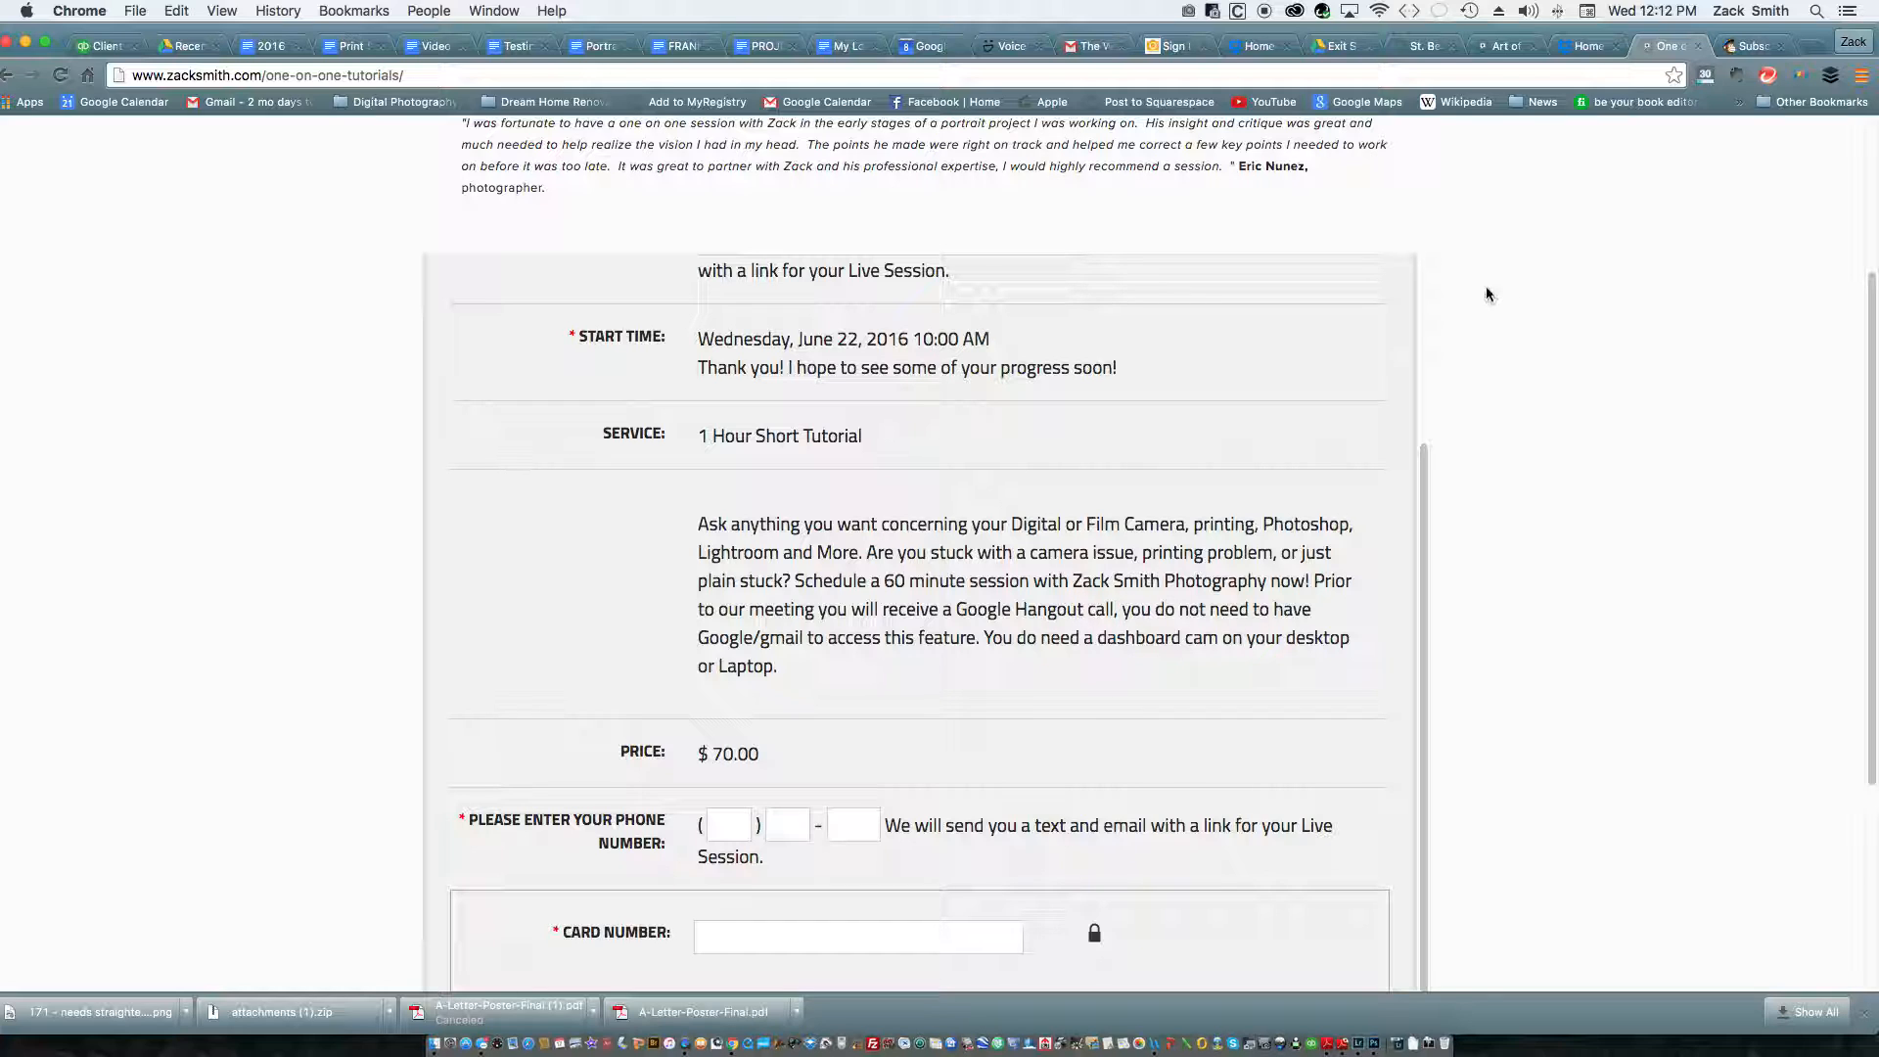
scroll(1565, 411, "up", 3)
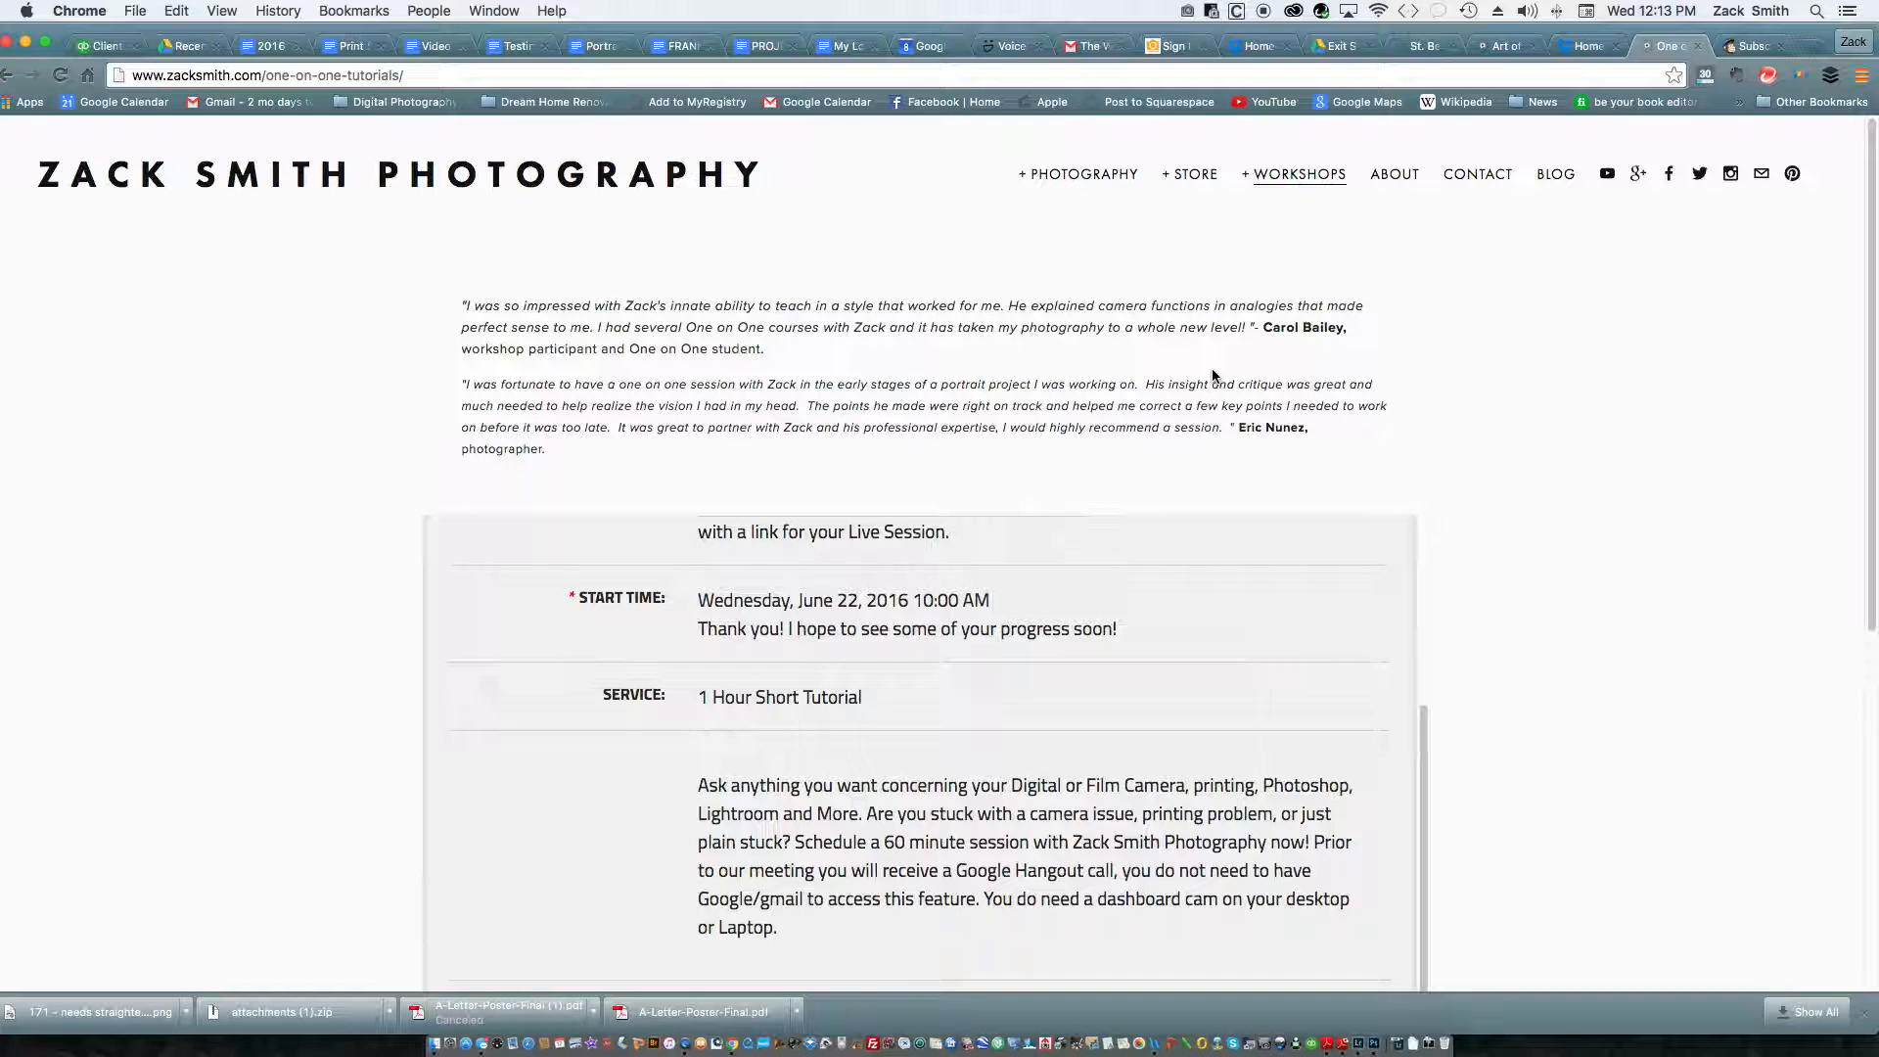
- Switch to Lightroom, preview the organ portrait ZSMITH-2016-04-14-5699.CR2, and select the laughing portrait ZSMITH-2016-04-14-5963.CR2
left_click(25, 43)
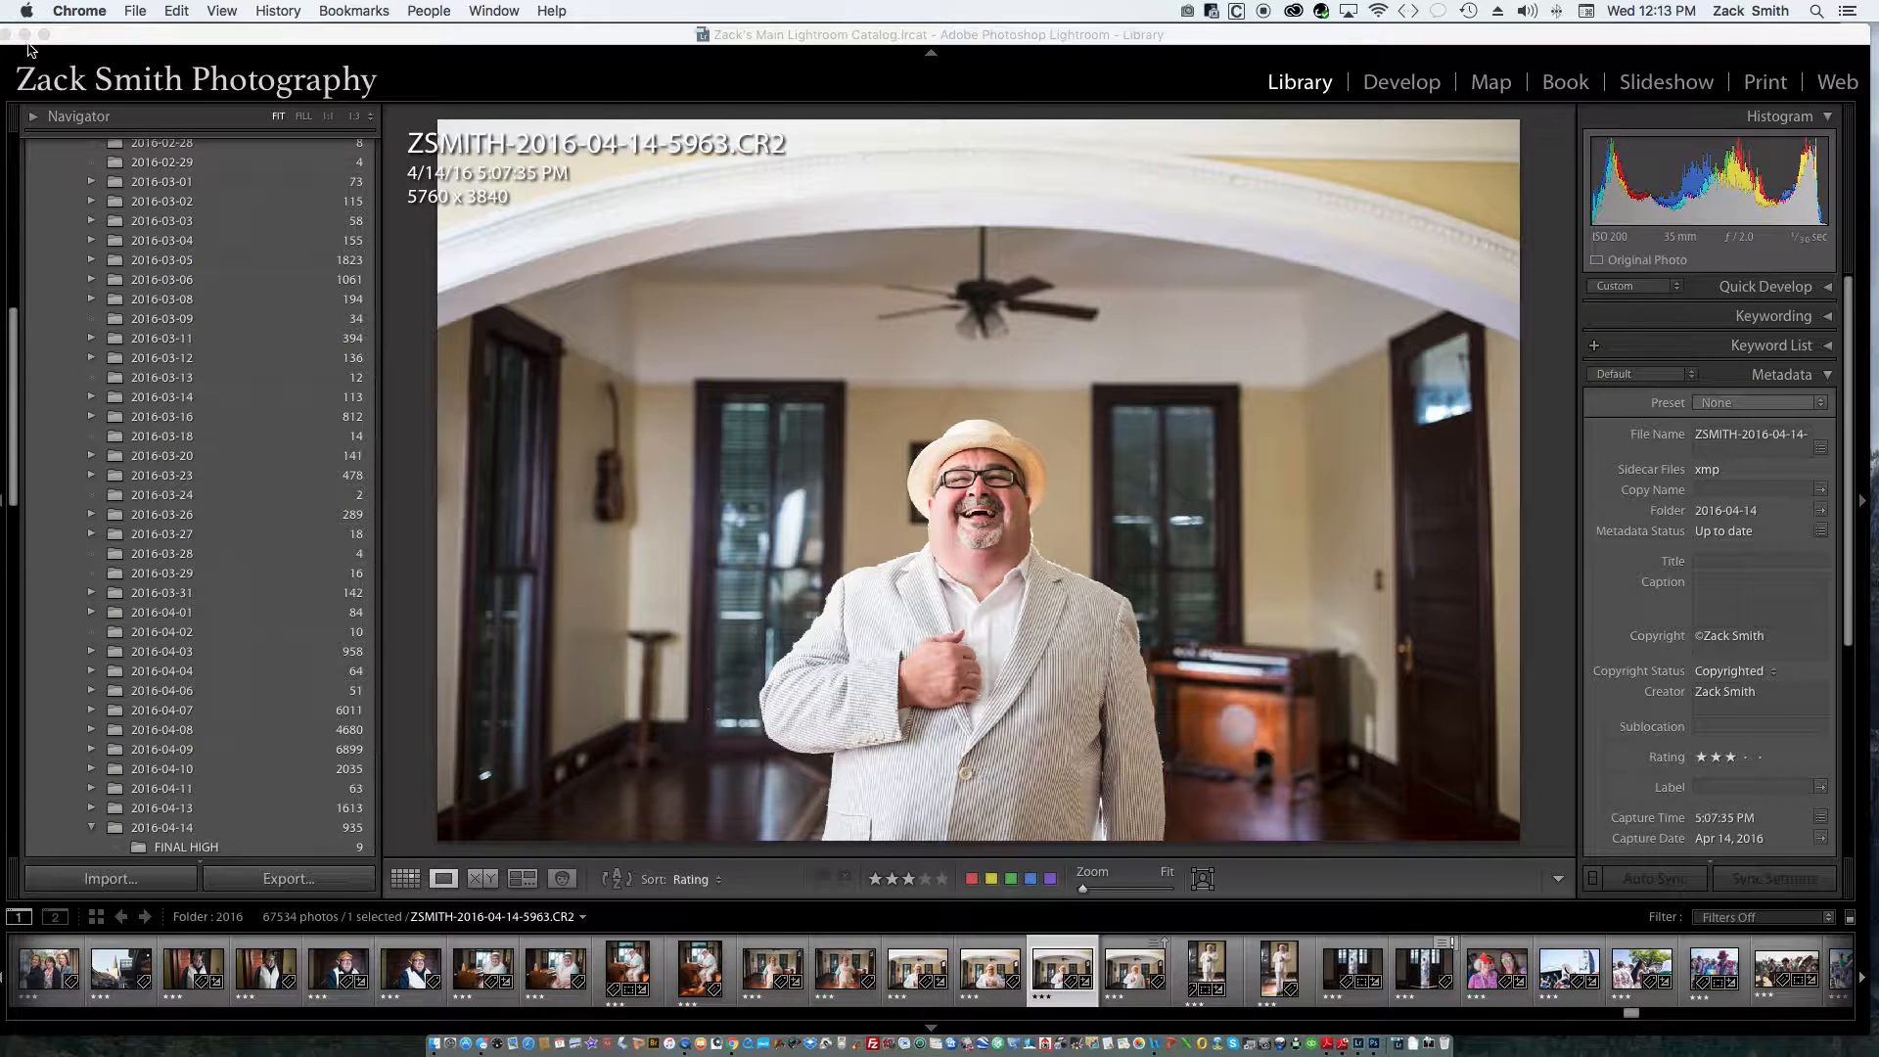
left_click(1047, 37)
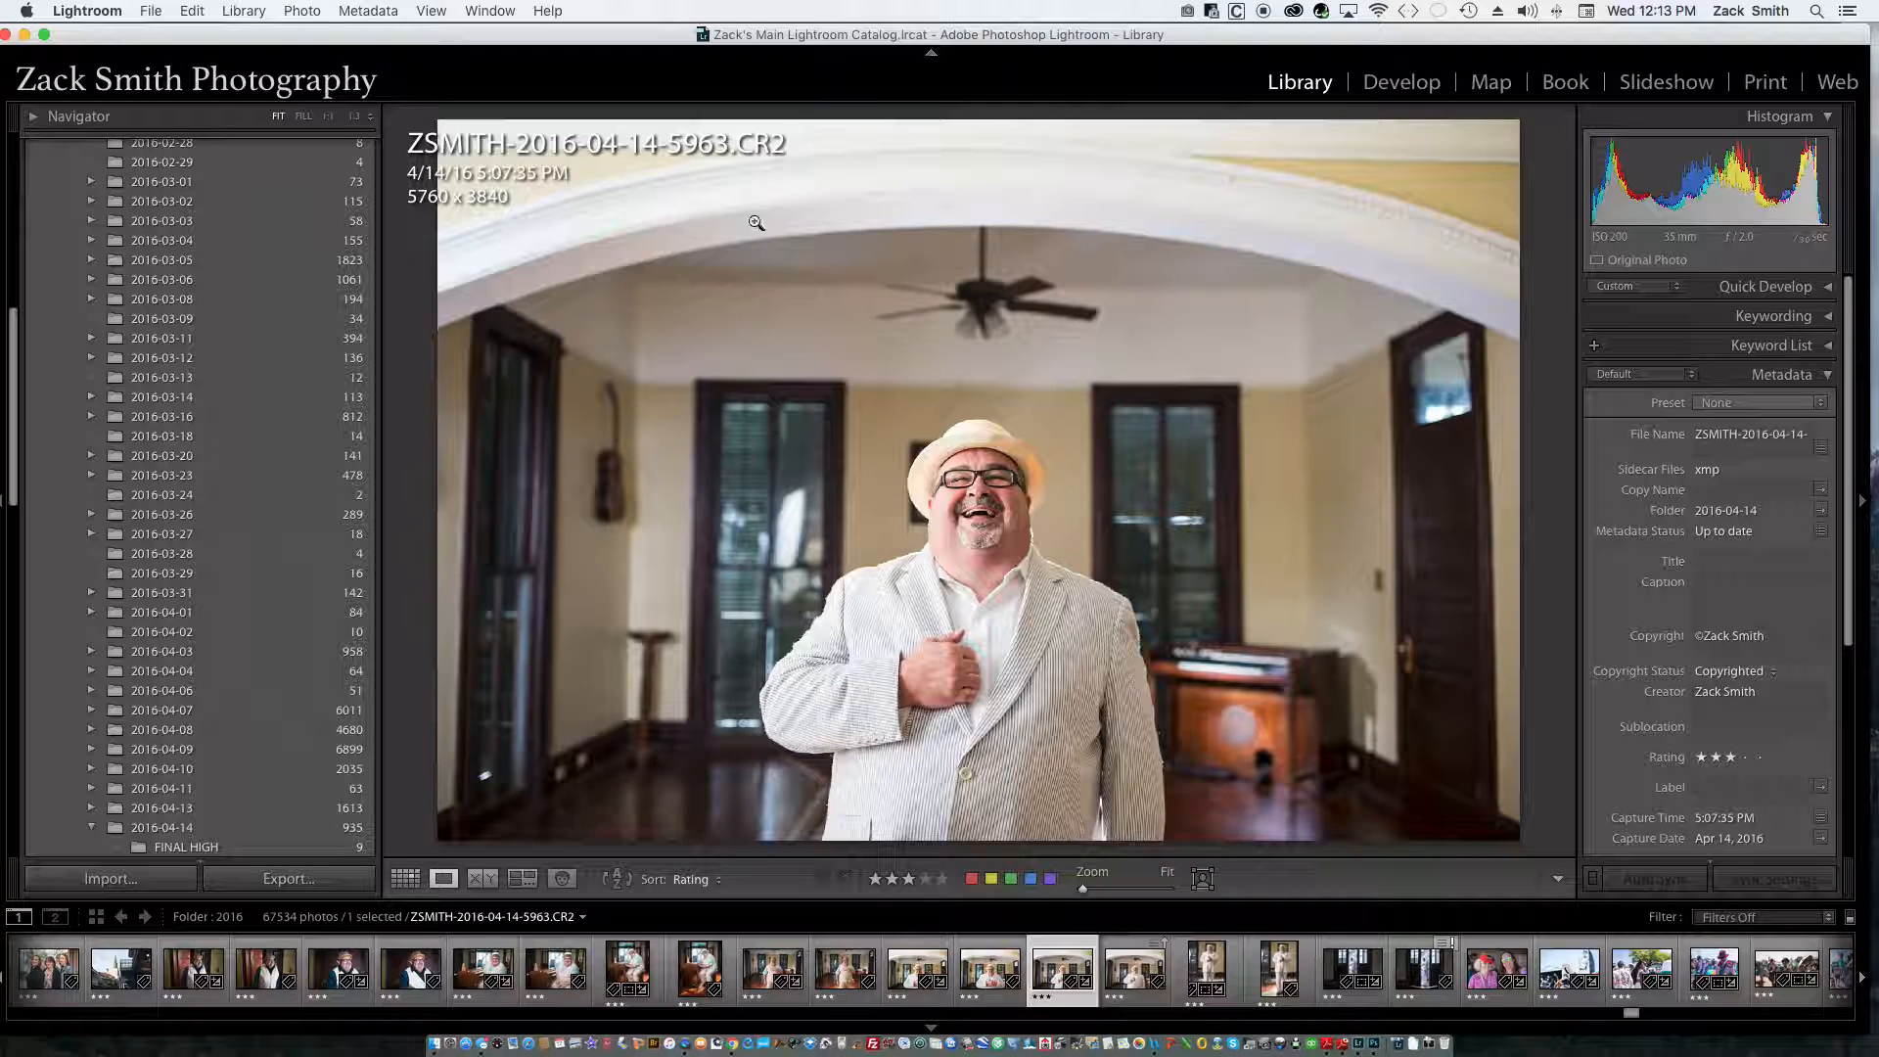
left_click(625, 972)
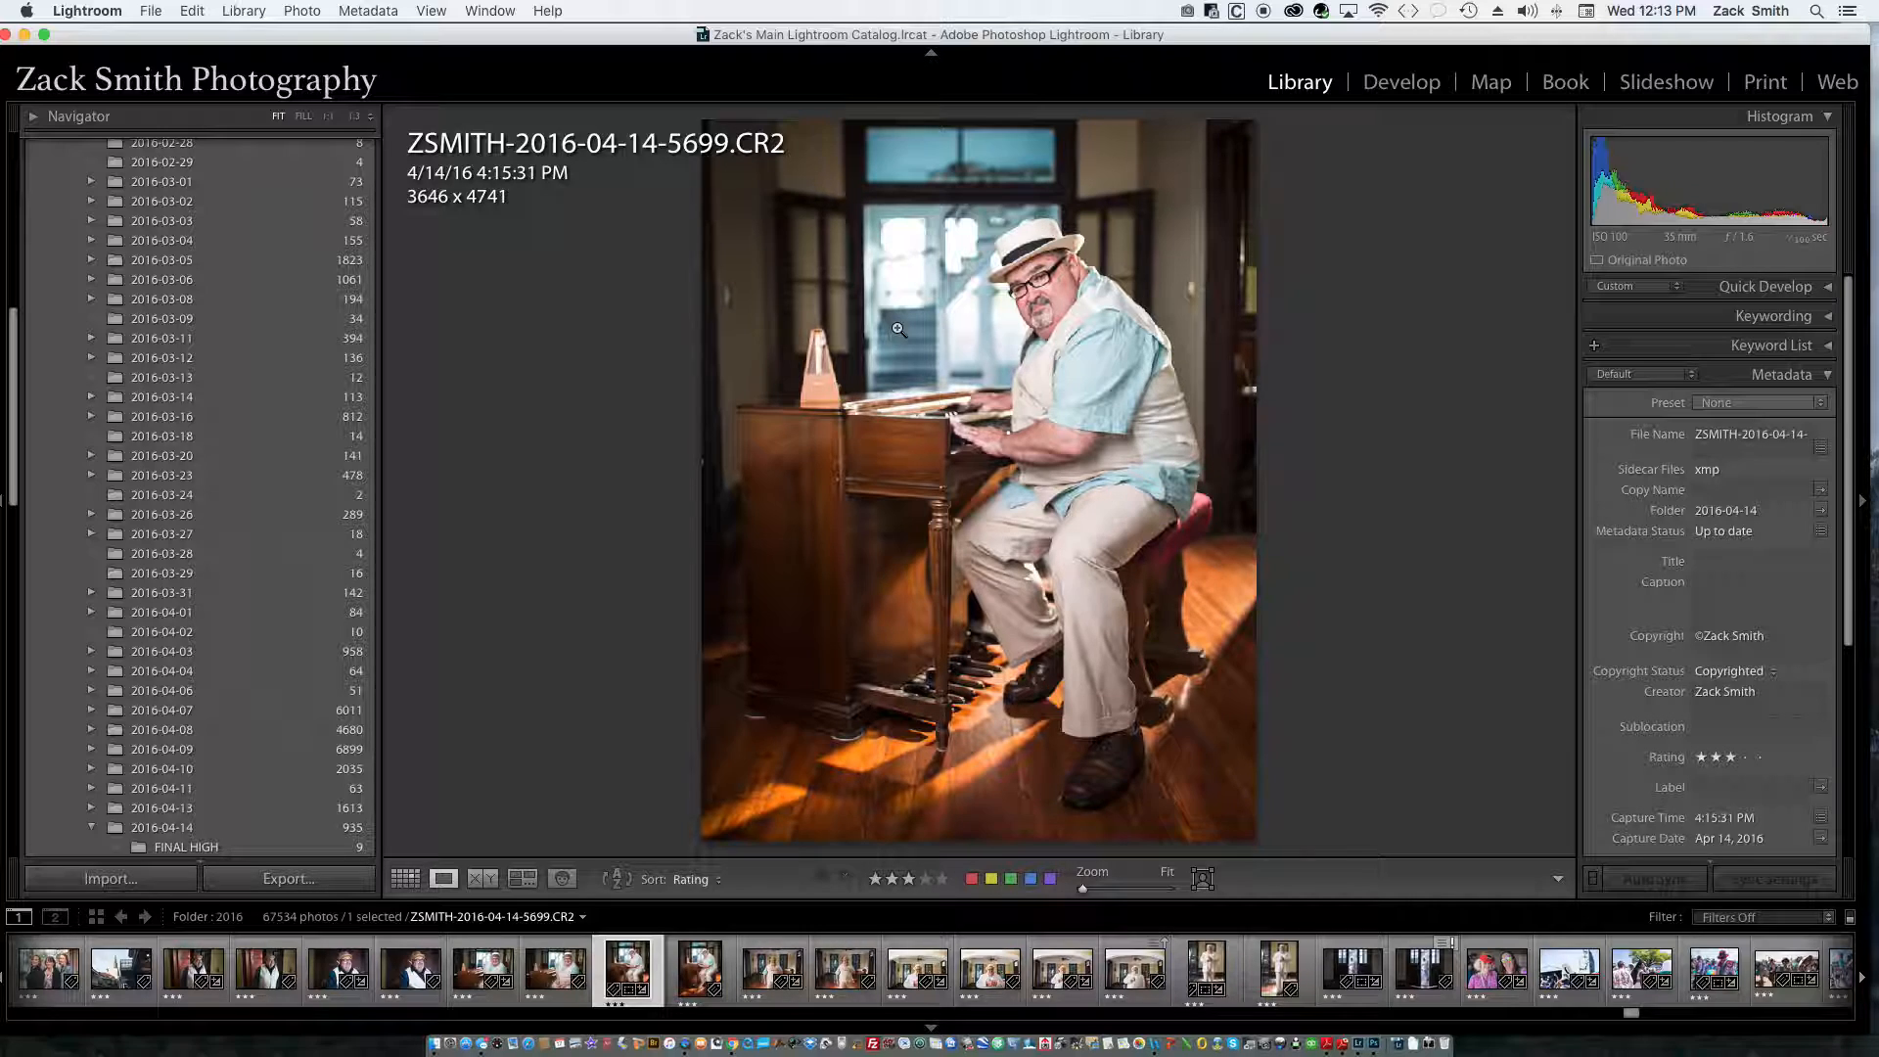
left_click(1043, 969)
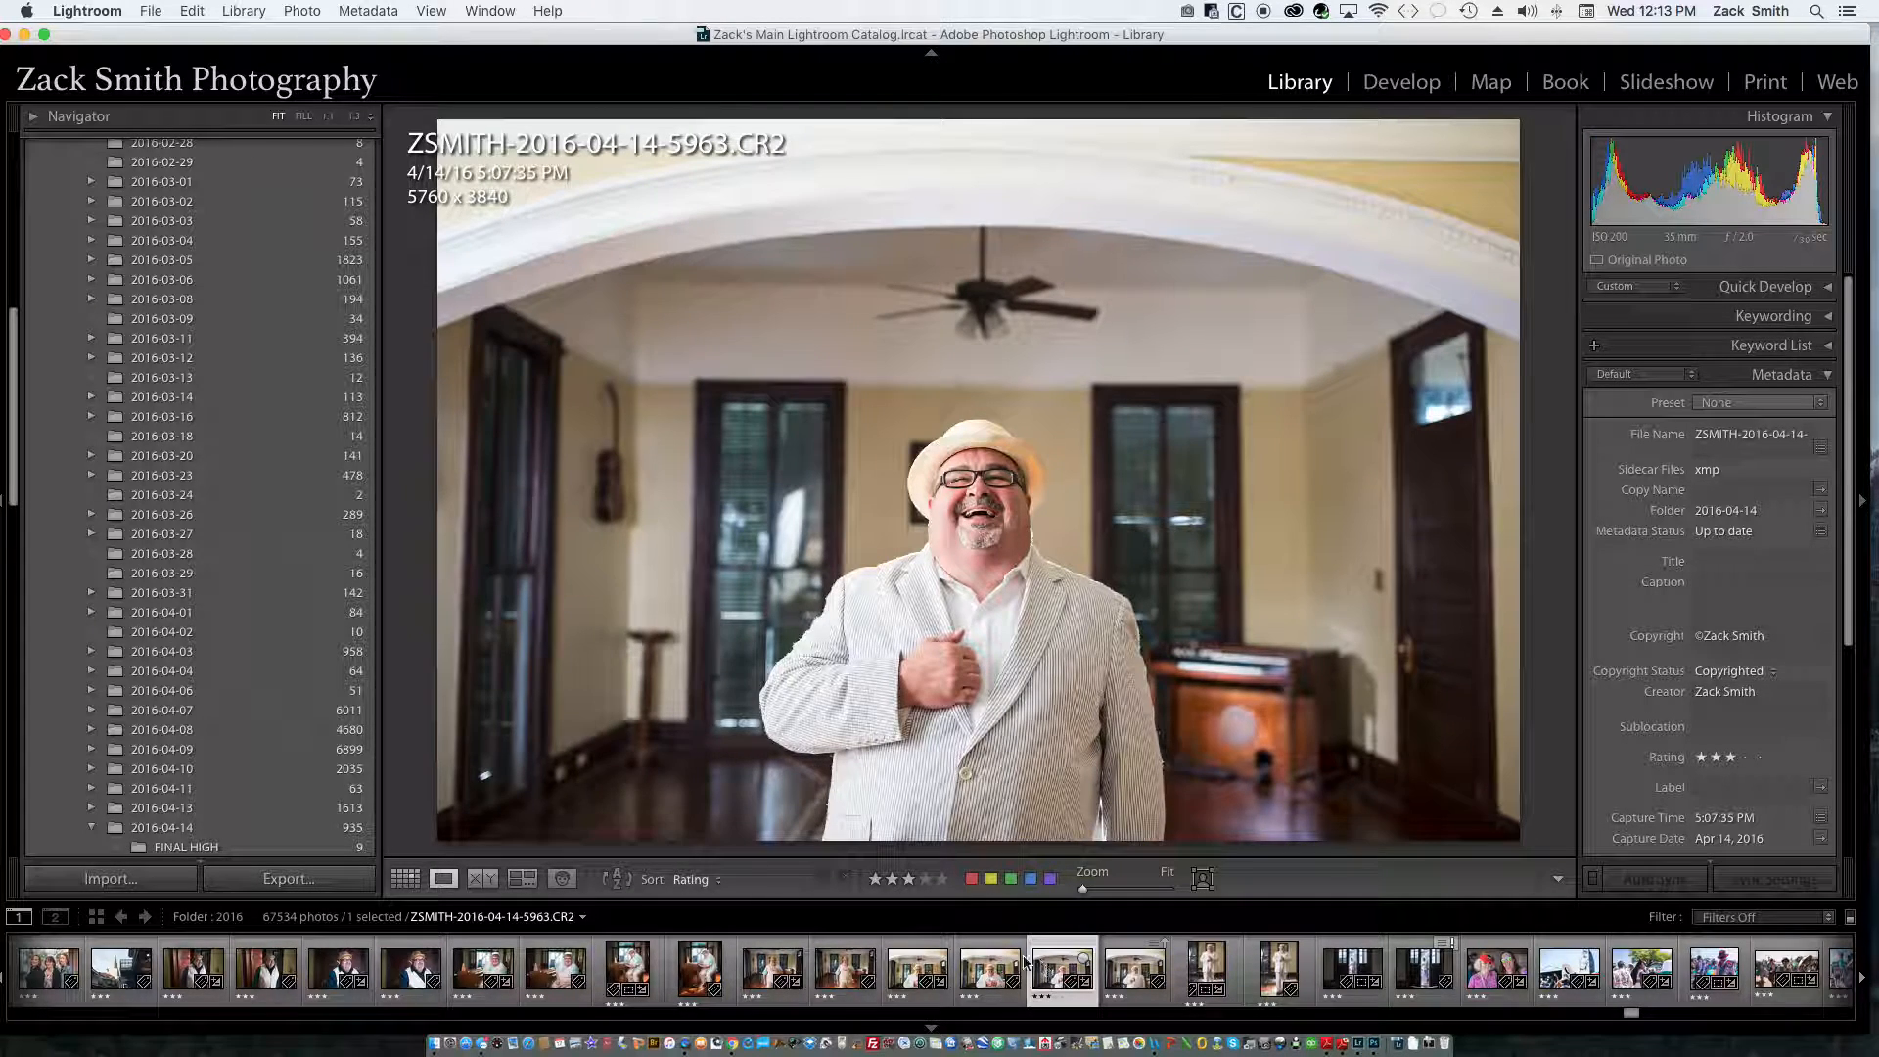
- Export the selected photo with the PSD HIGH Export settings to the PSD FINAL subfolder, overwriting the existing file
left_click(289, 878)
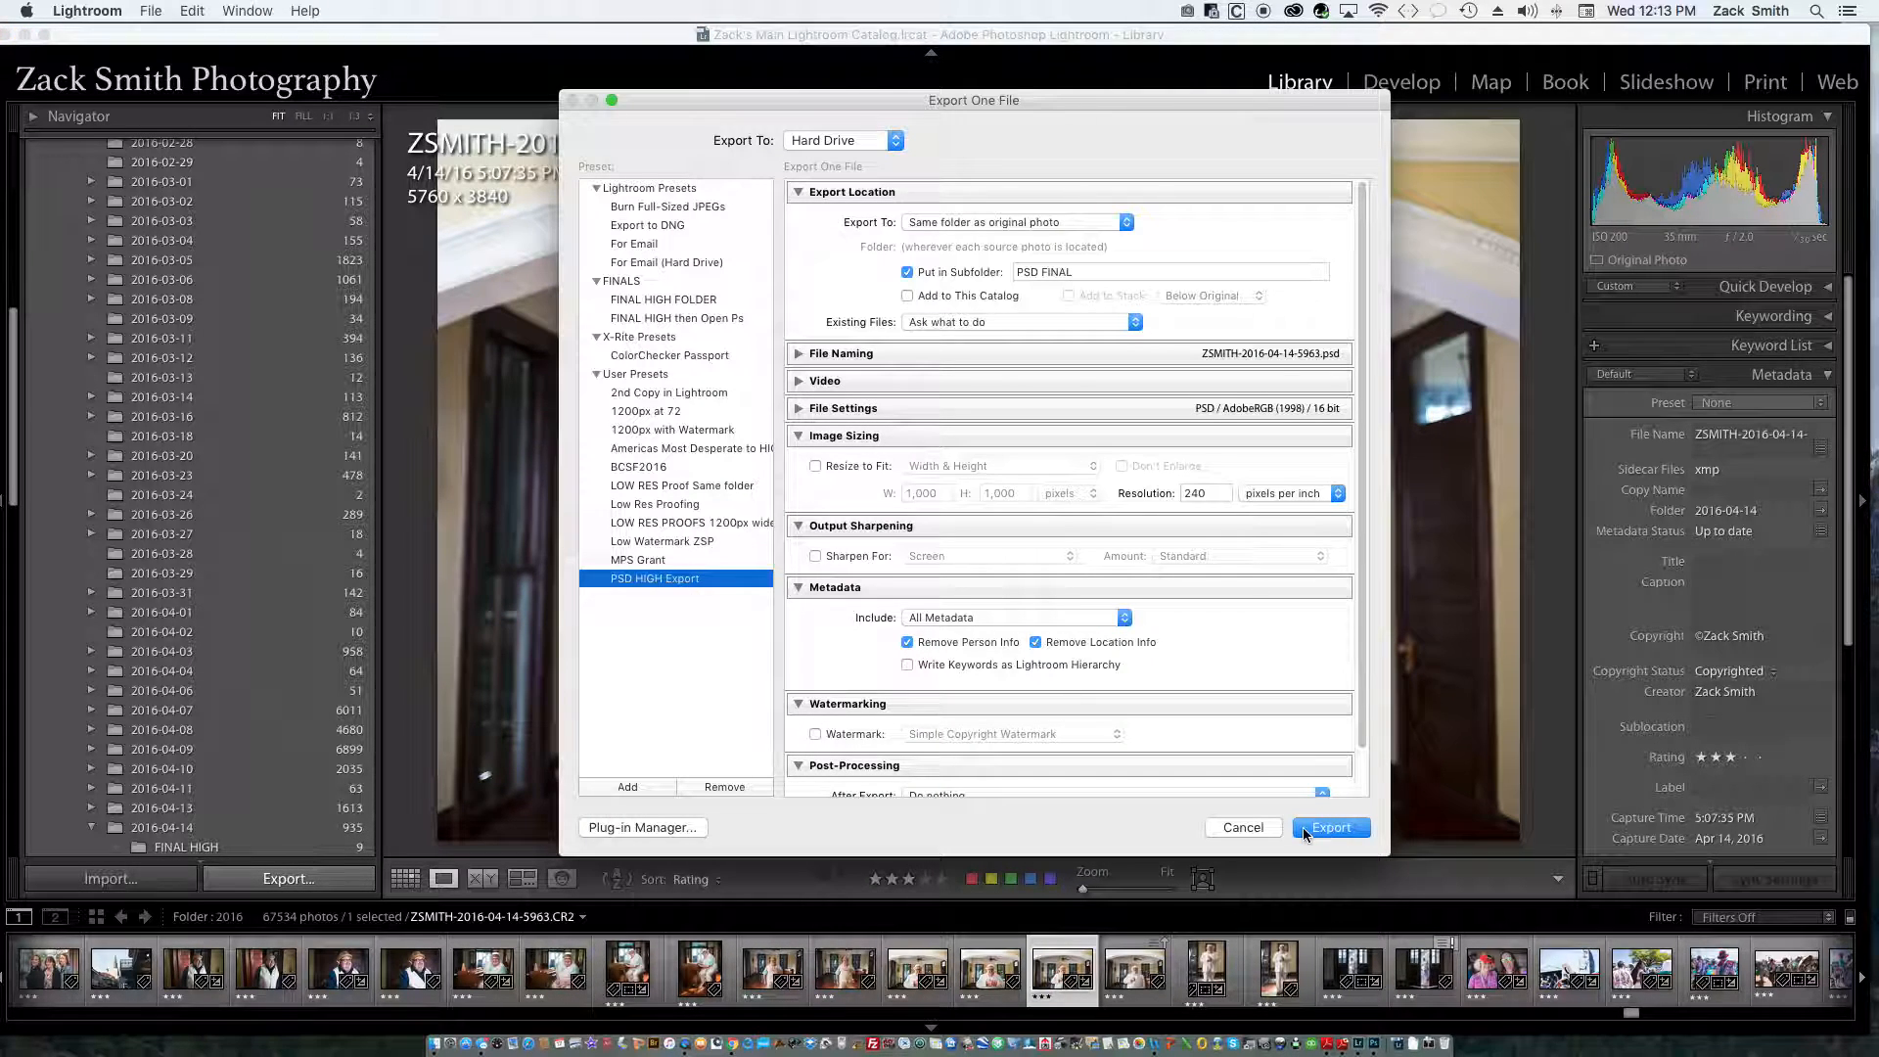
left_click(1329, 828)
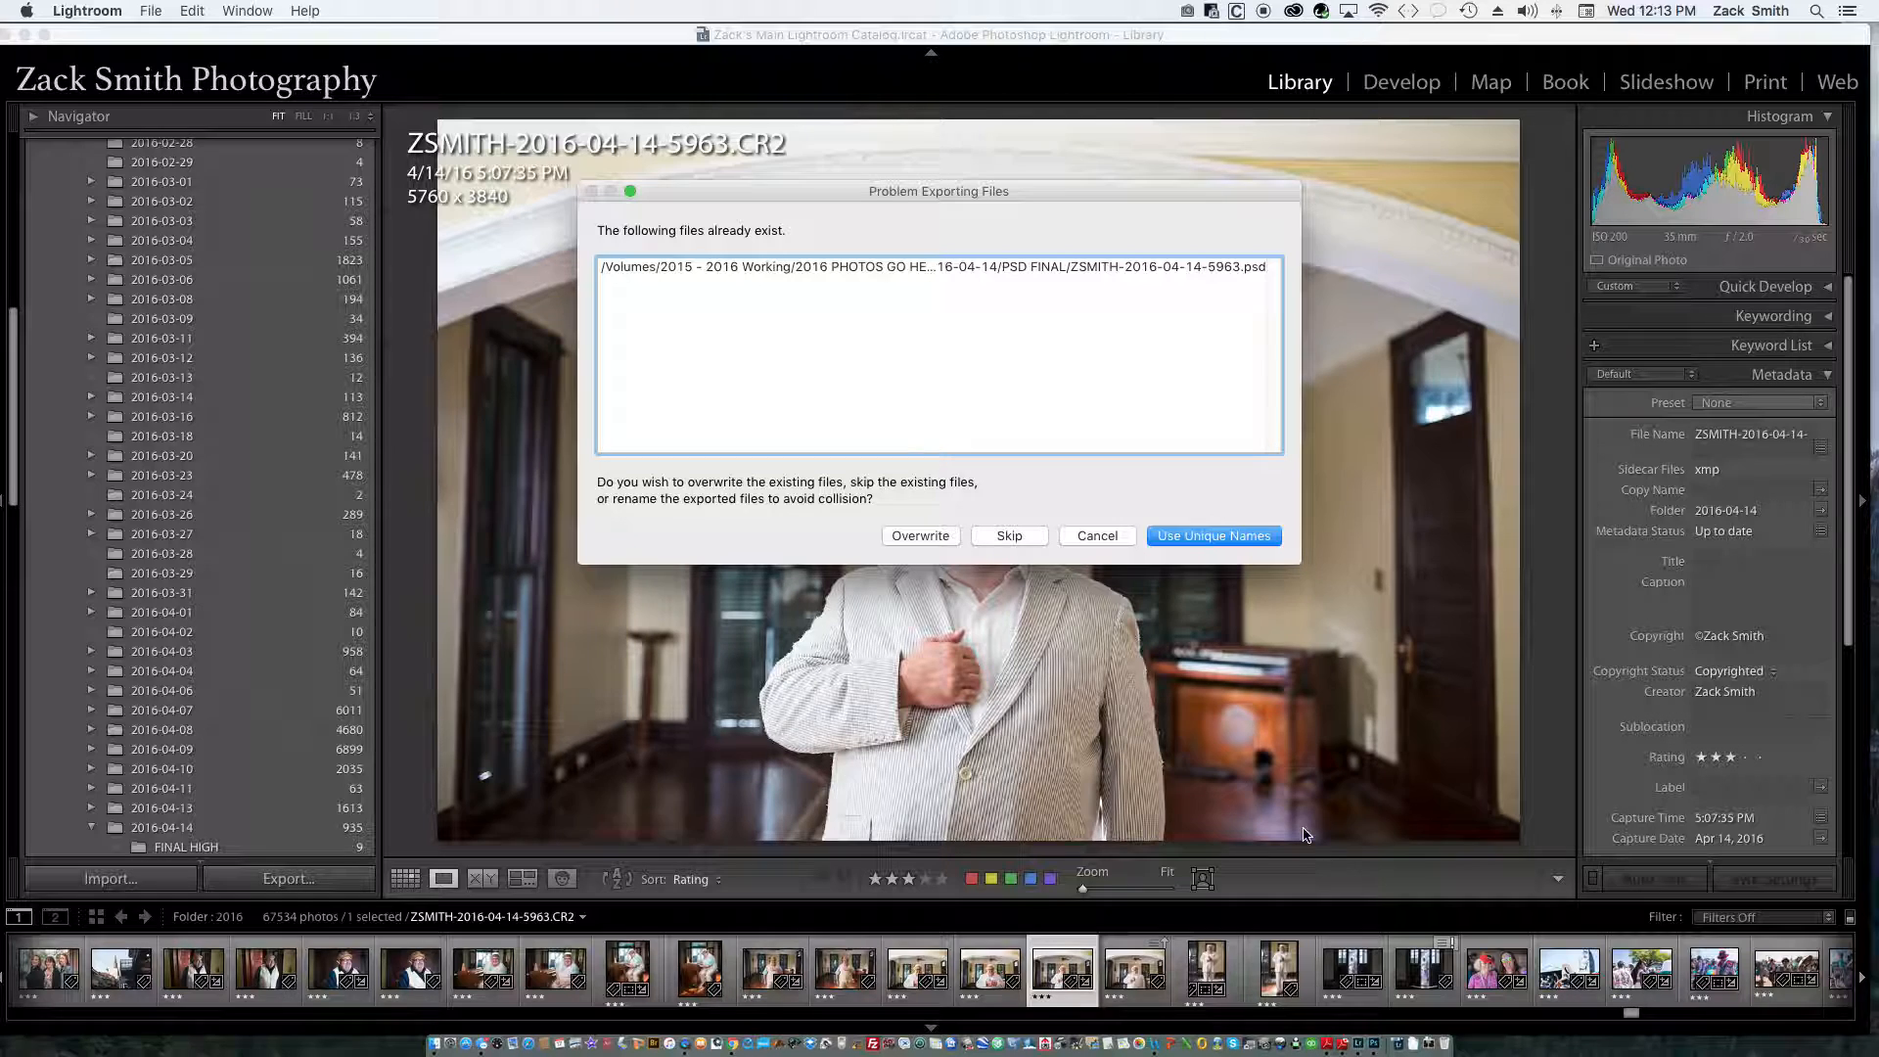
left_click(902, 538)
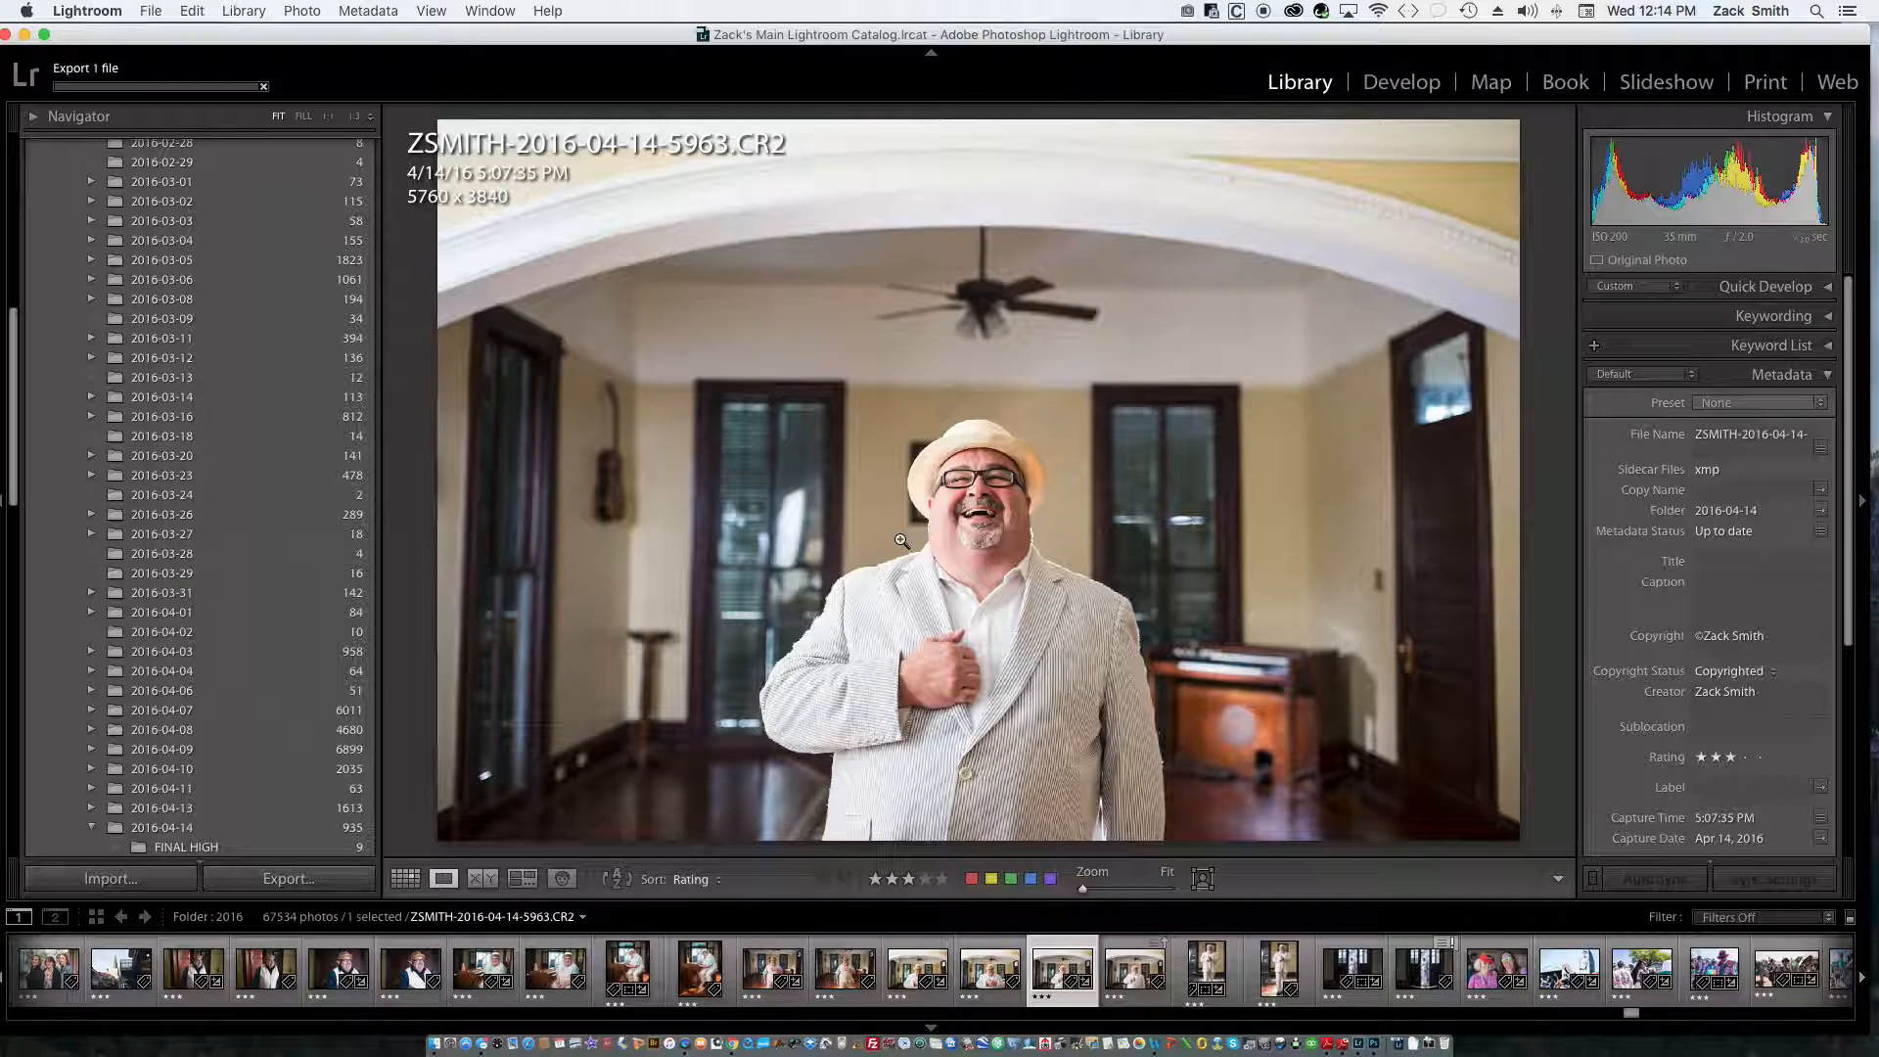
left_click(22, 35)
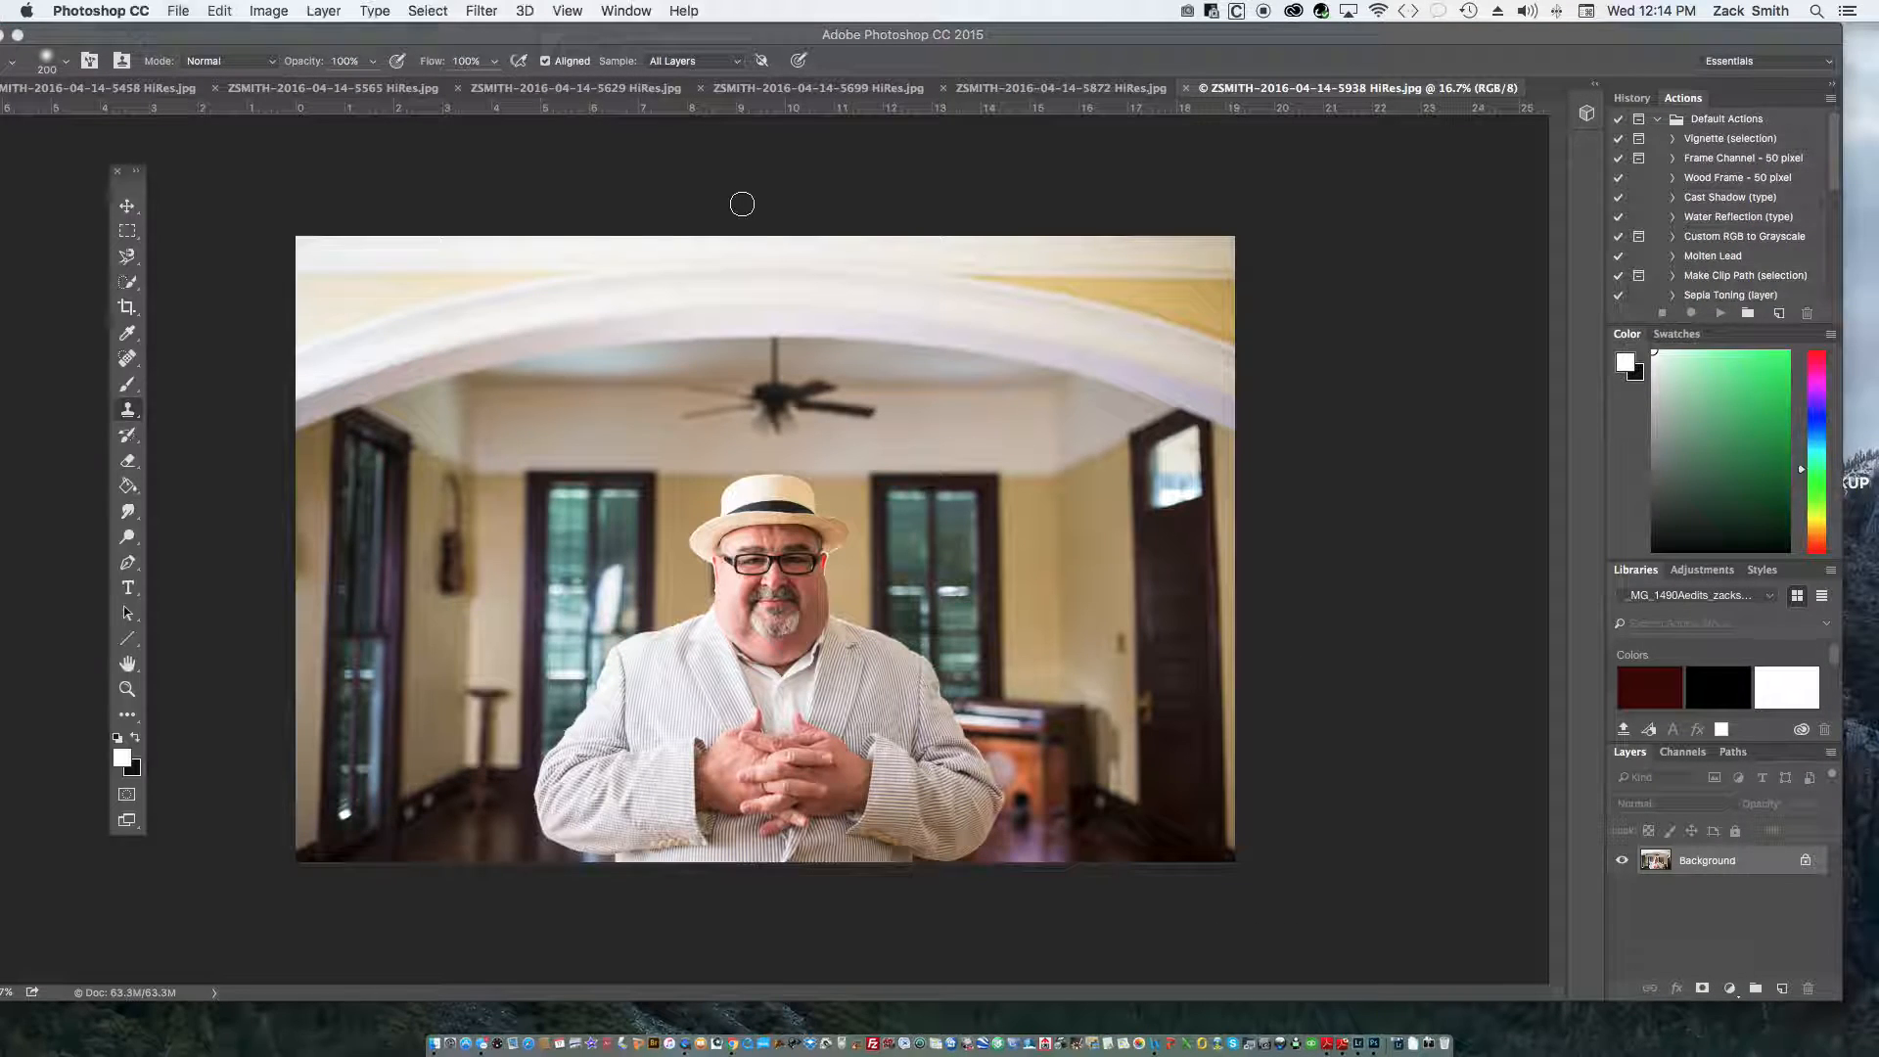
key("super+o")
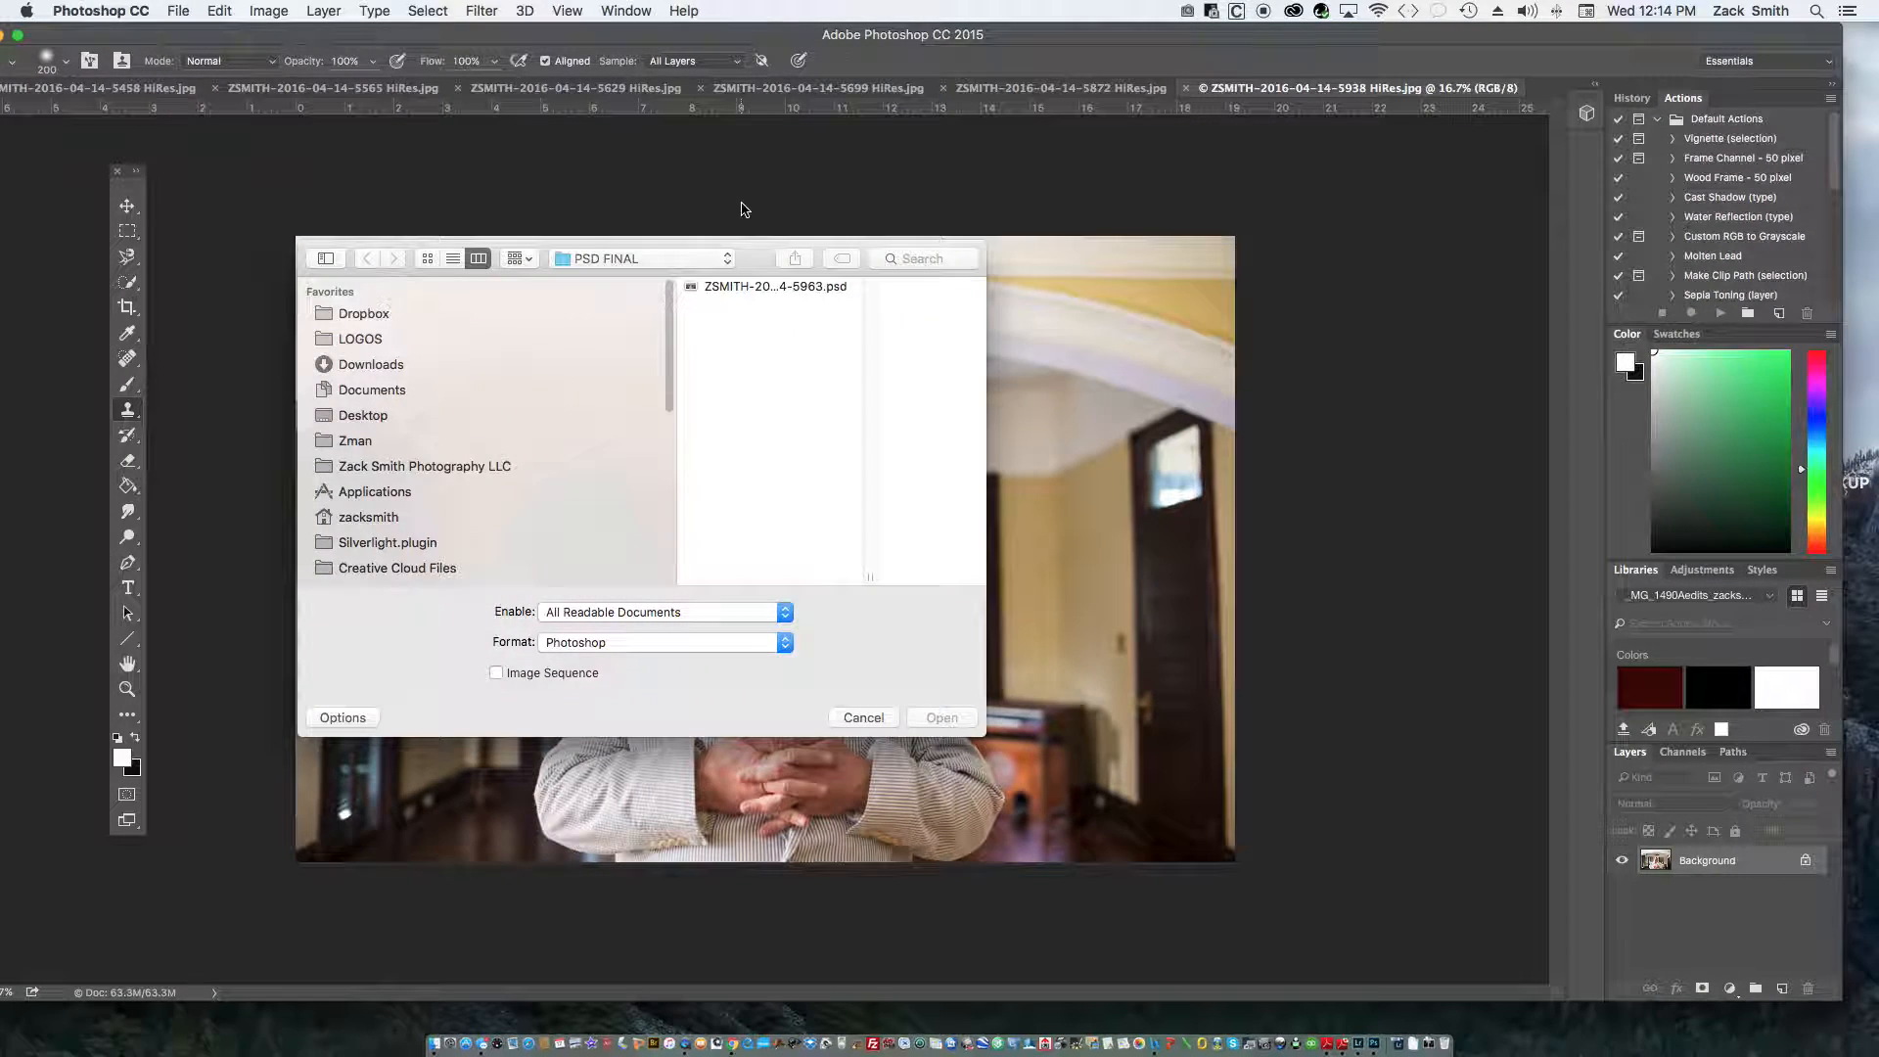
left_click(748, 286)
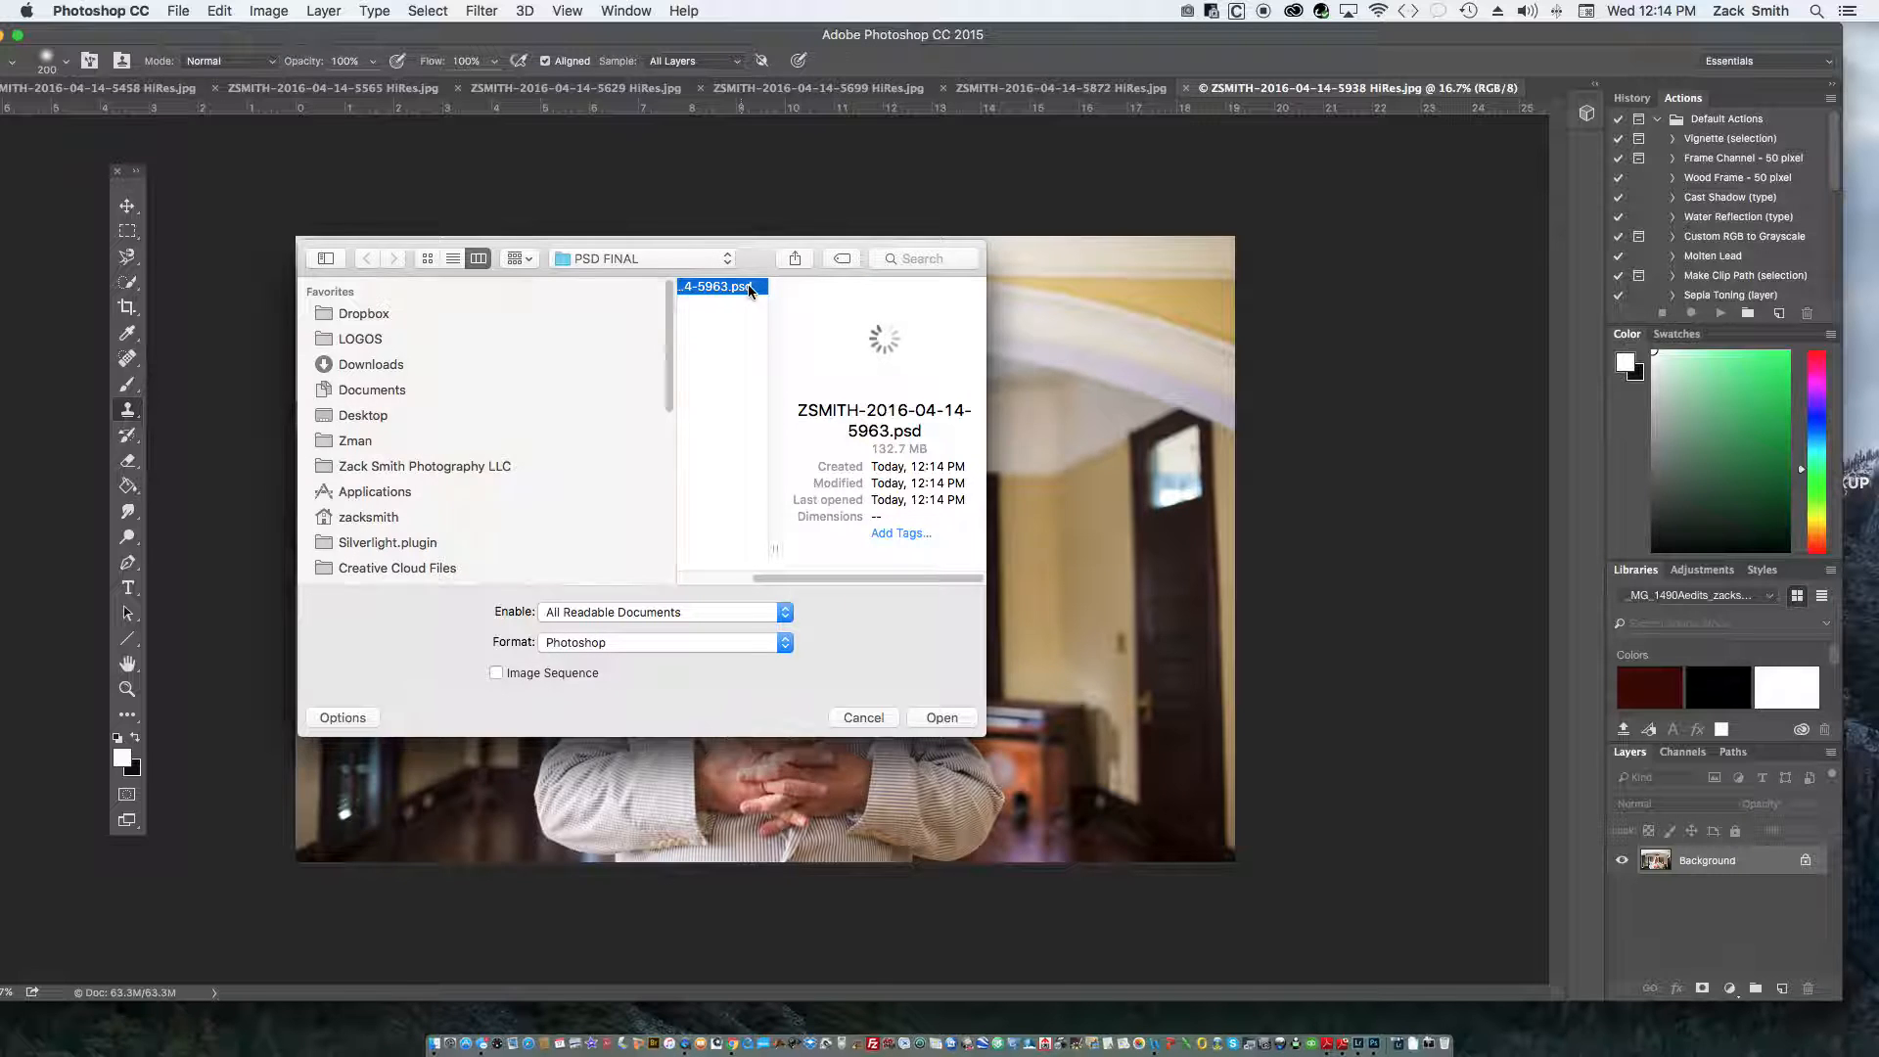
double_click(749, 286)
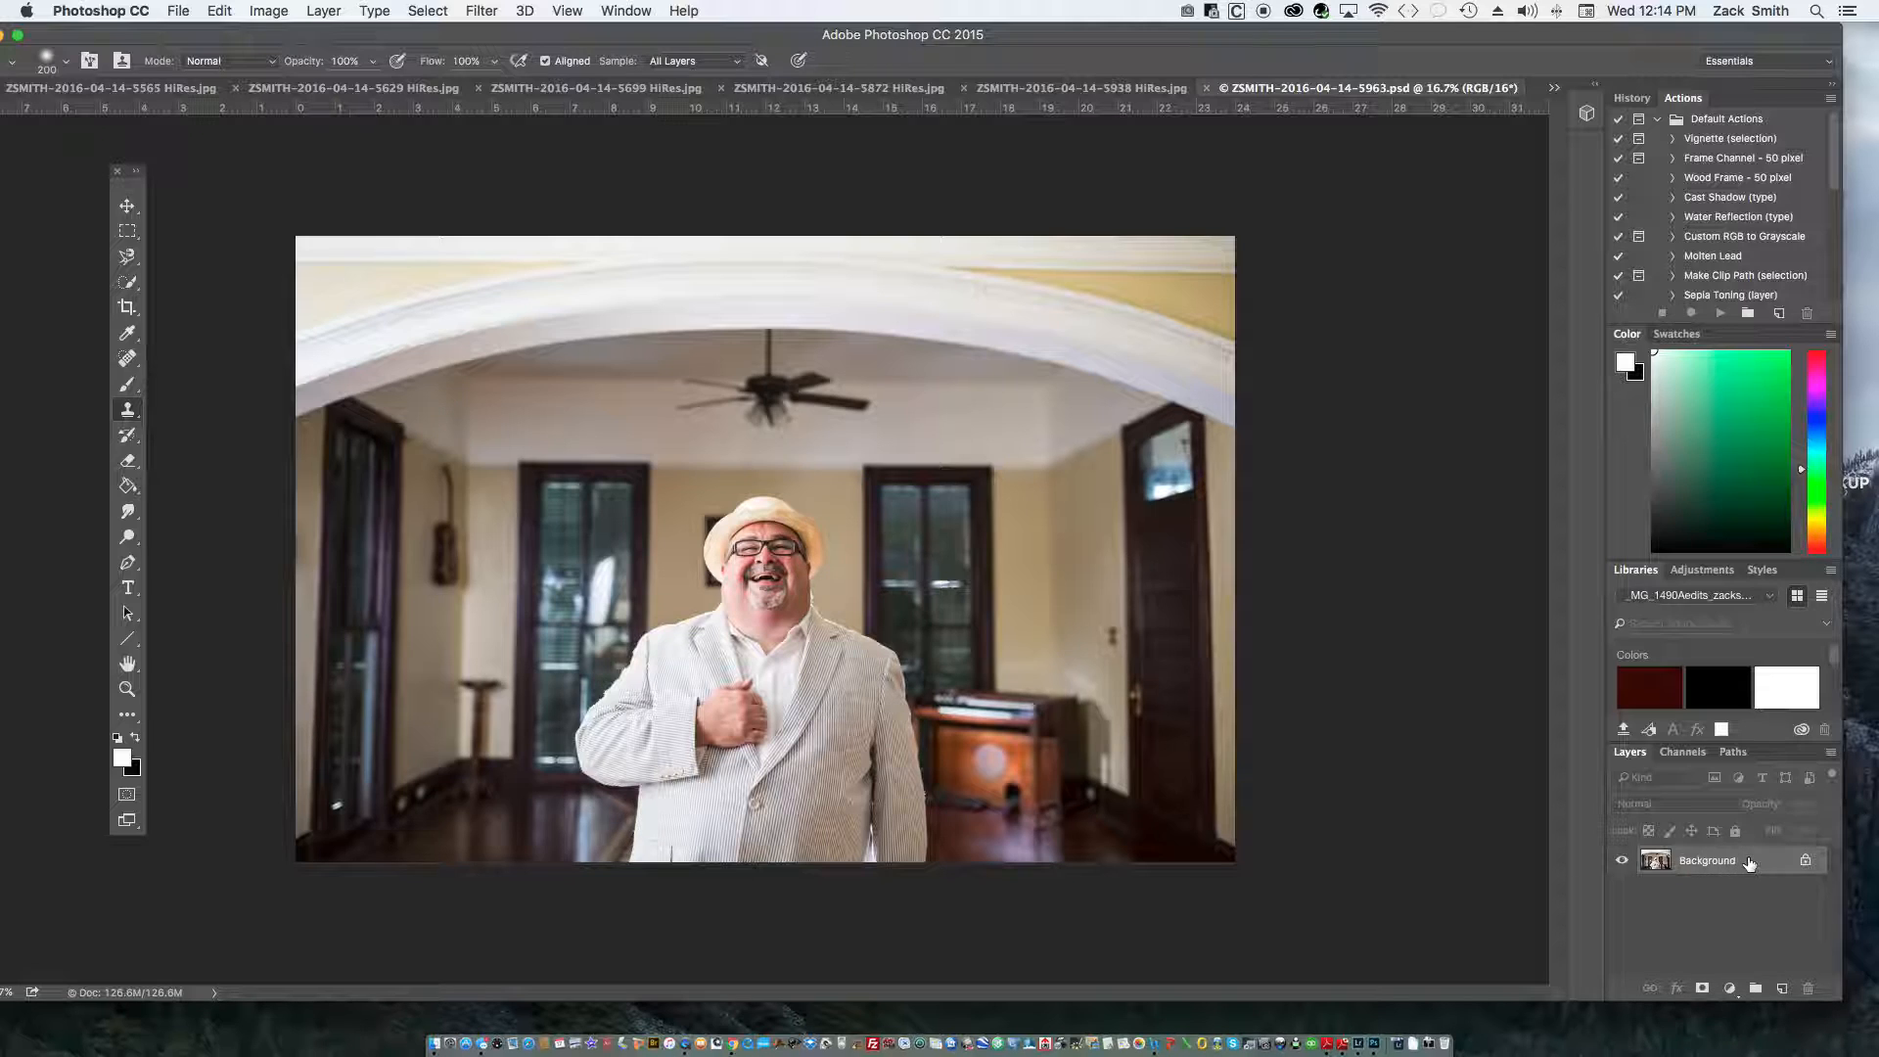
- Unlock the Background layer and add a new blank layer above it
left_click(1806, 861)
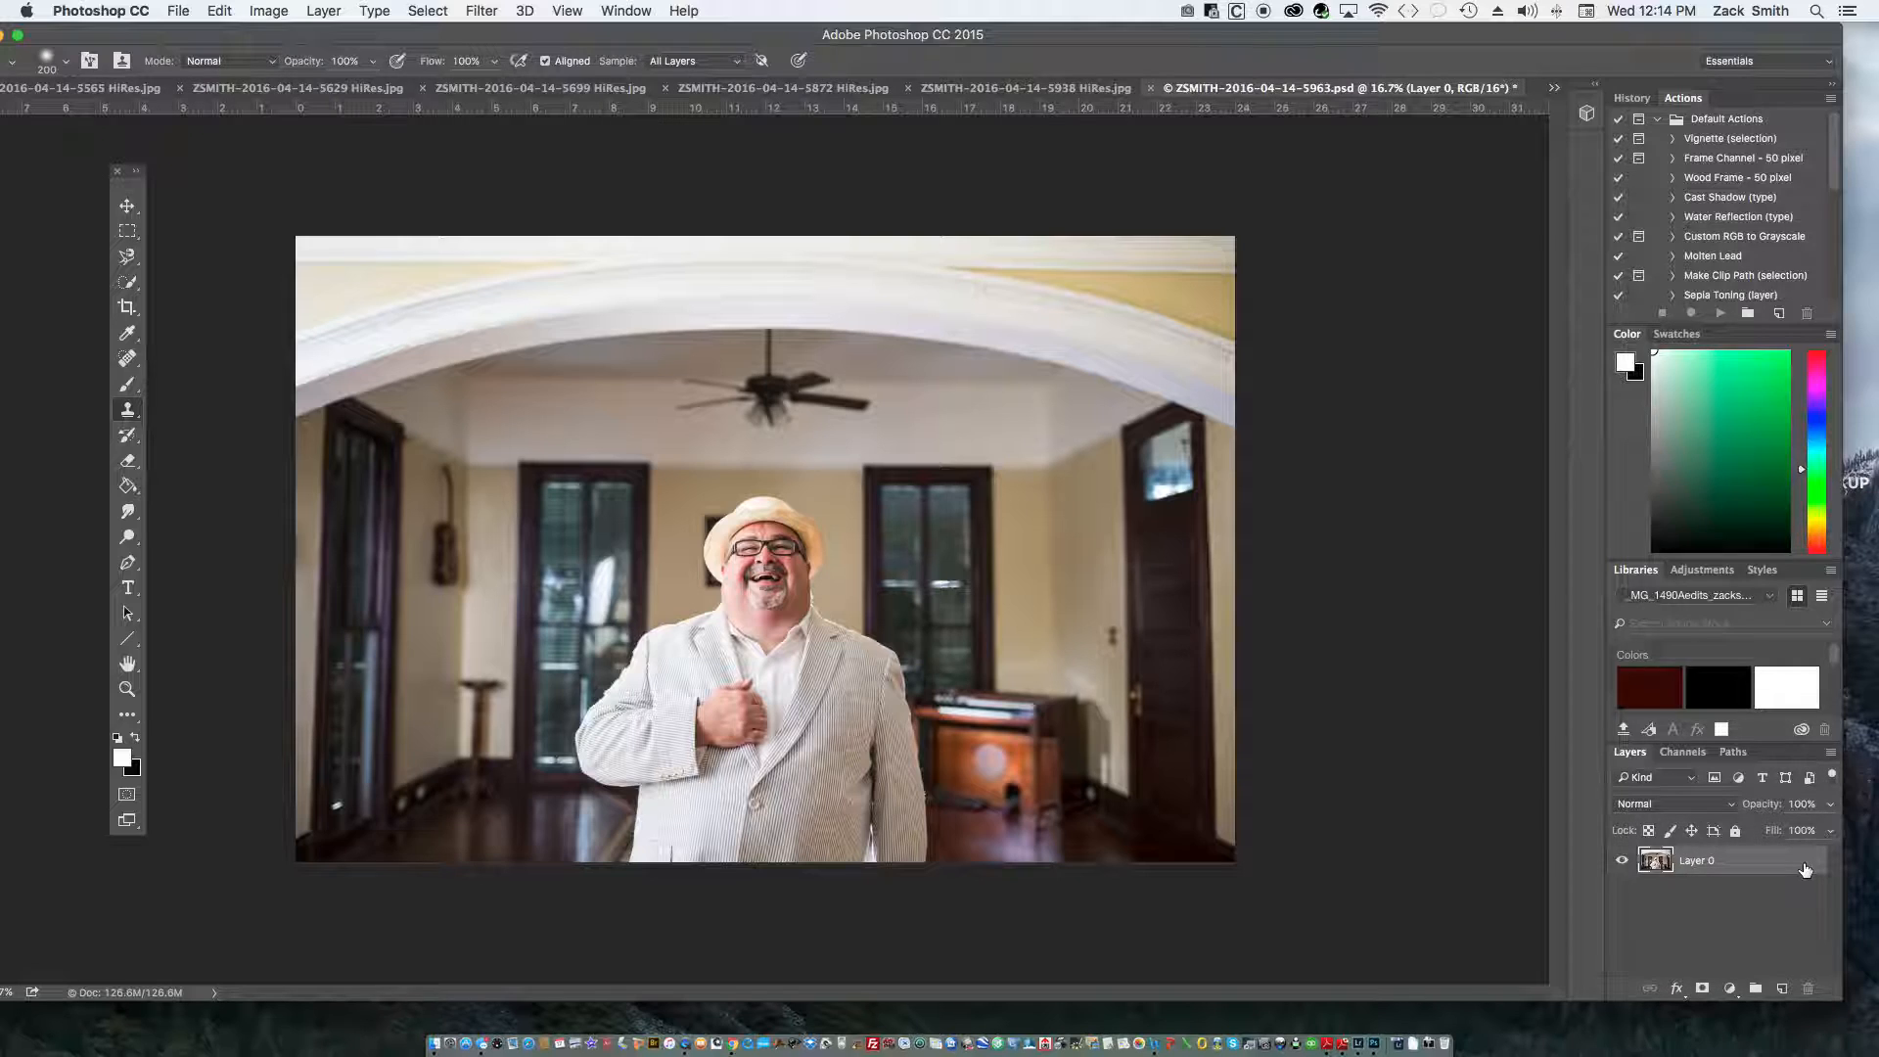
left_click(1781, 988)
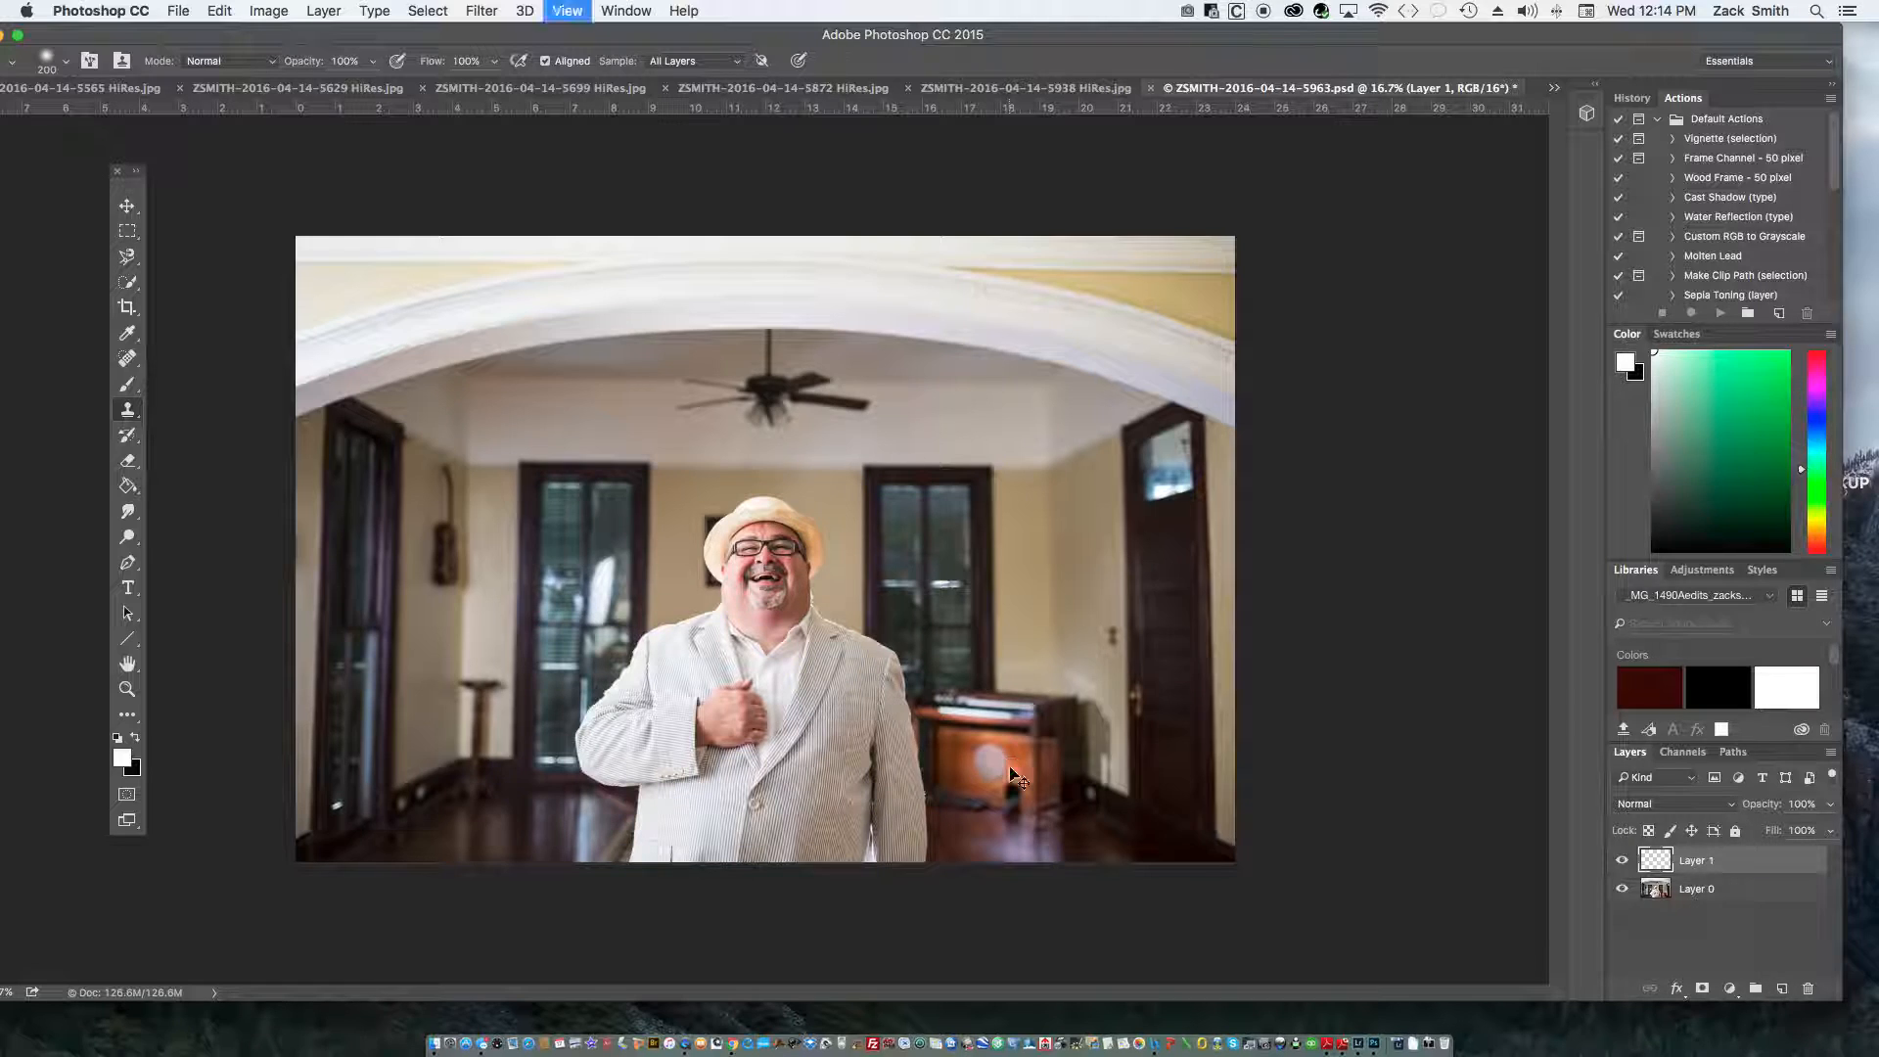
key("super+equal")
key("super+equal")
key("super+equal")
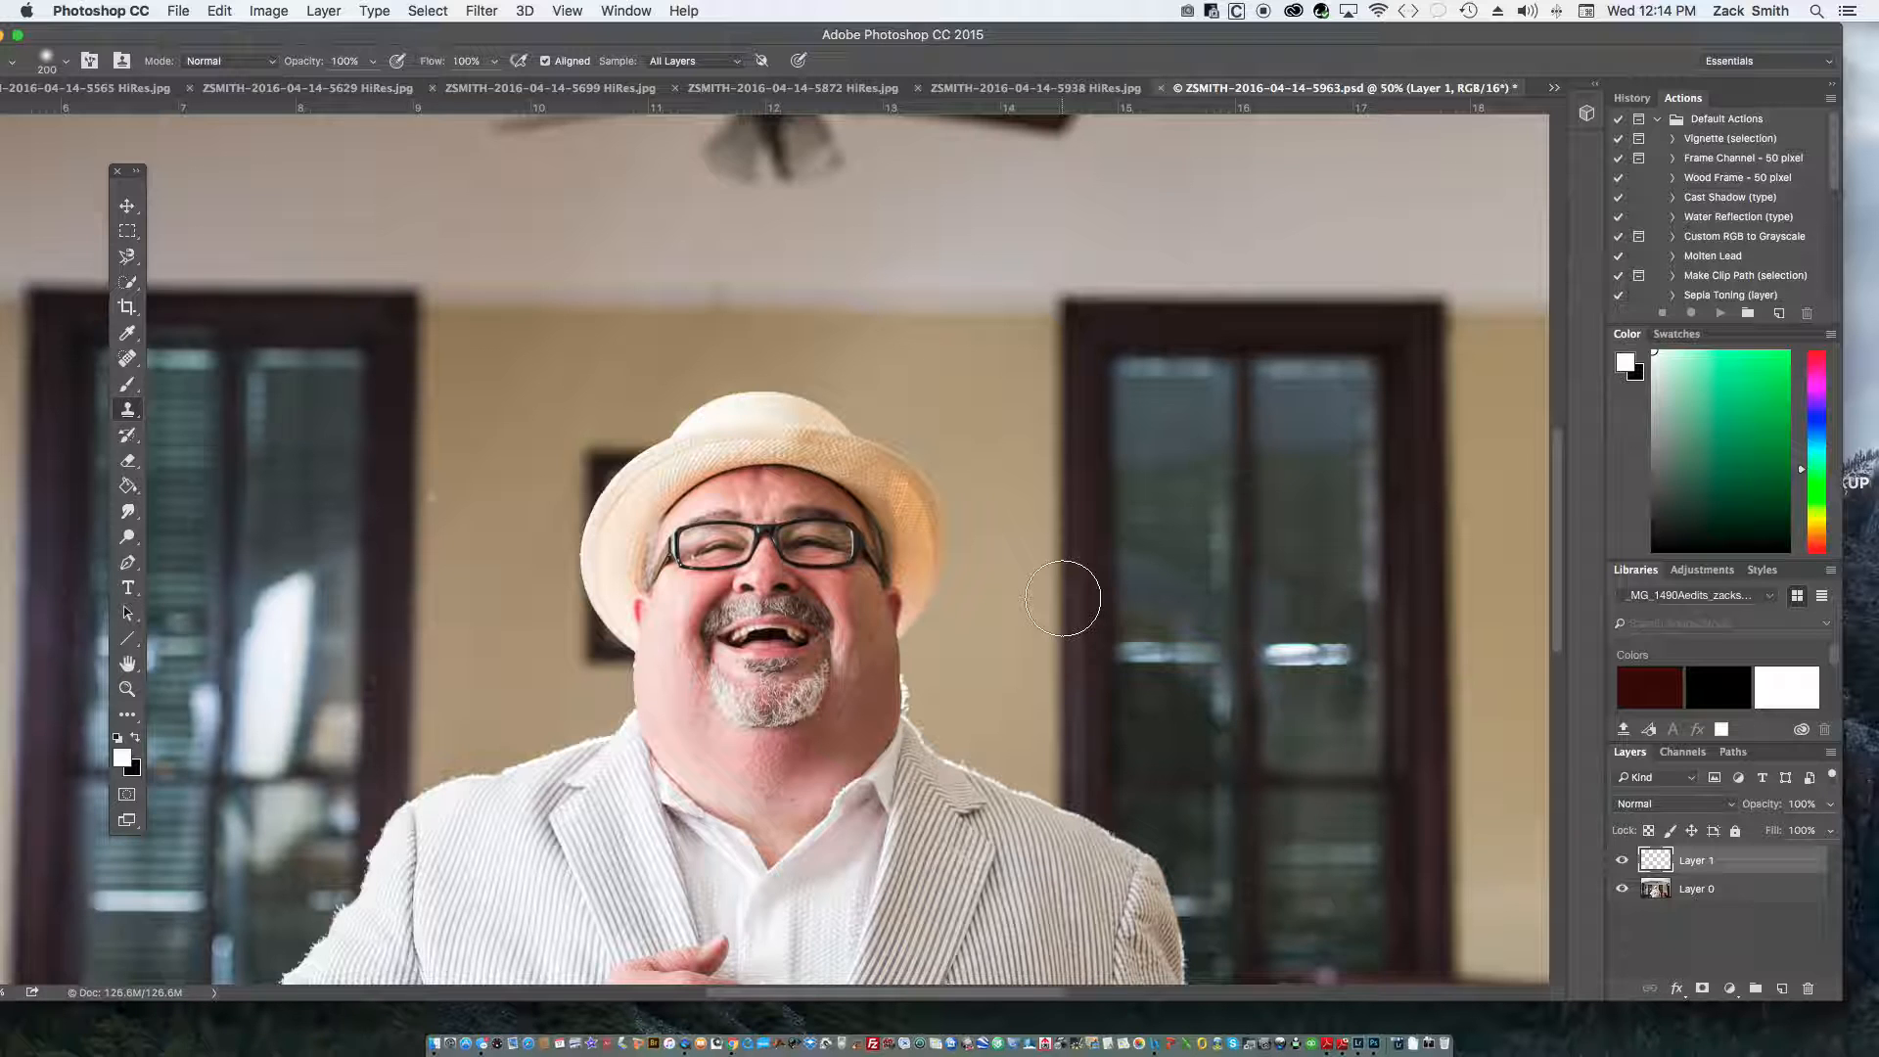
key("super+minus")
key("super+minus")
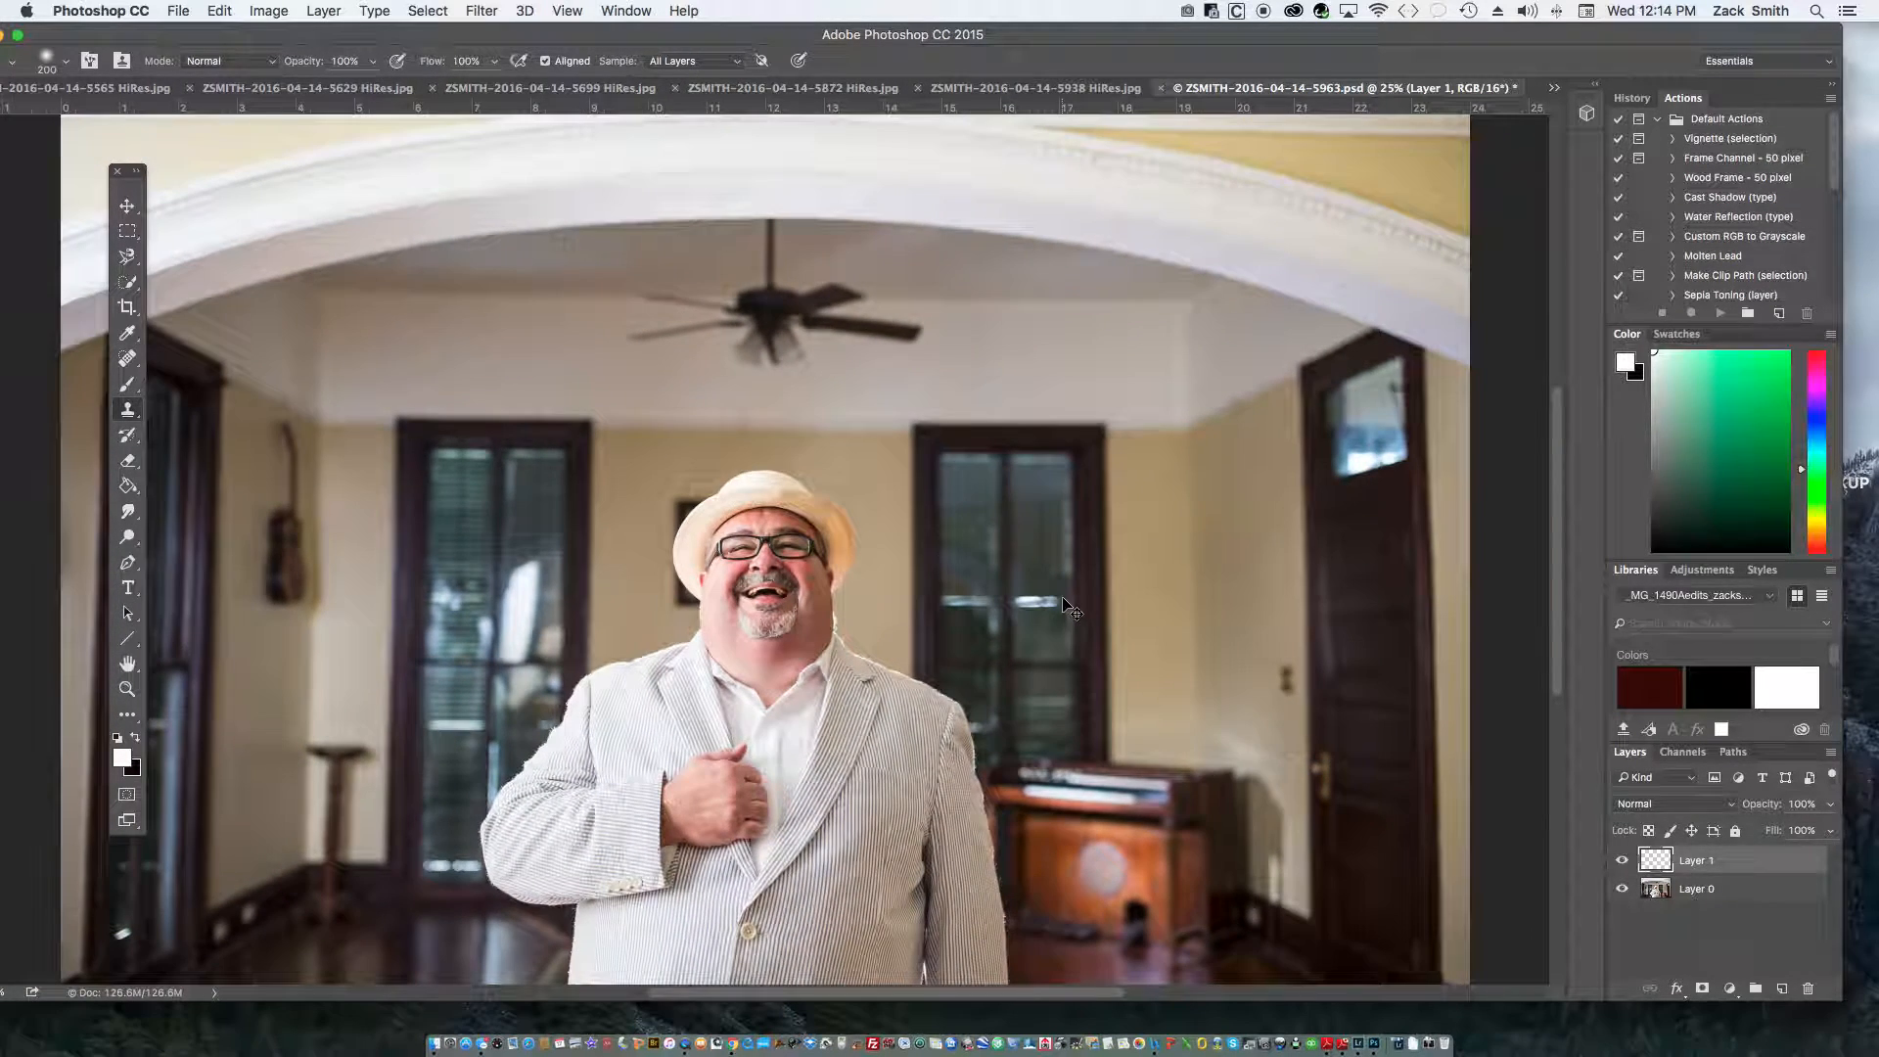
key("super+minus")
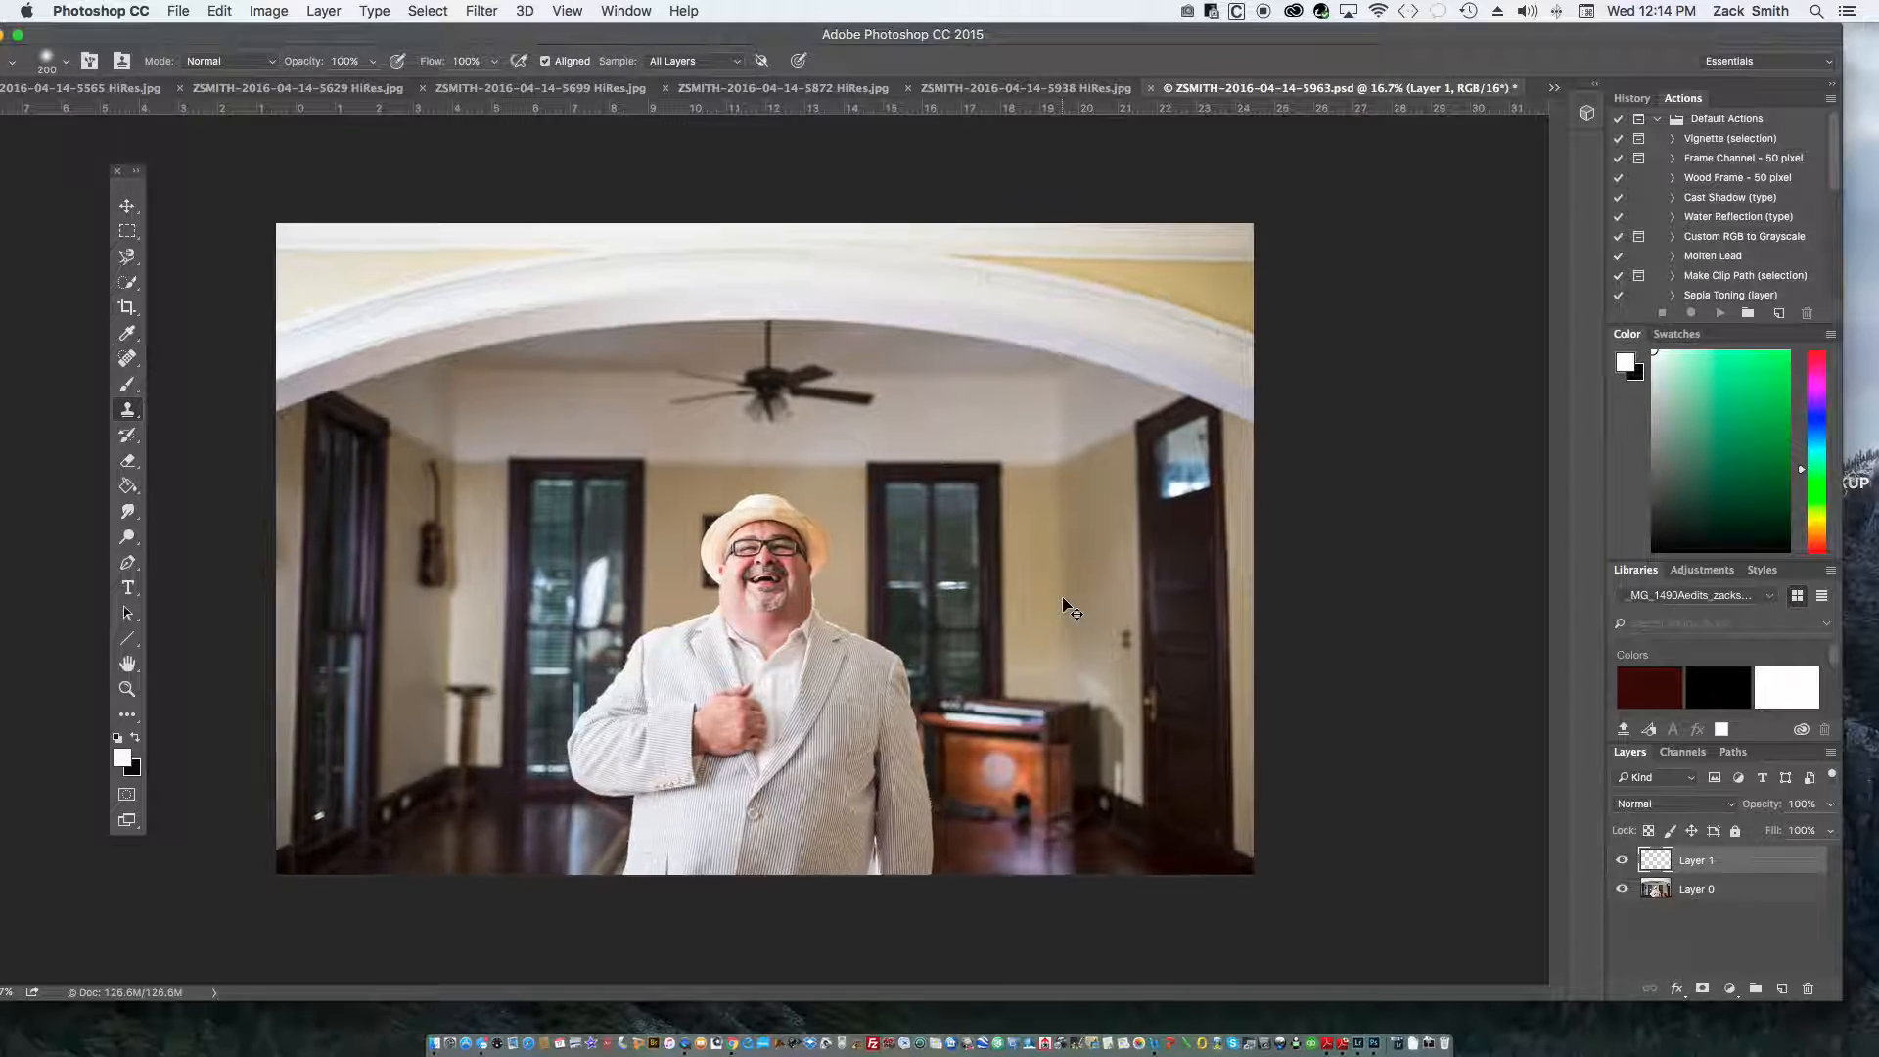
- Choose the Spot Healing Brush and reduce its size to 15 px for retouching the area around the man's head
key("super+plus")
key("super+plus")
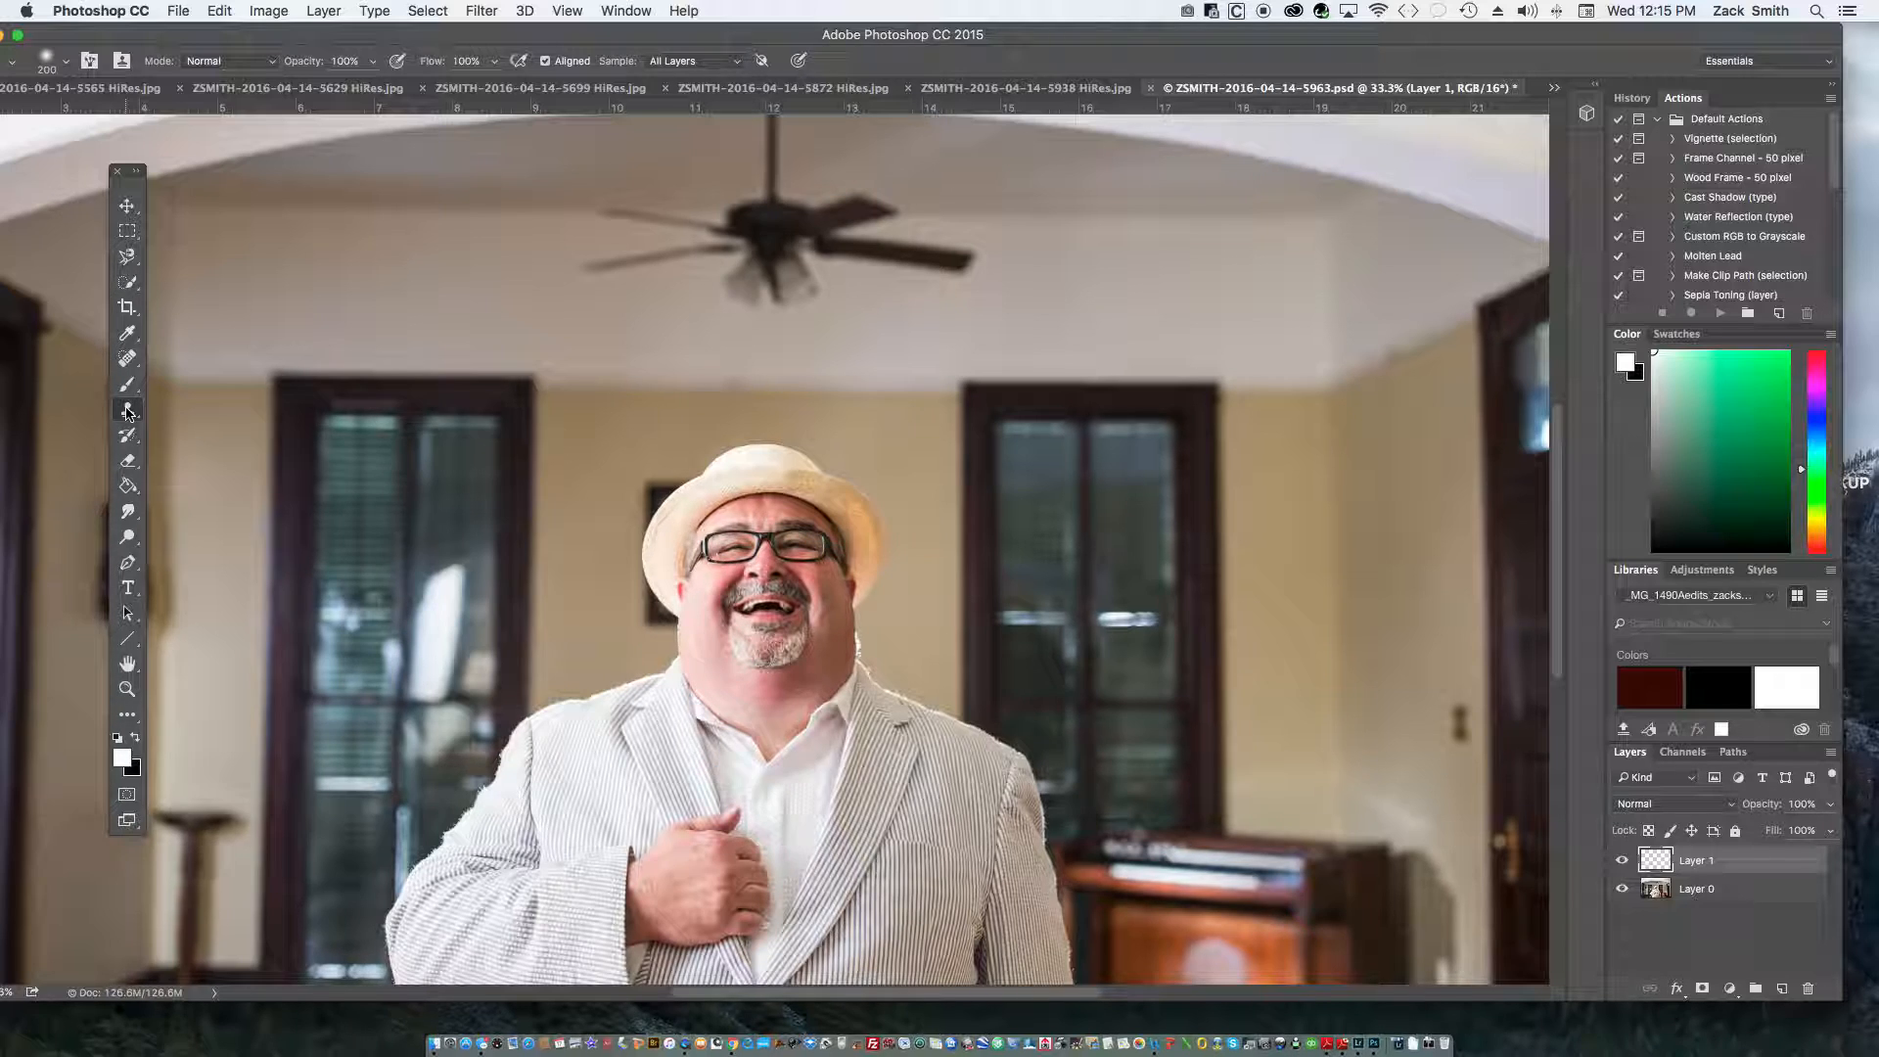
left_click(129, 256)
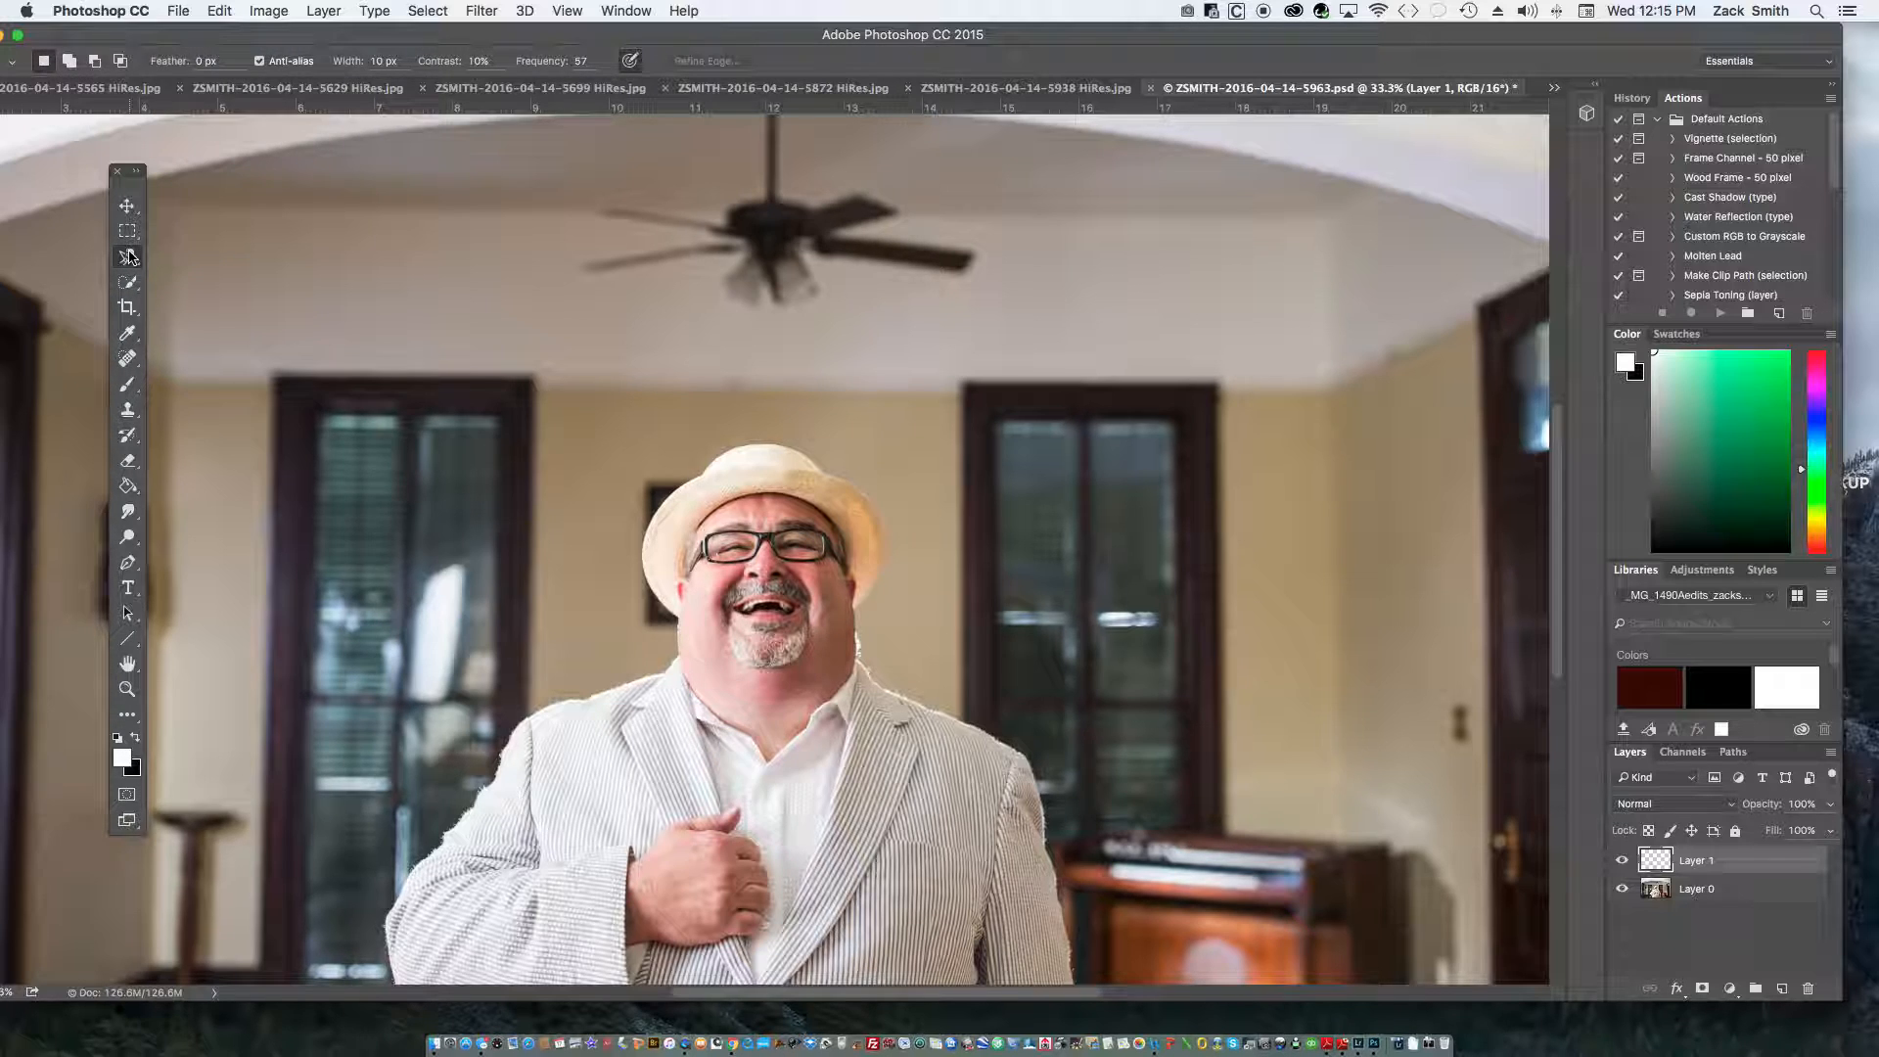
key("super+plus")
key("super+plus")
key("super+plus")
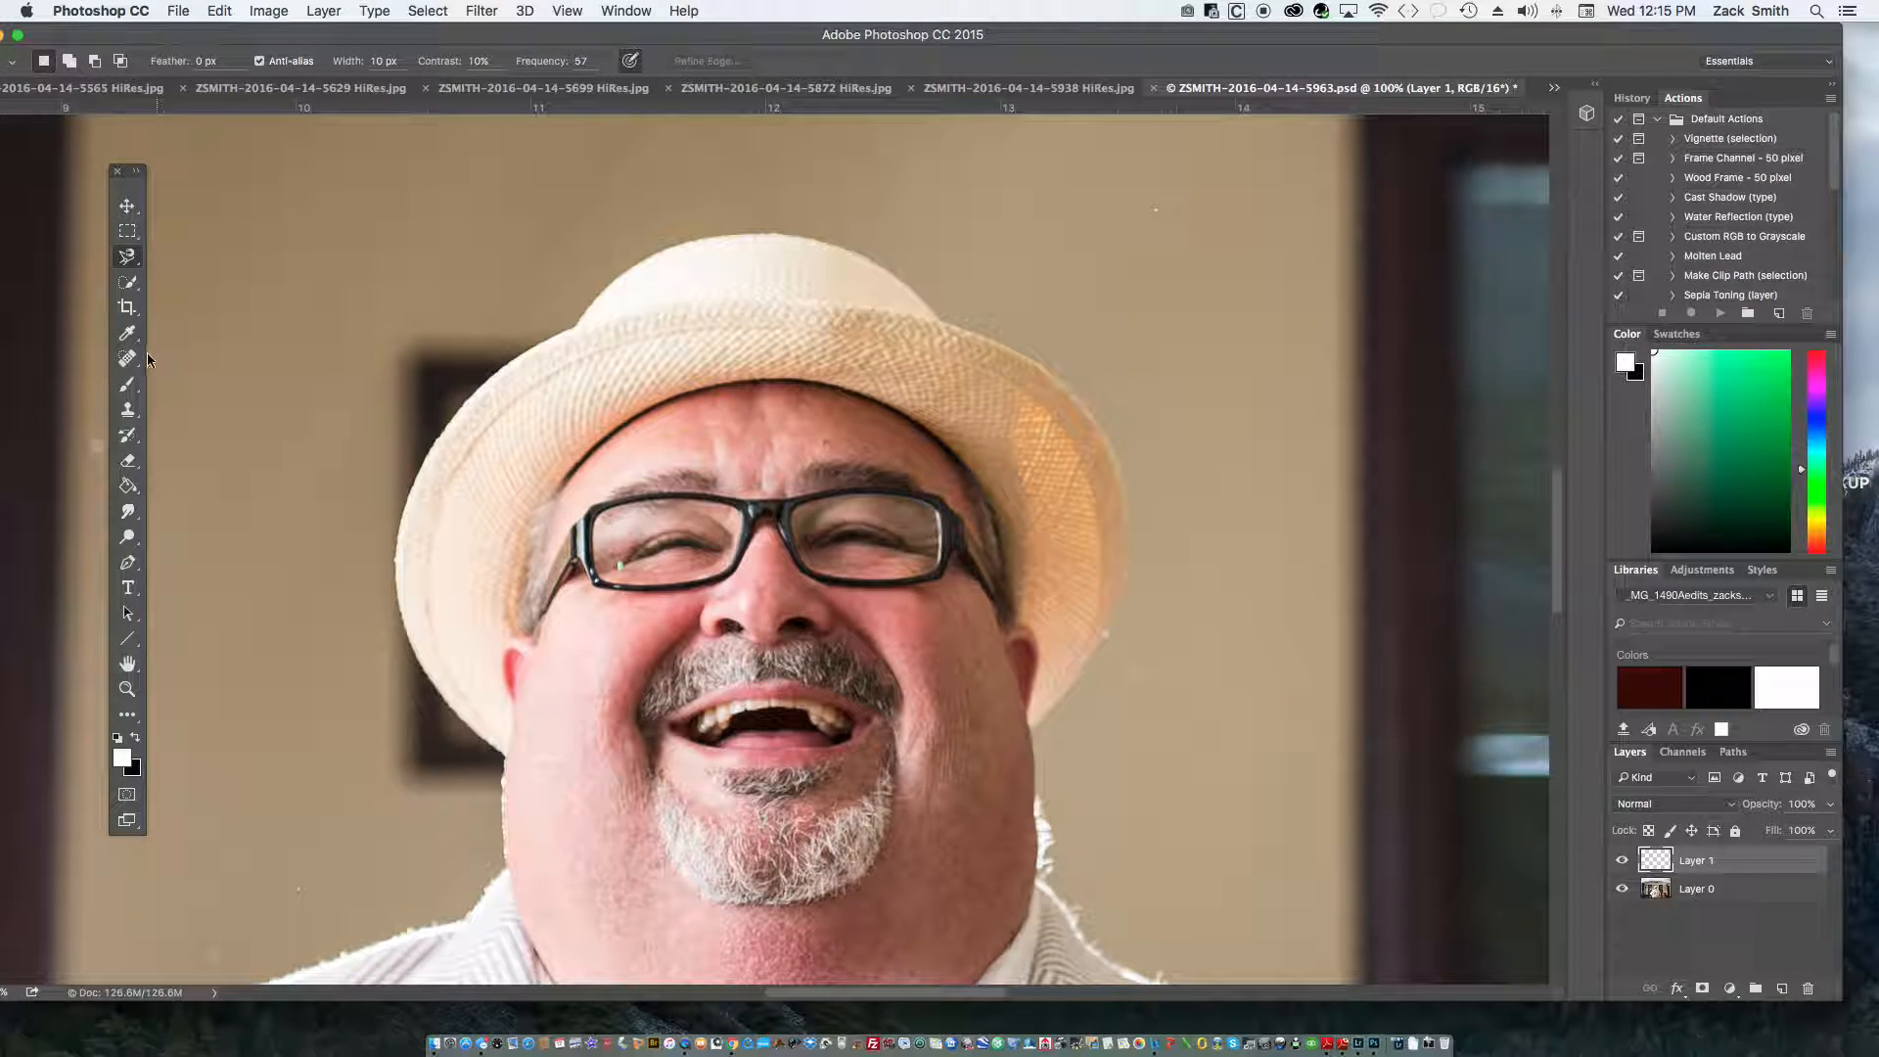
left_click(123, 364)
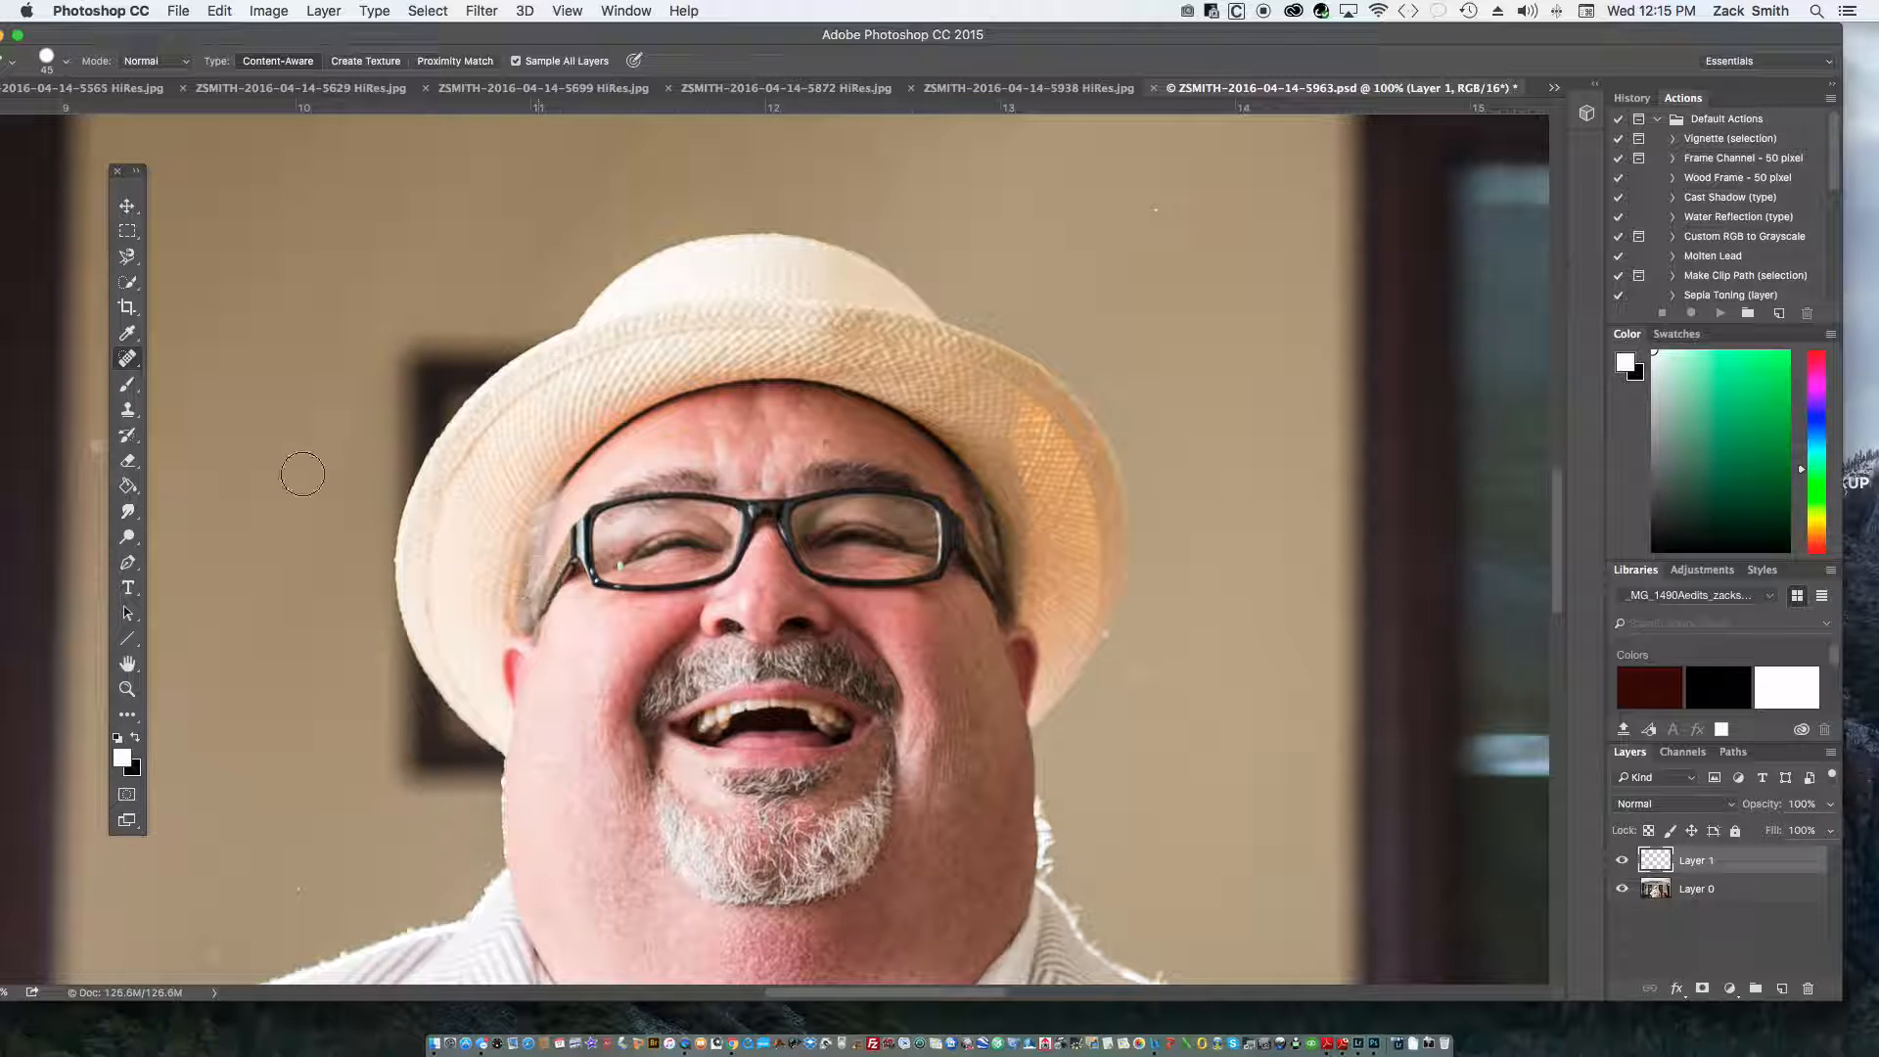
key("bracketleft")
key("bracketleft")
key("bracketleft")
key("bracketleft")
- Enlarge the Spot Healing Brush to 35 px and heal the blemishes on the wall between the window frame and the man's hat
scroll(267, 767, "left", 5)
scroll(267, 767, "up", 1)
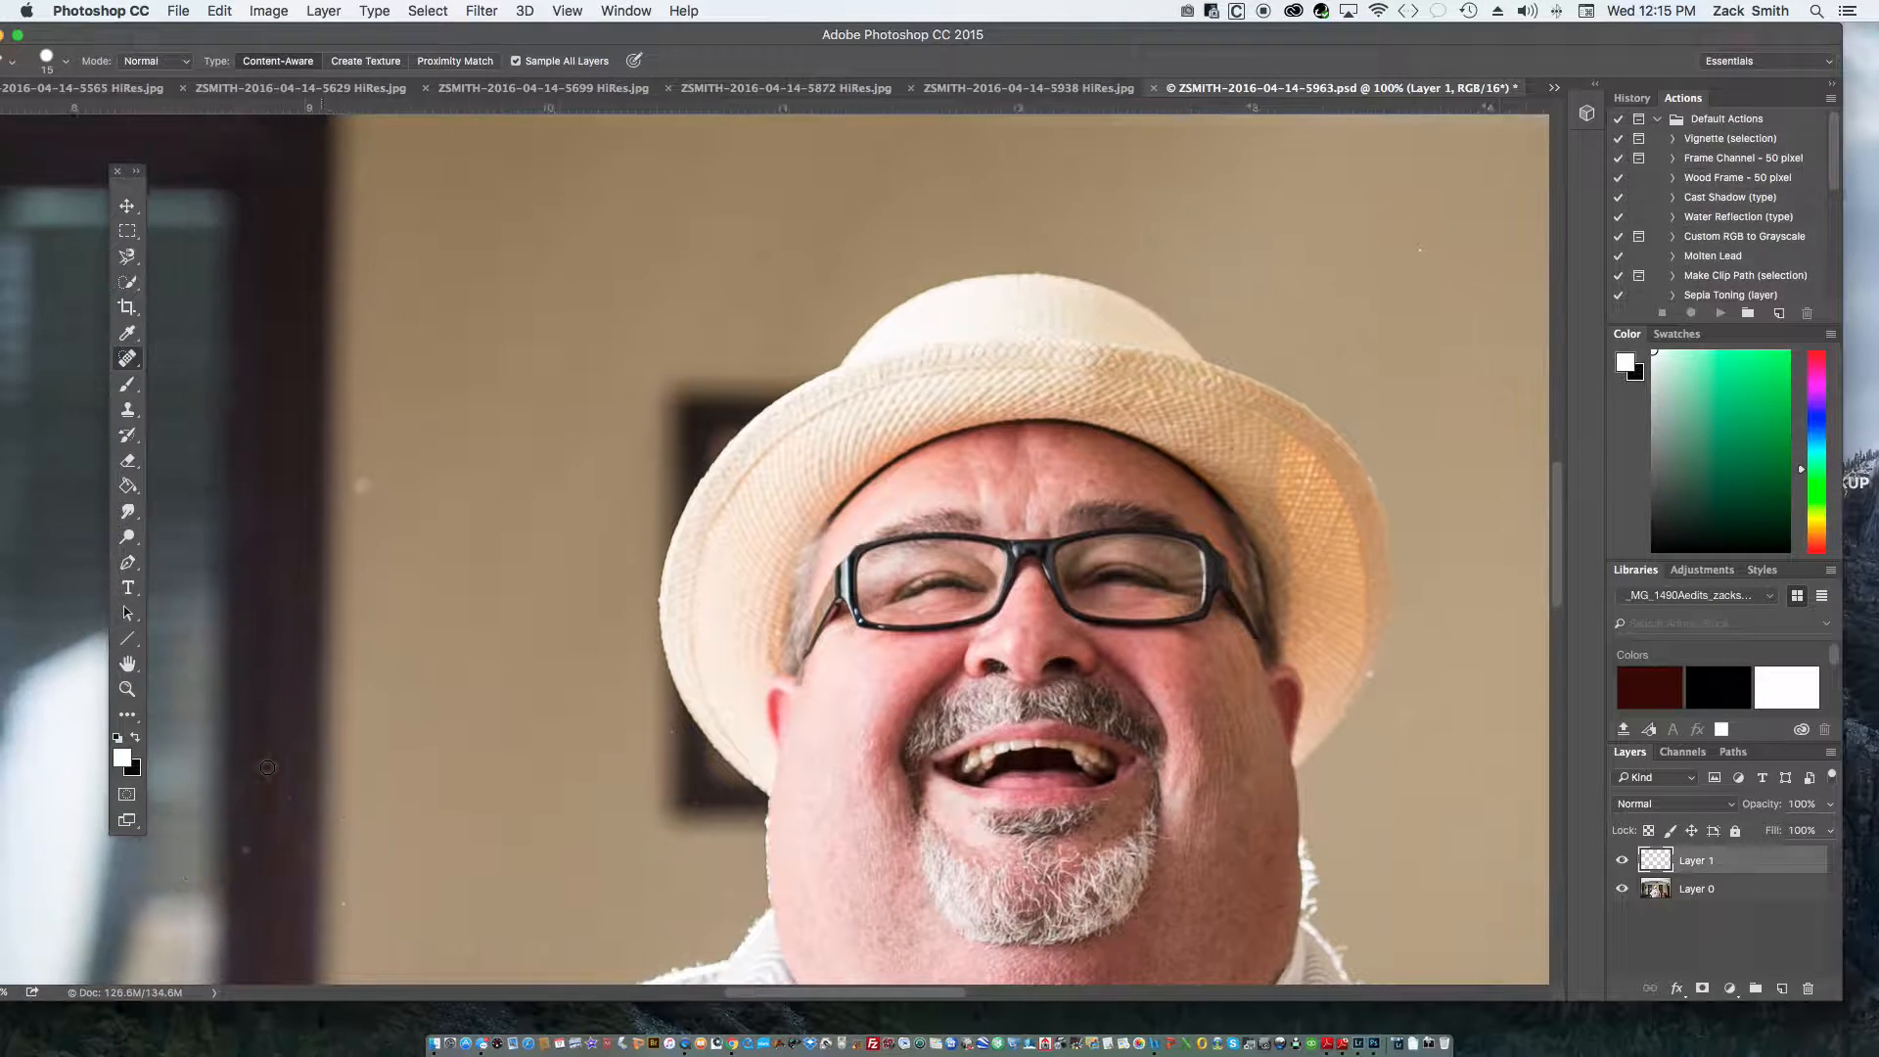
key("bracketright")
key("bracketright")
key("bracketright")
left_click(375, 507)
left_click(658, 338)
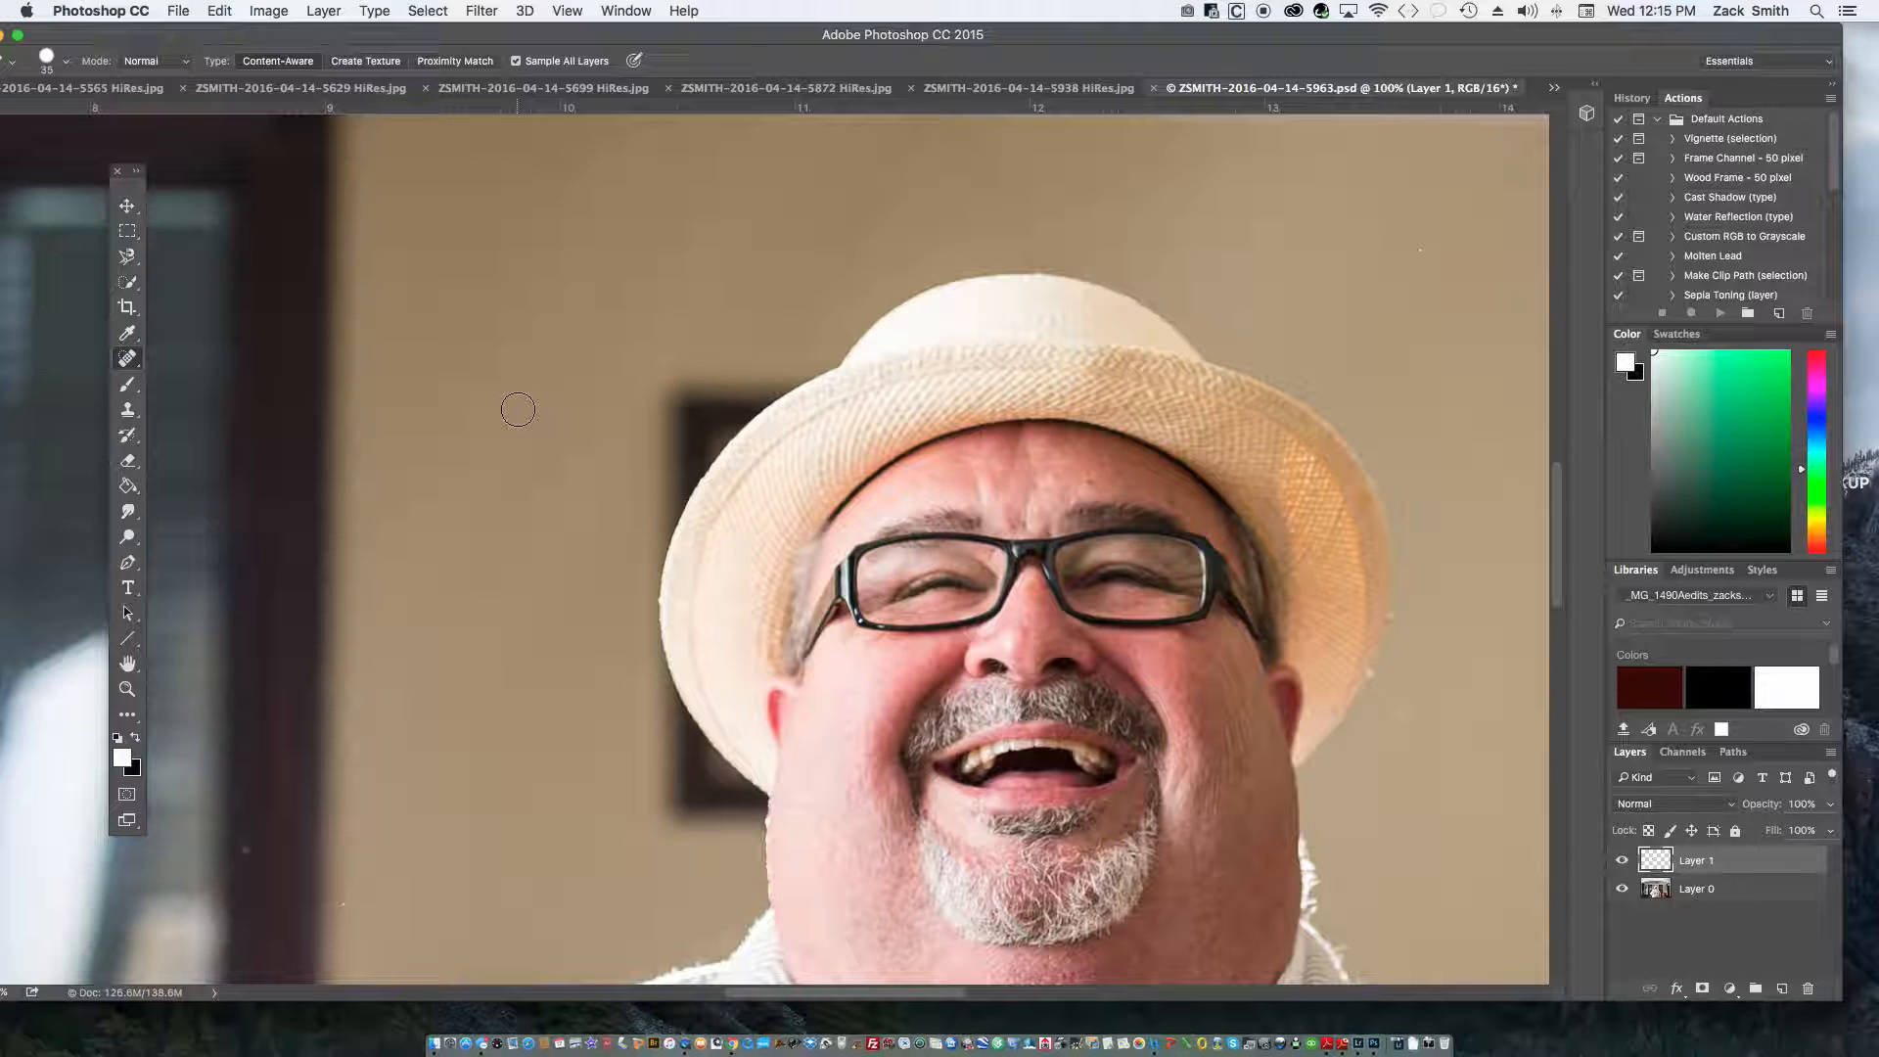
- Outline the wall area containing the dark picture frame beside the man's hat with the Magnetic Lasso, following the hat and face edge
left_click(126, 257)
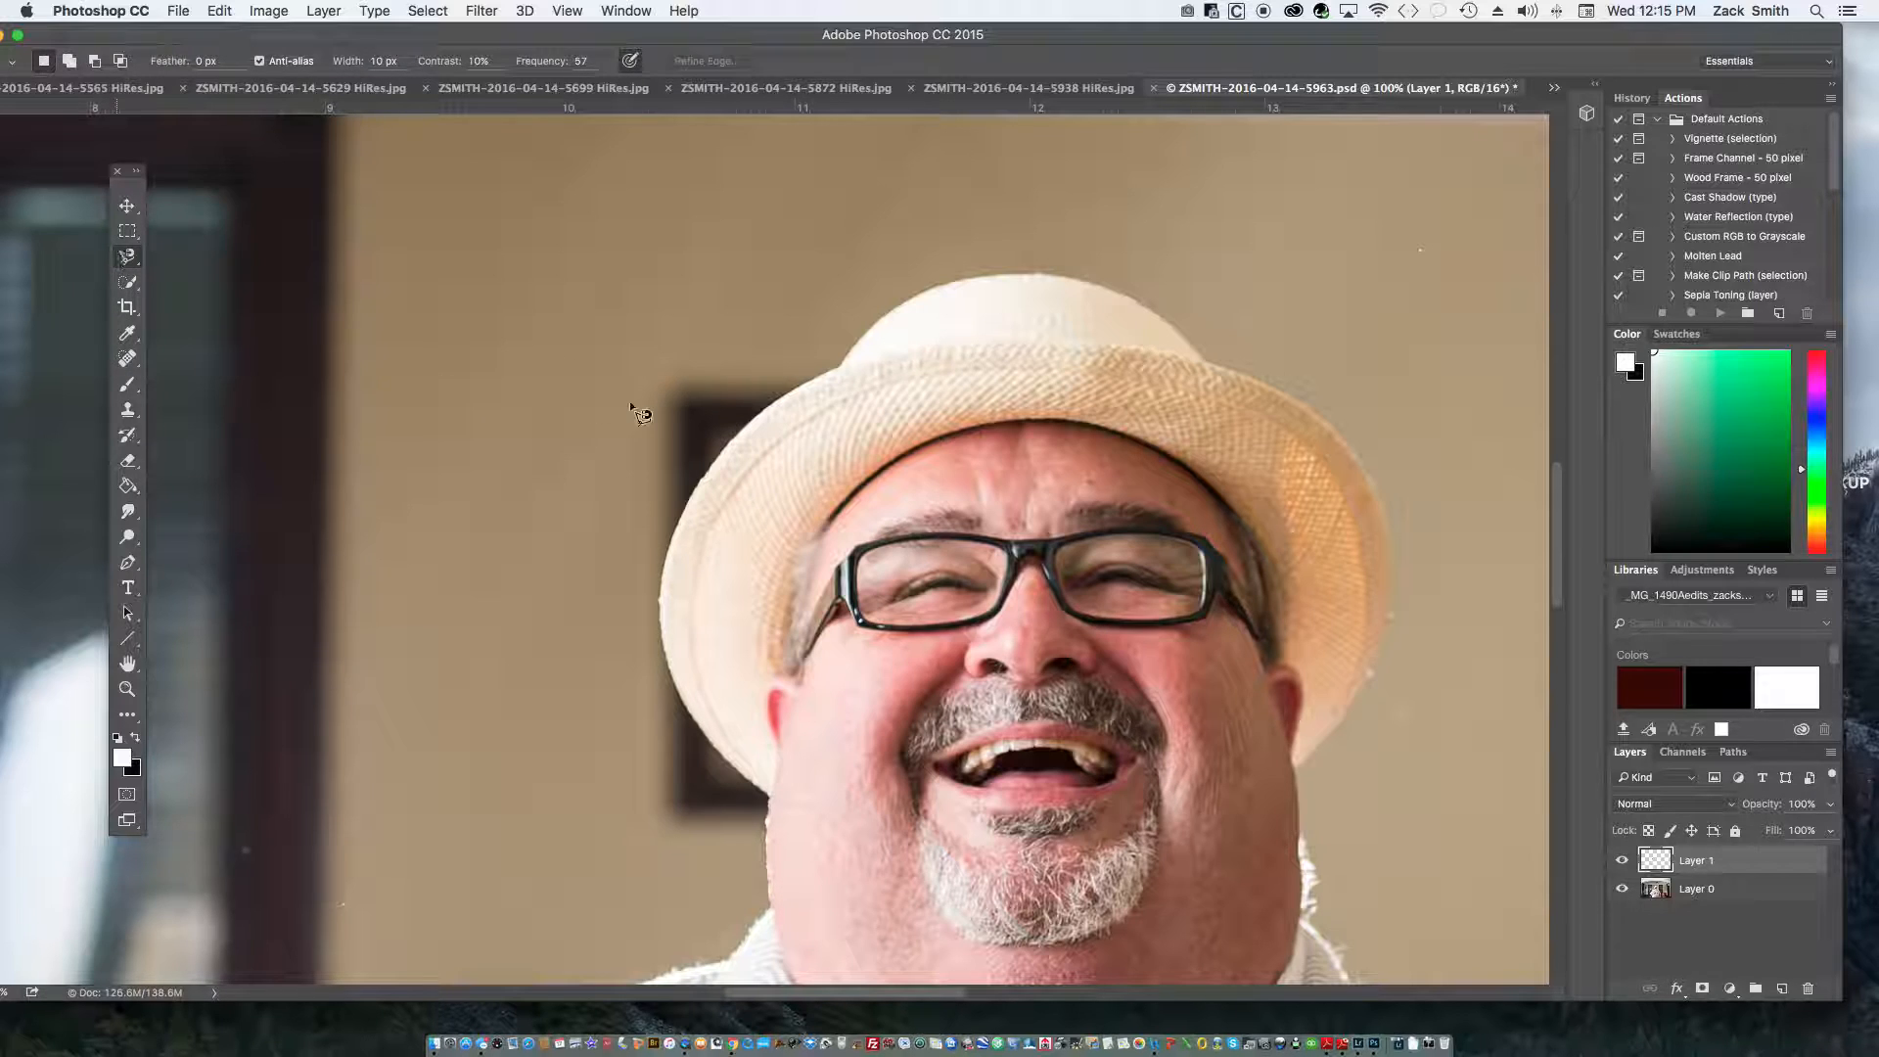
left_click(844, 357)
left_click(390, 922)
left_click(445, 198)
left_click(784, 199)
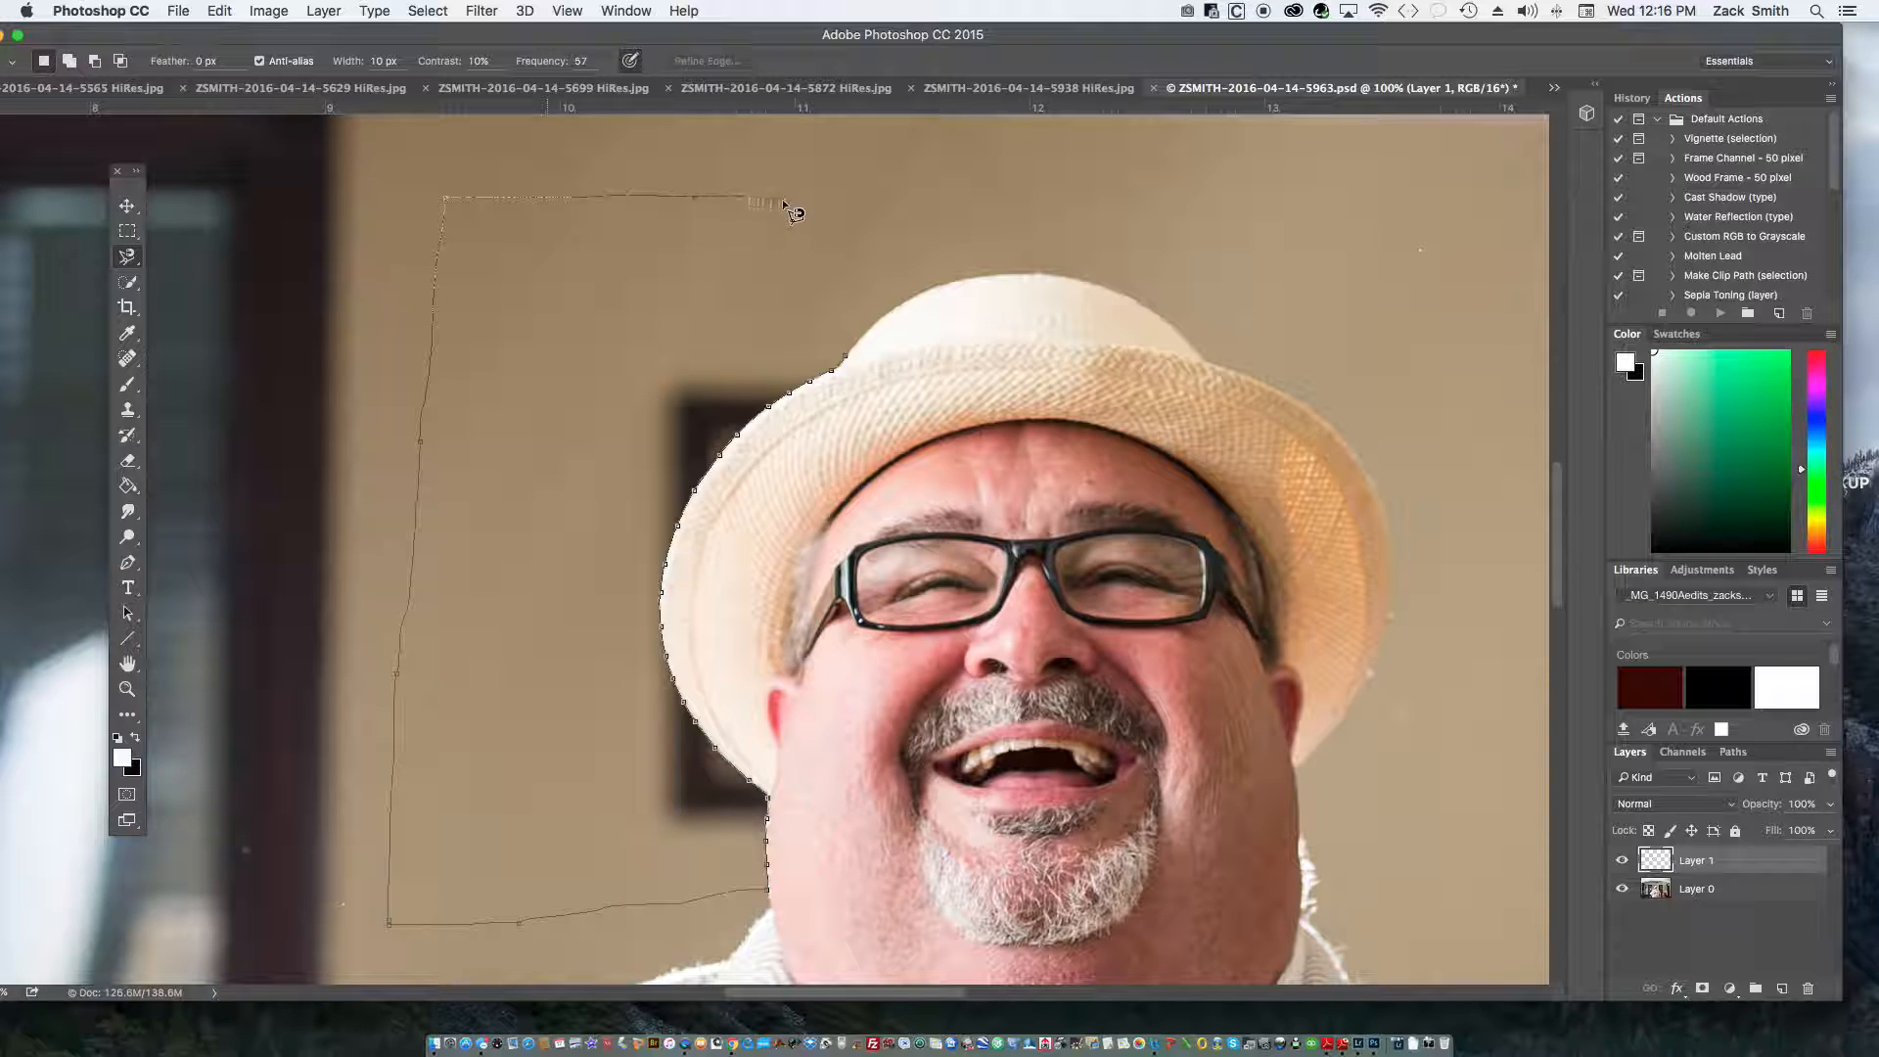
left_click(848, 352)
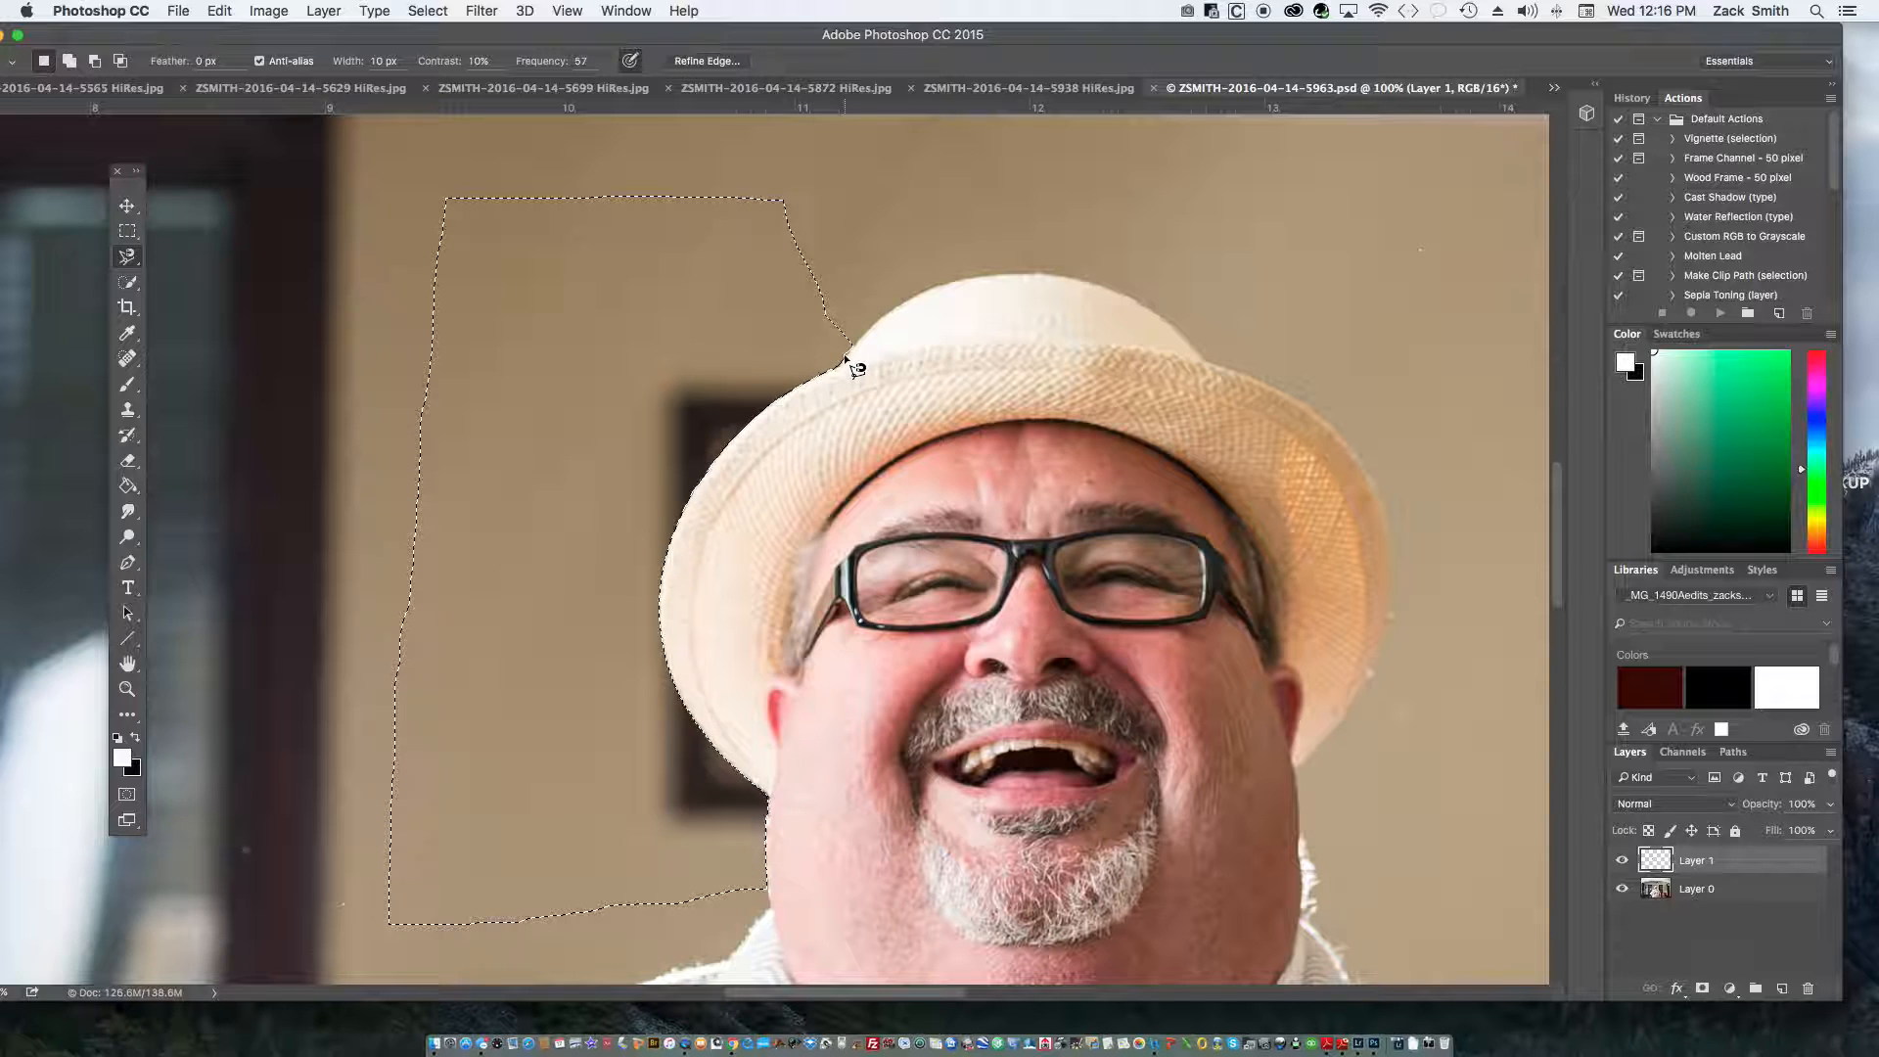
- Clone clean wall over the picture frame inside the selection with the Clone Stamp at 150 px, and clear the selection
left_click(134, 411)
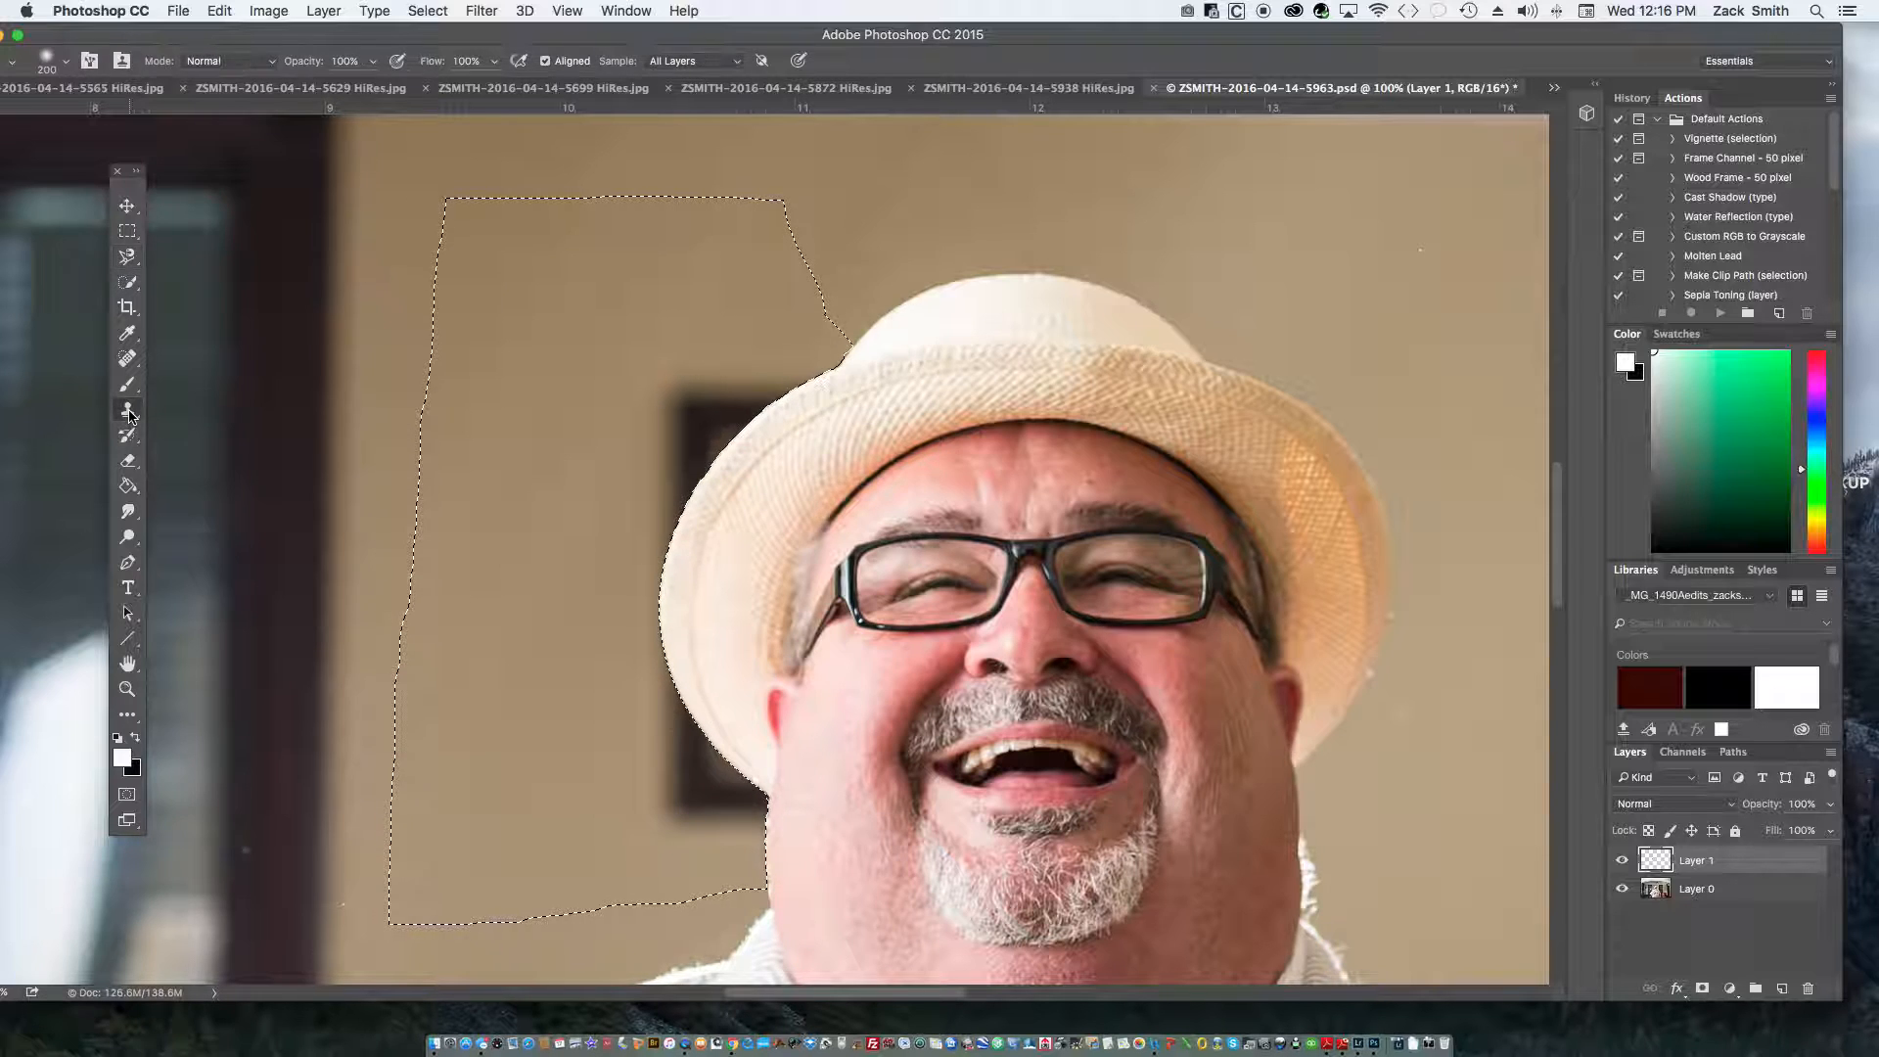
key("bracketleft")
key("bracketleft")
left_click_drag(813, 341, 766, 377)
left_click(650, 369, "alt")
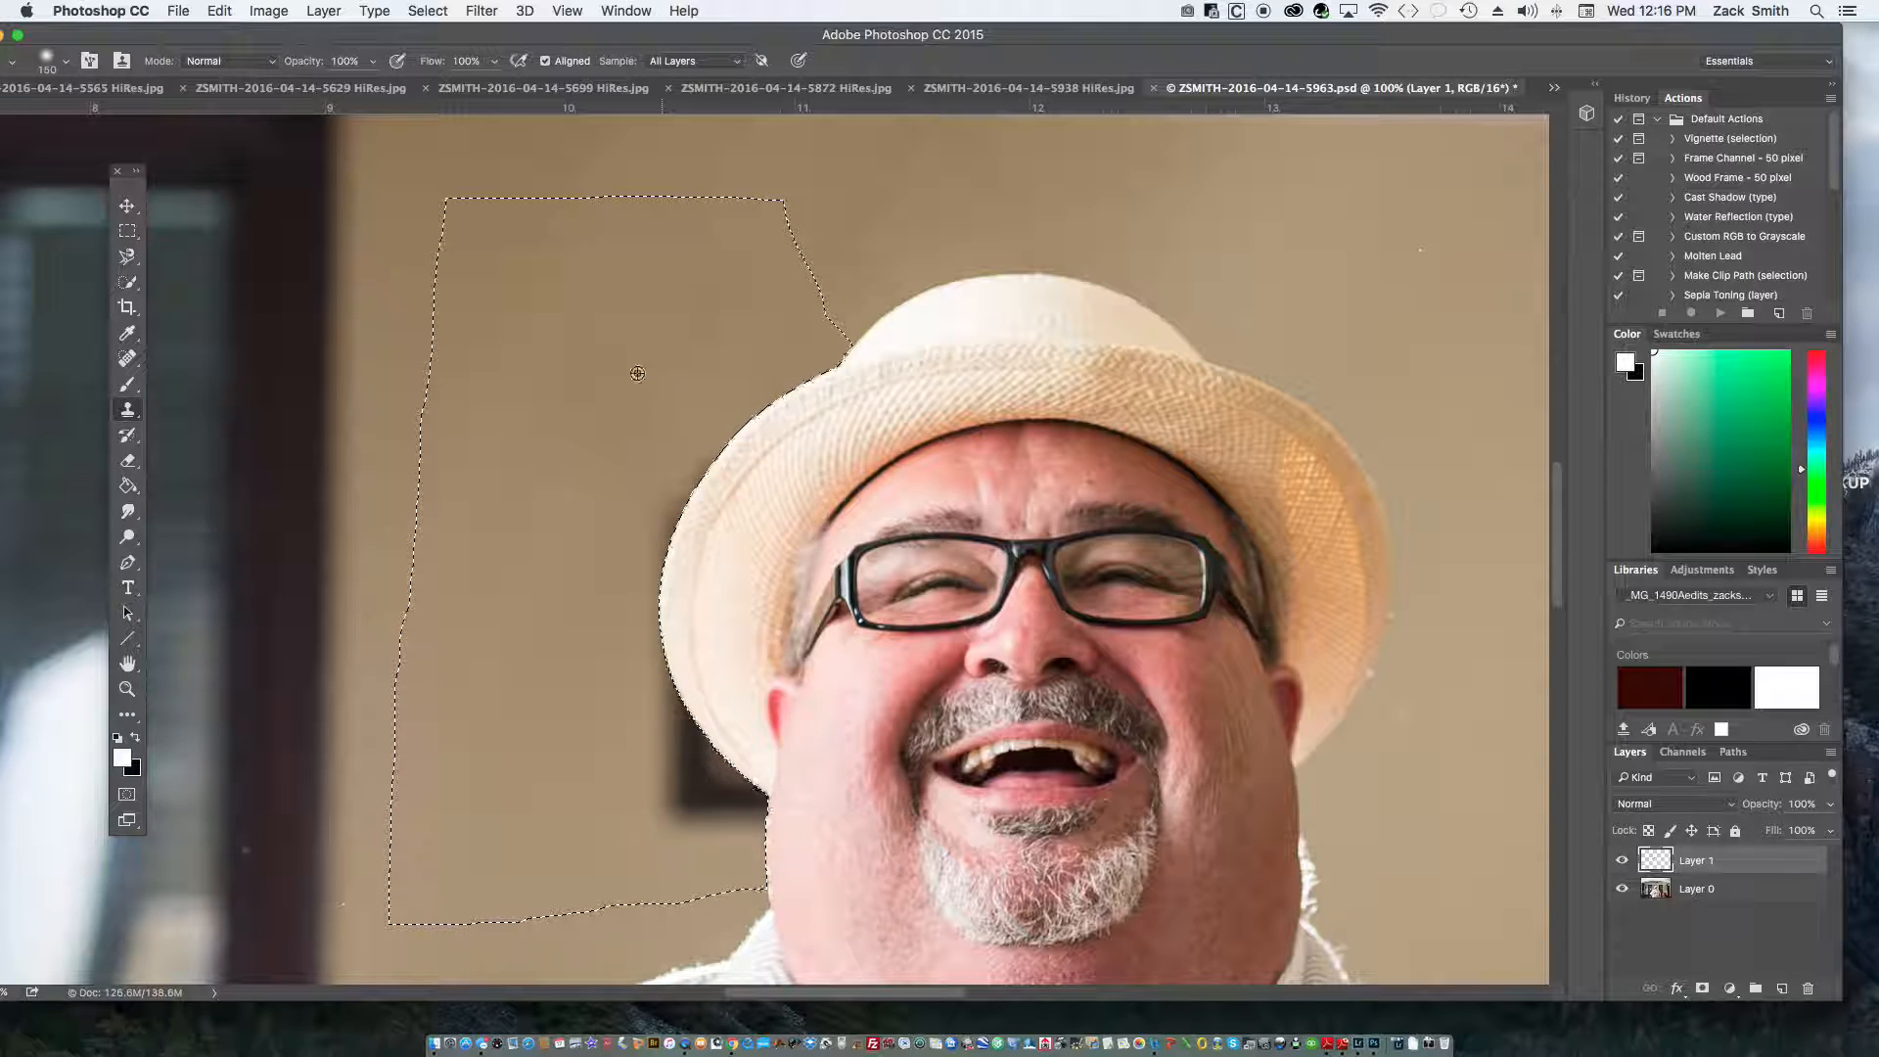
left_click_drag(685, 488, 632, 582)
left_click(557, 650, "alt")
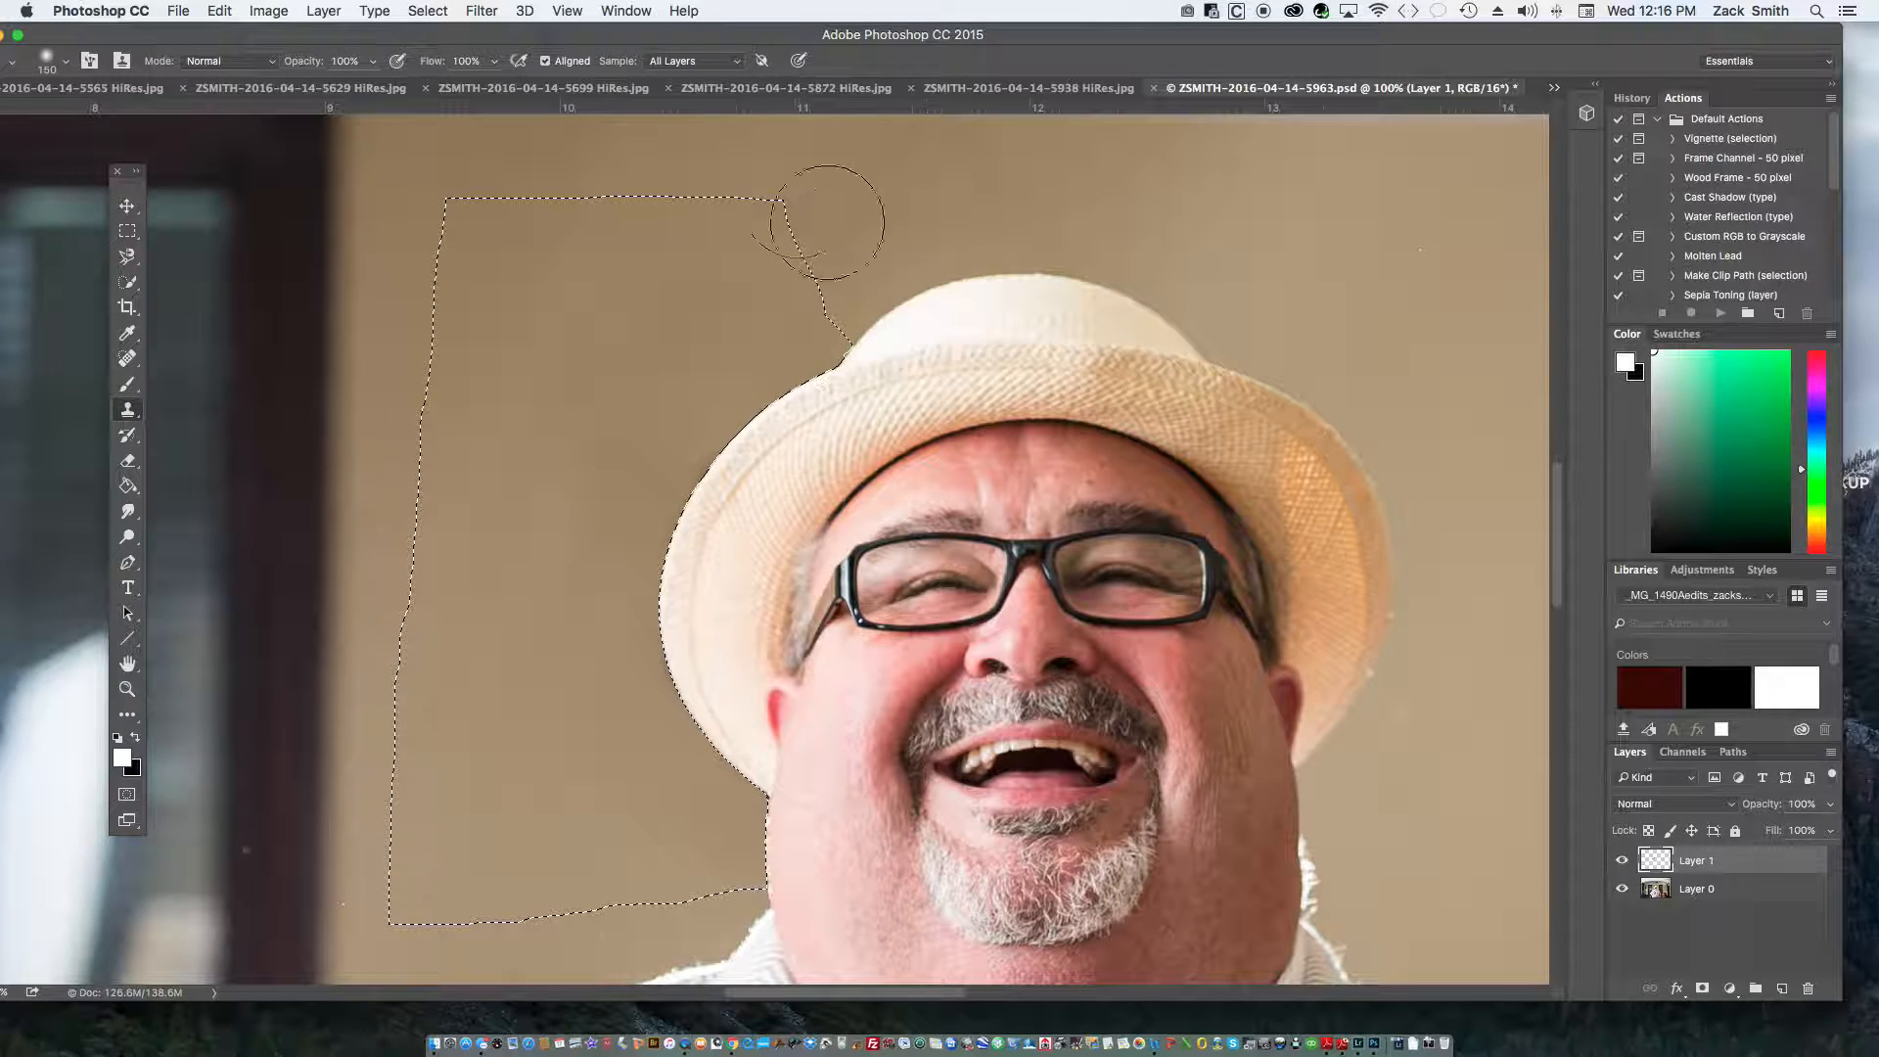
left_click(127, 256)
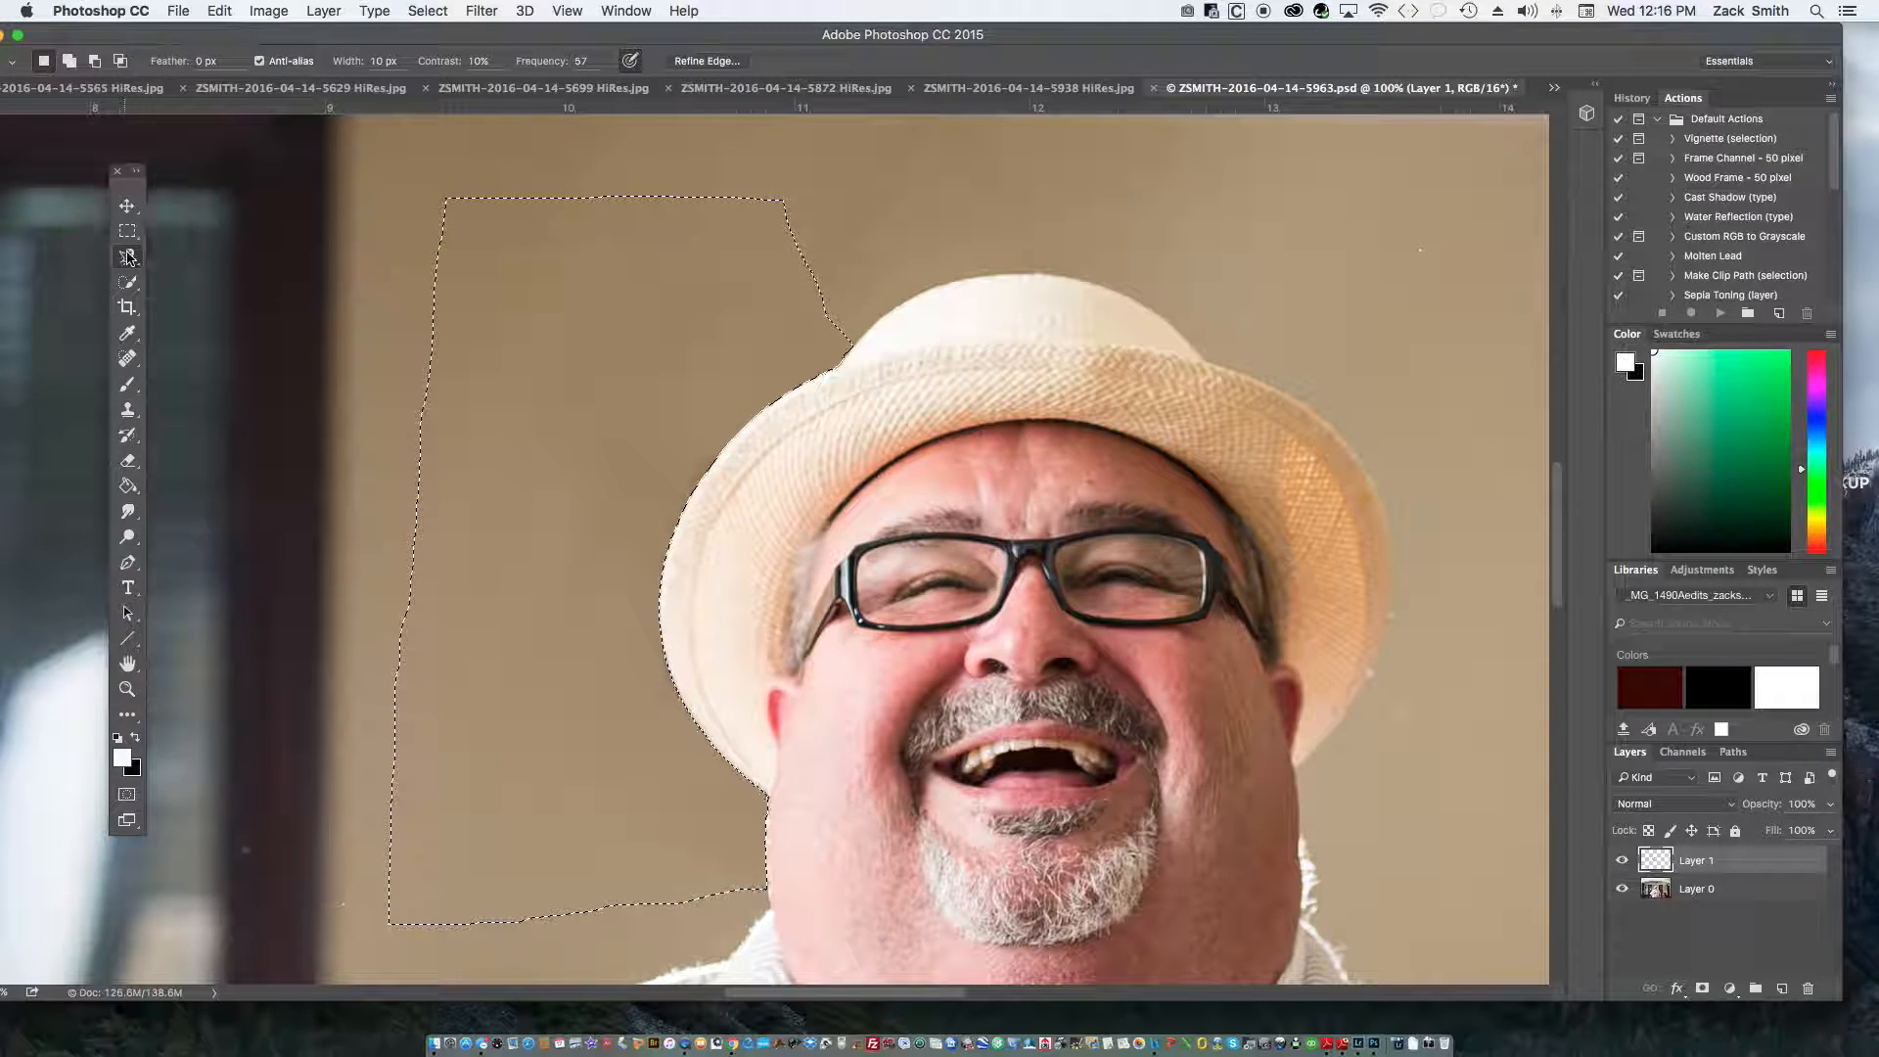
left_click(394, 250)
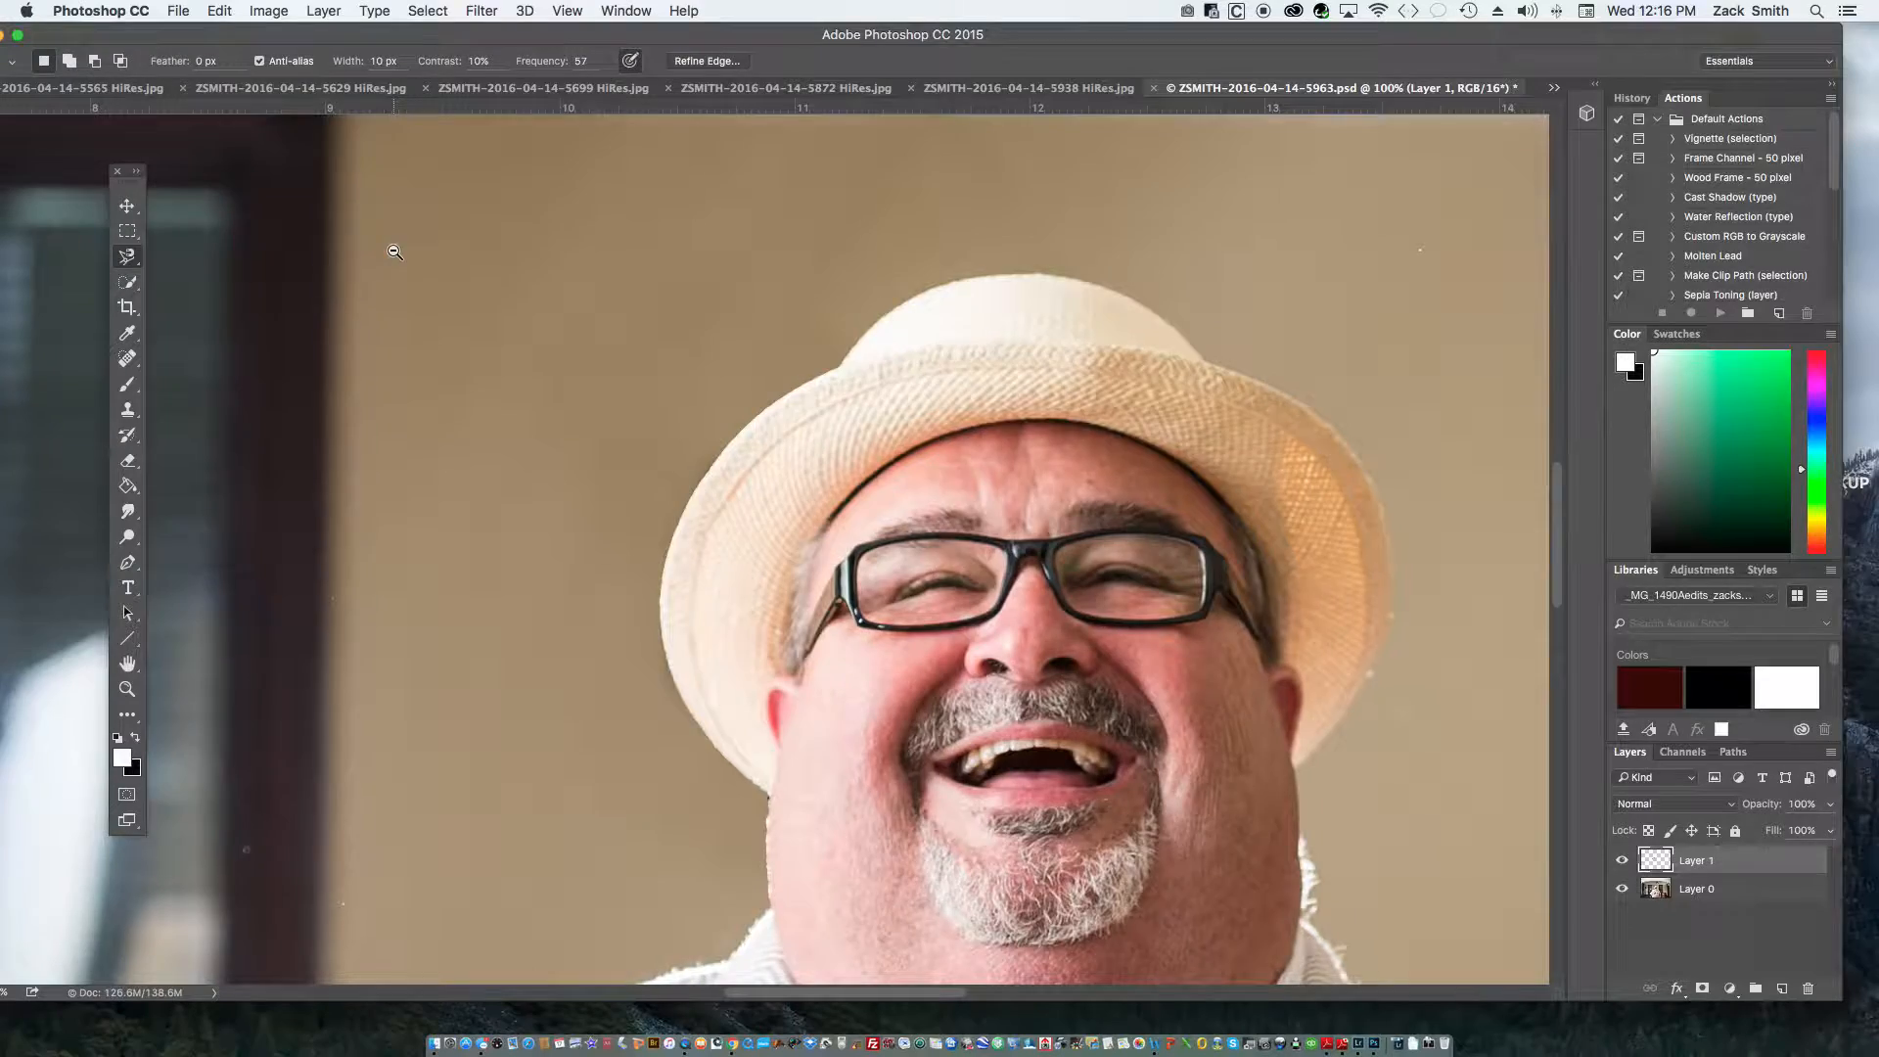
scroll(392, 249, "down", 3)
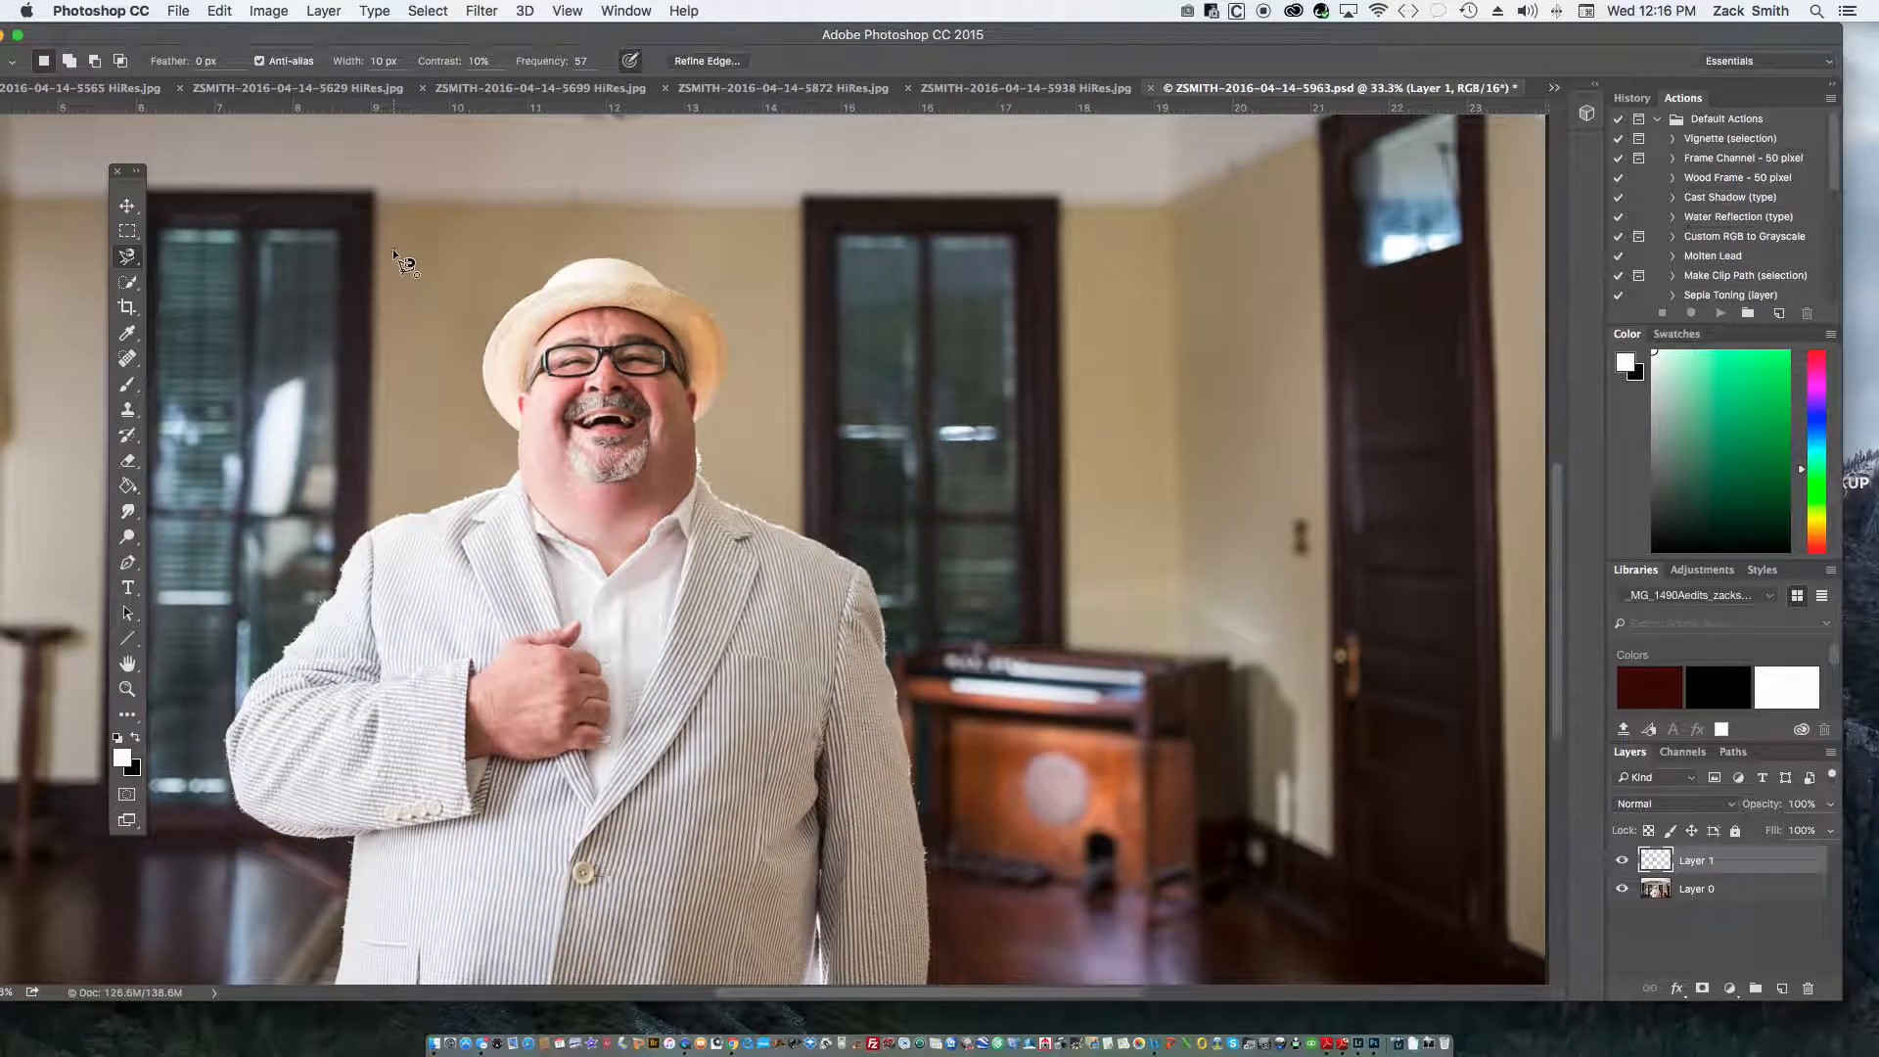
scroll(391, 249, "down", 1)
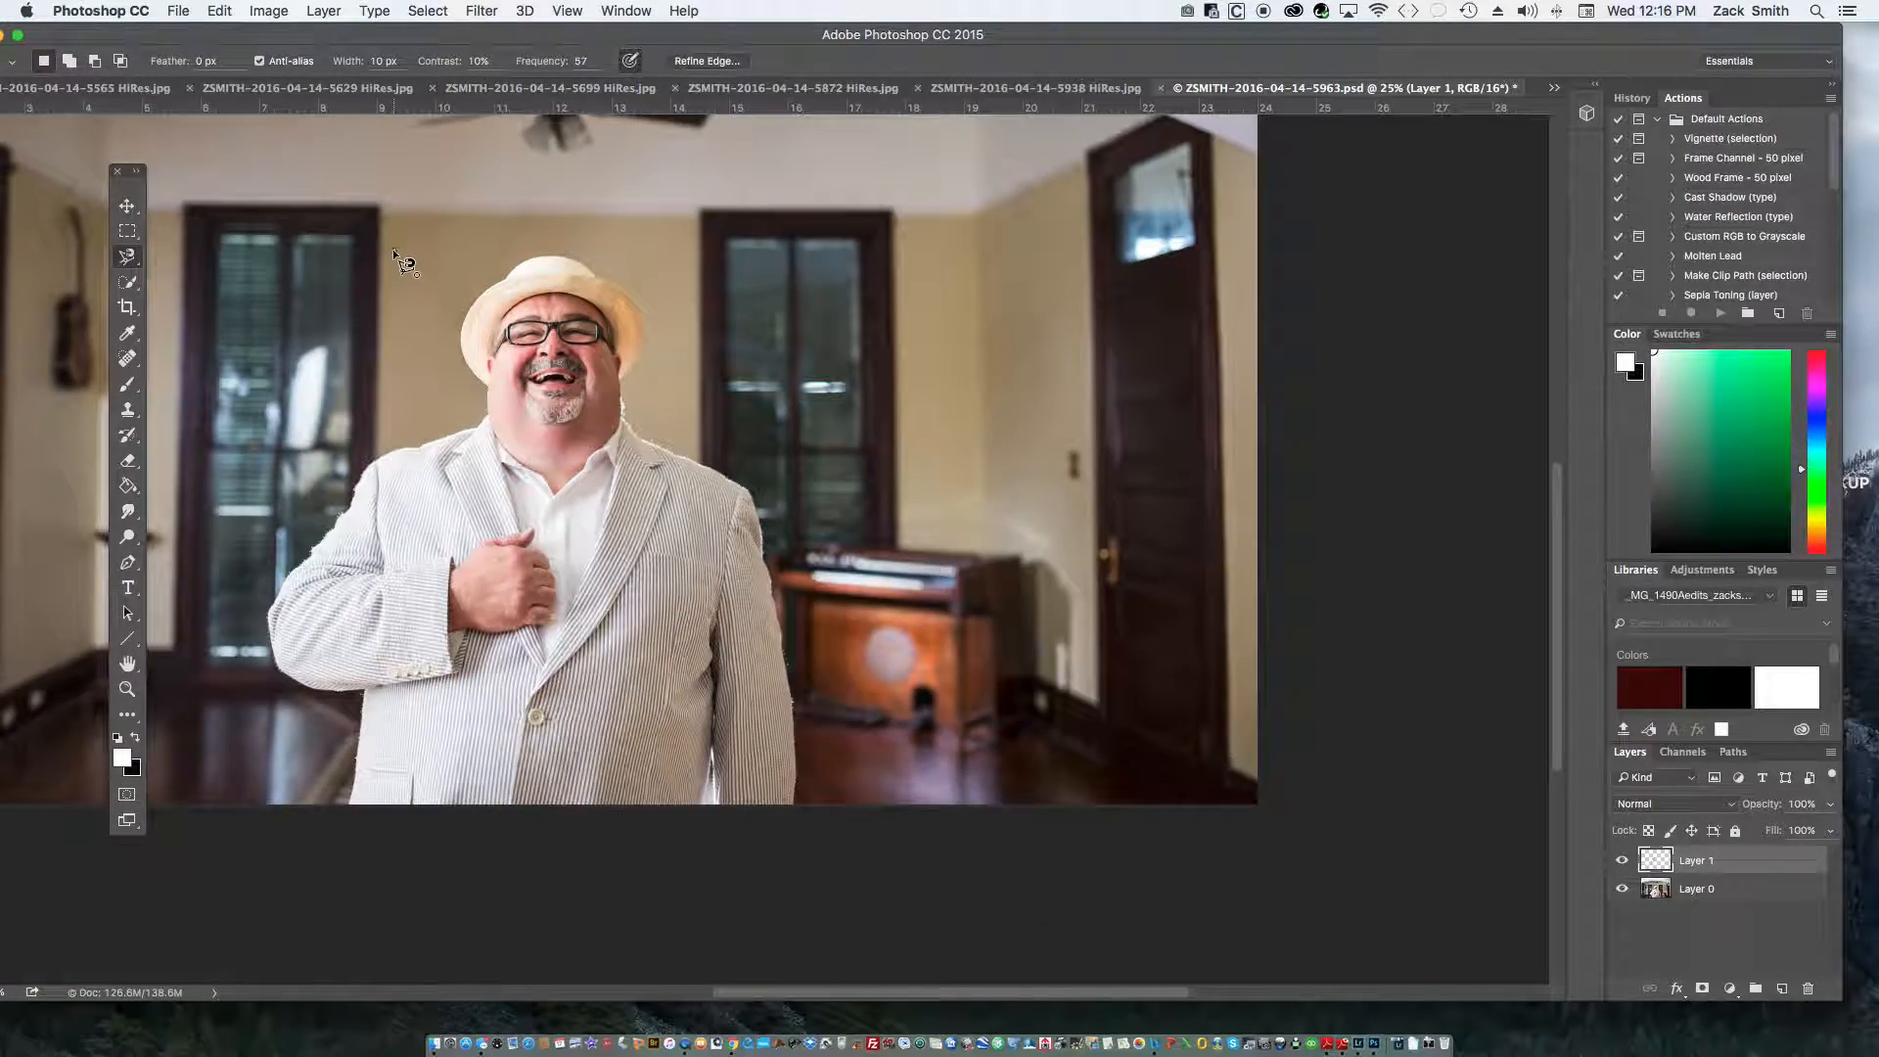
scroll(391, 248, "up", 3)
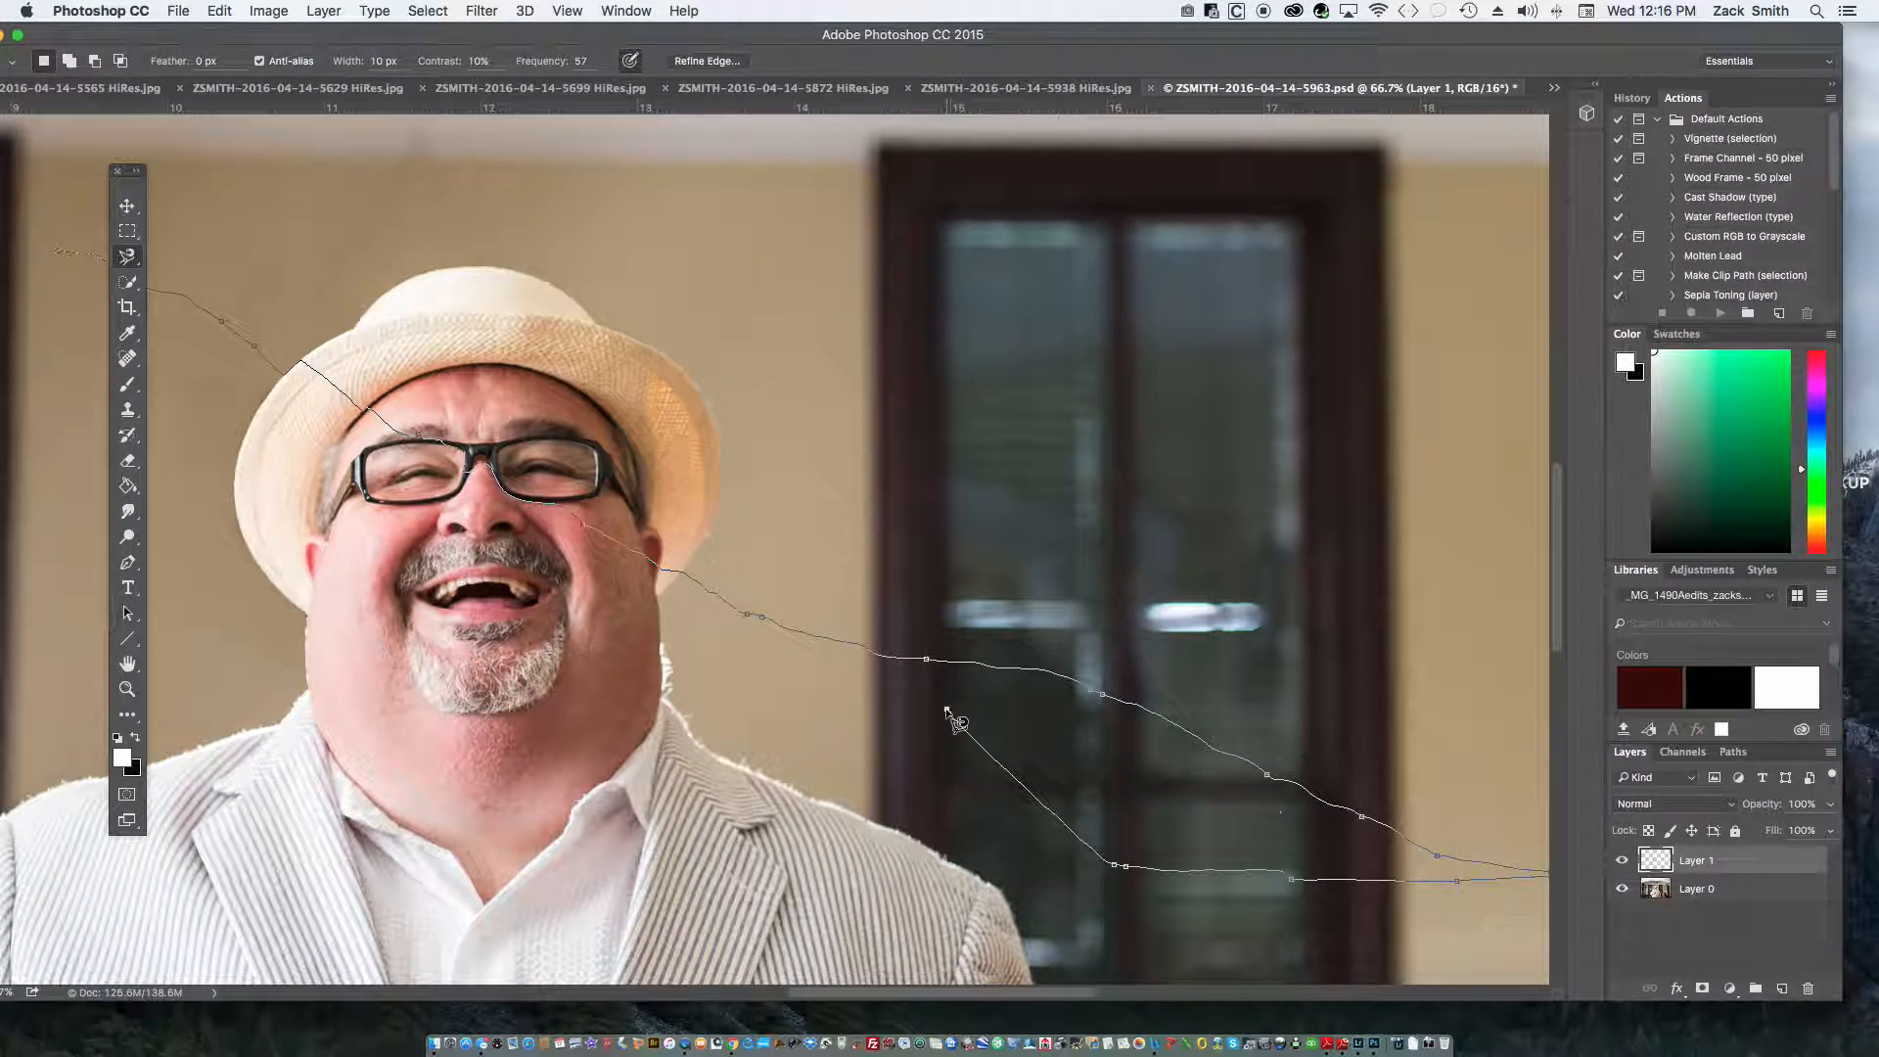
double_click(947, 708)
key("super+d")
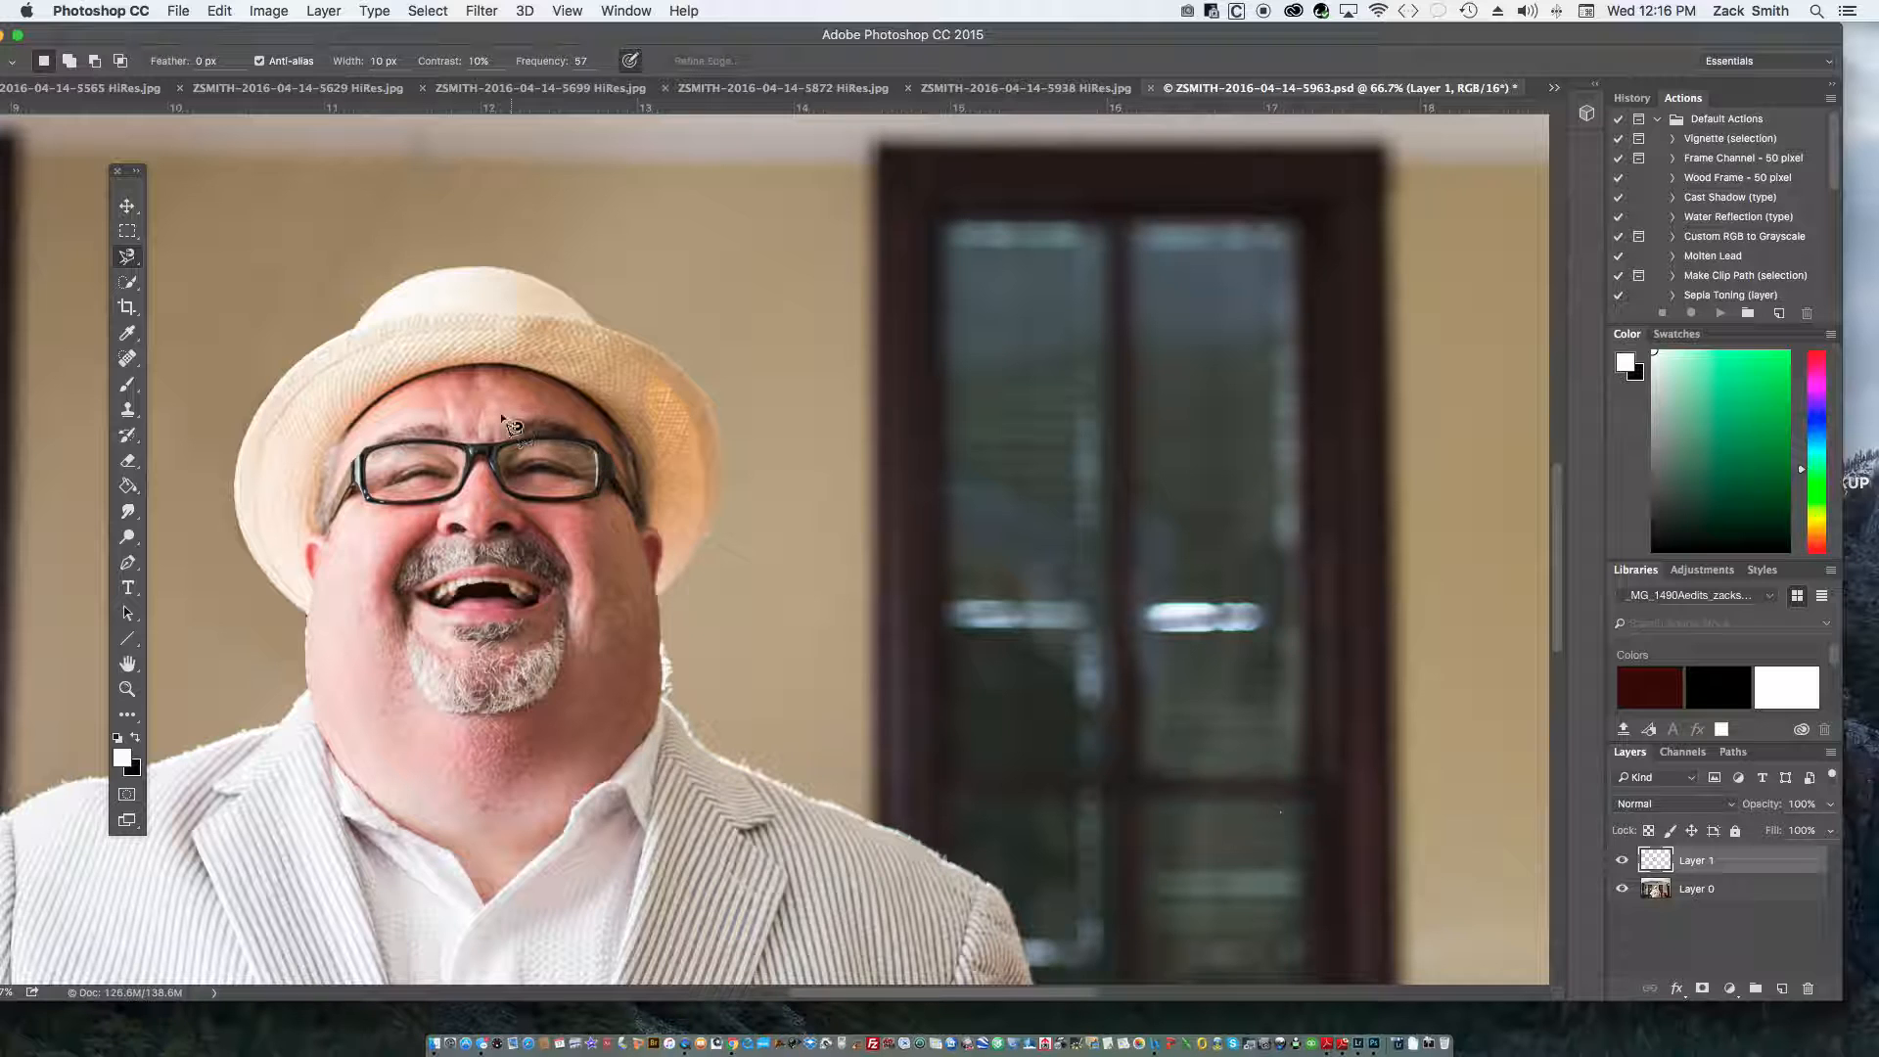
- Activate the Move tool and reposition the Photoshop window so its whole left edge is on screen
left_click(126, 207)
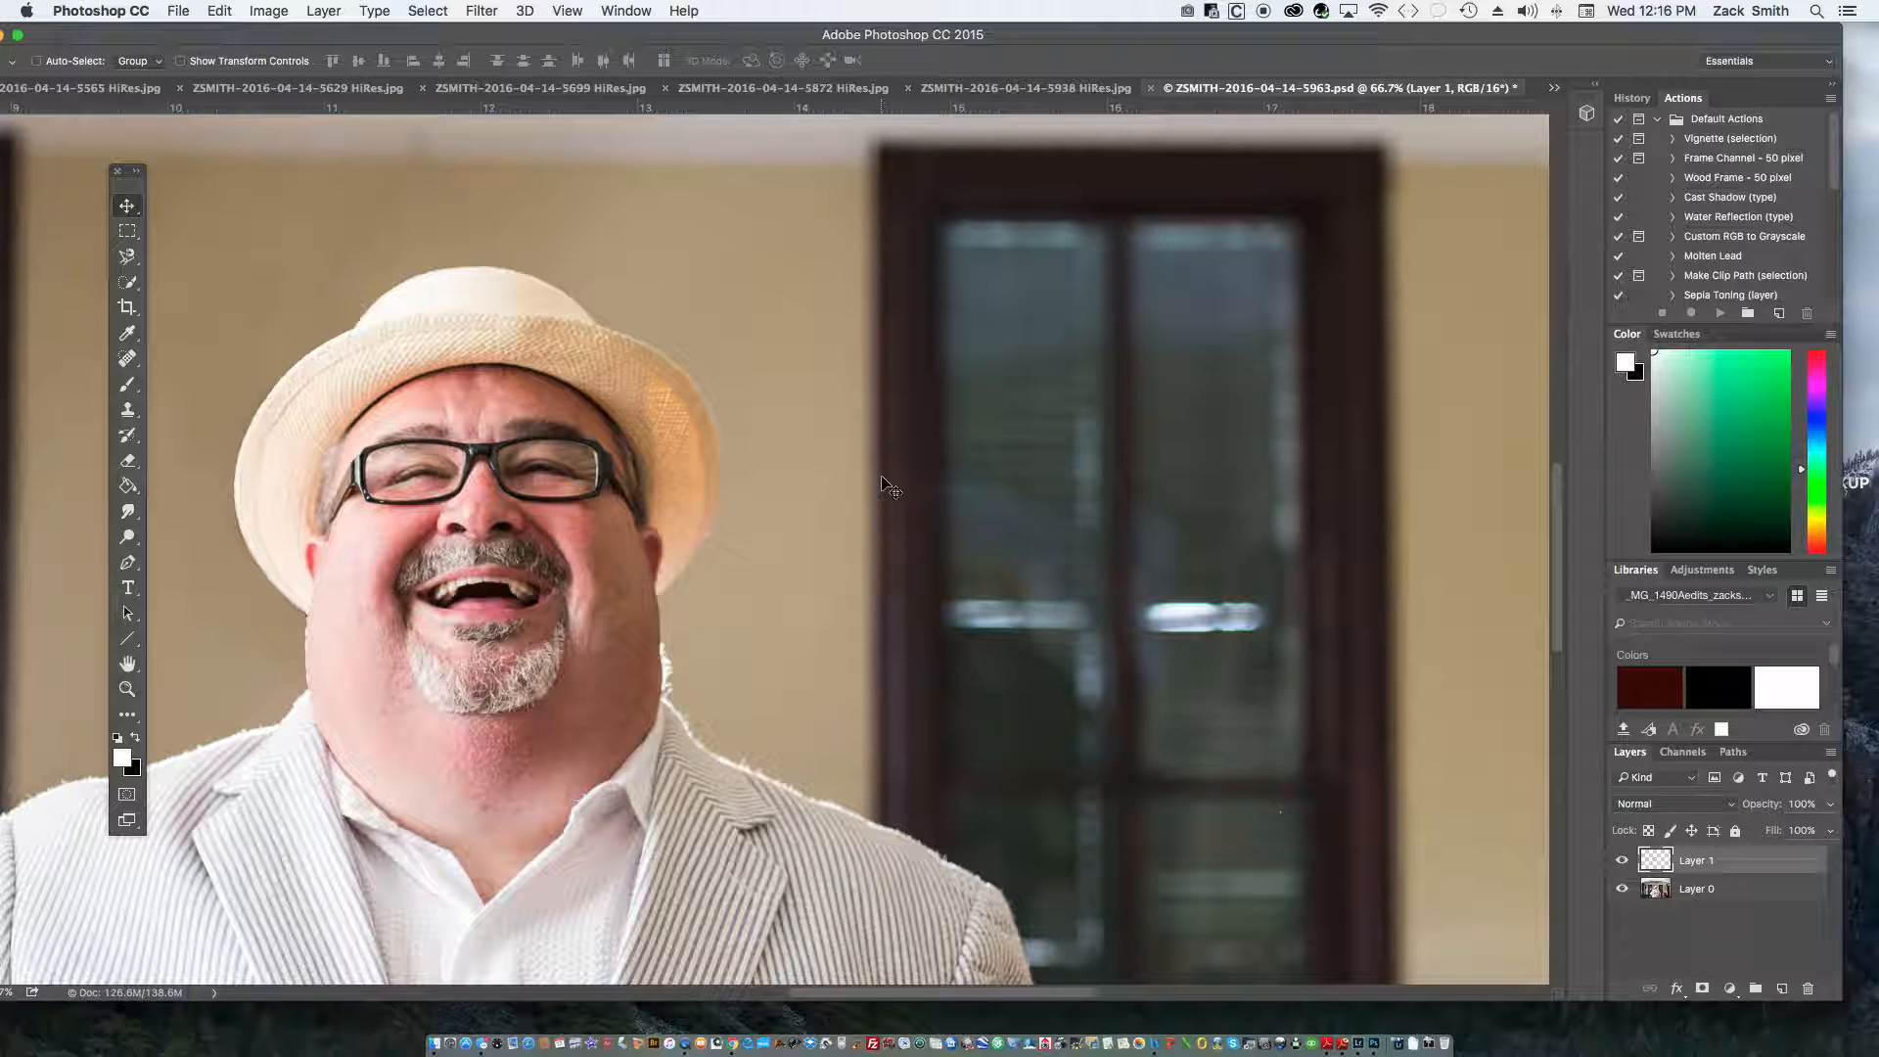
scroll(888, 486, "left", 5)
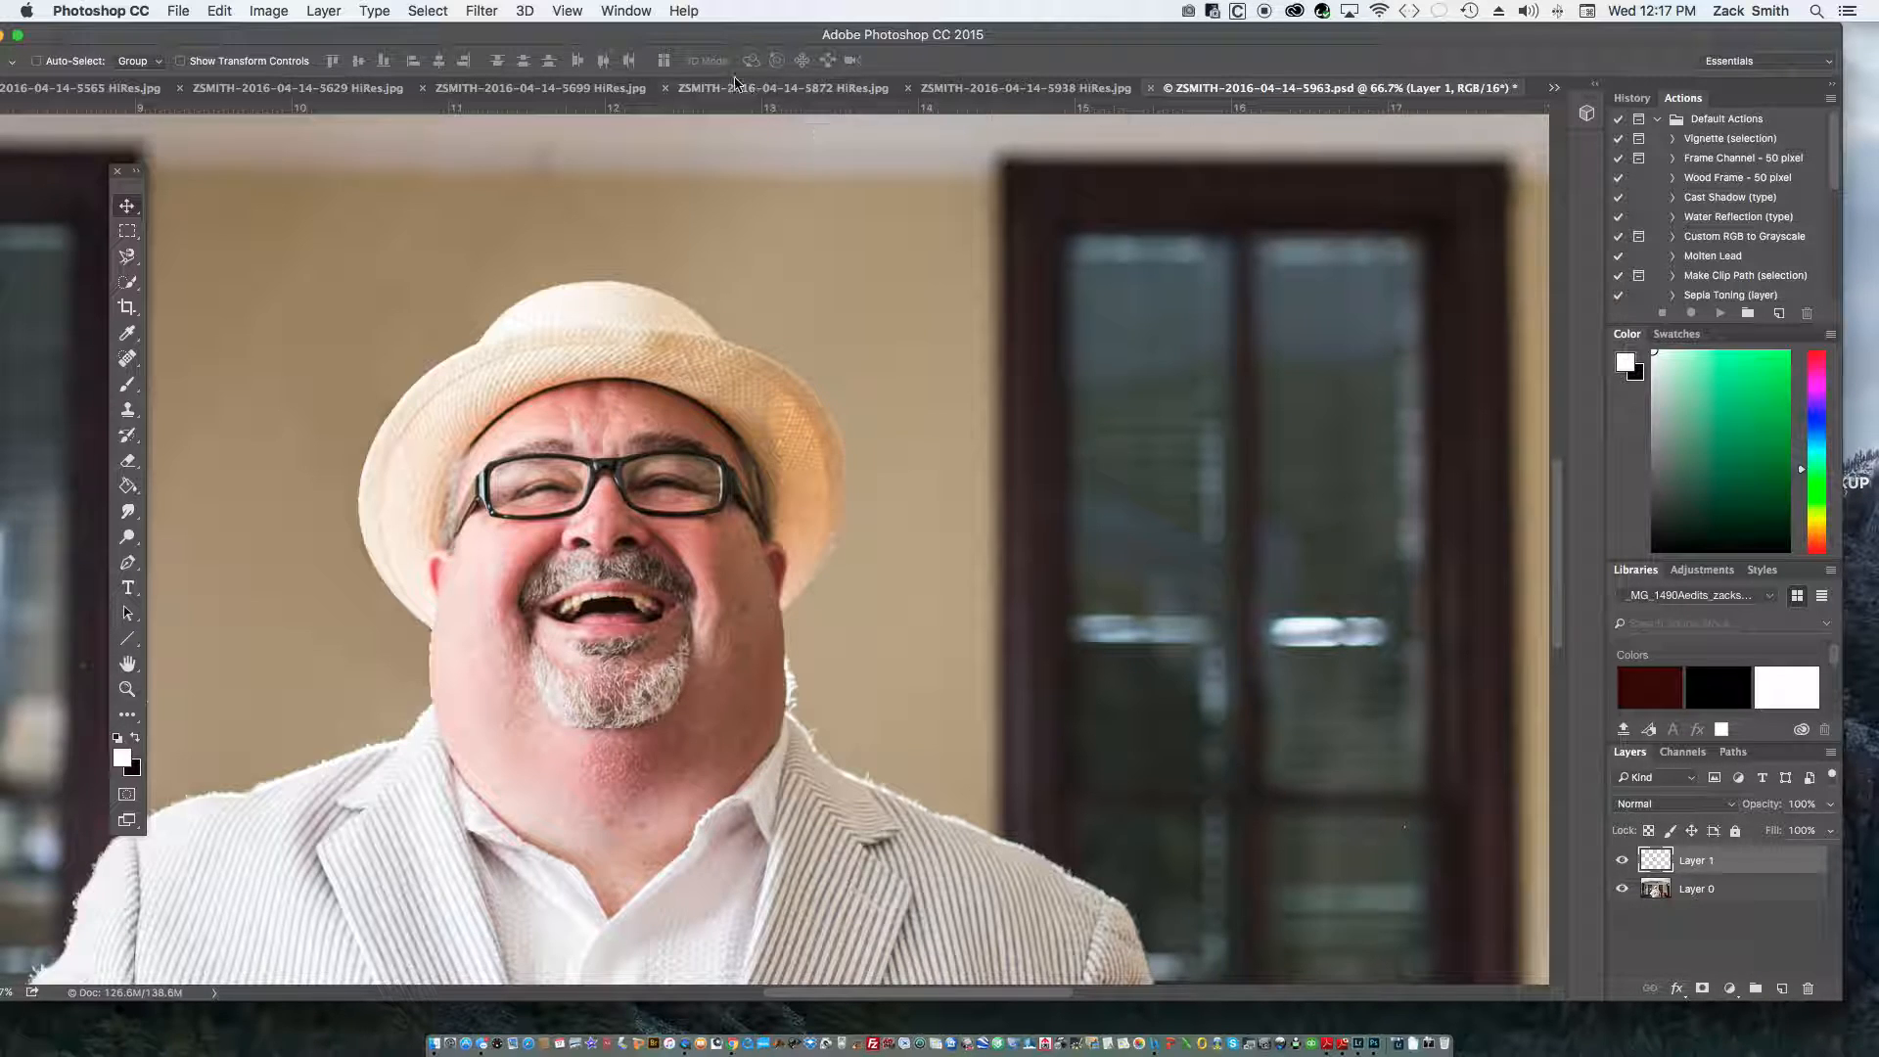
left_click_drag(699, 34, 751, 32)
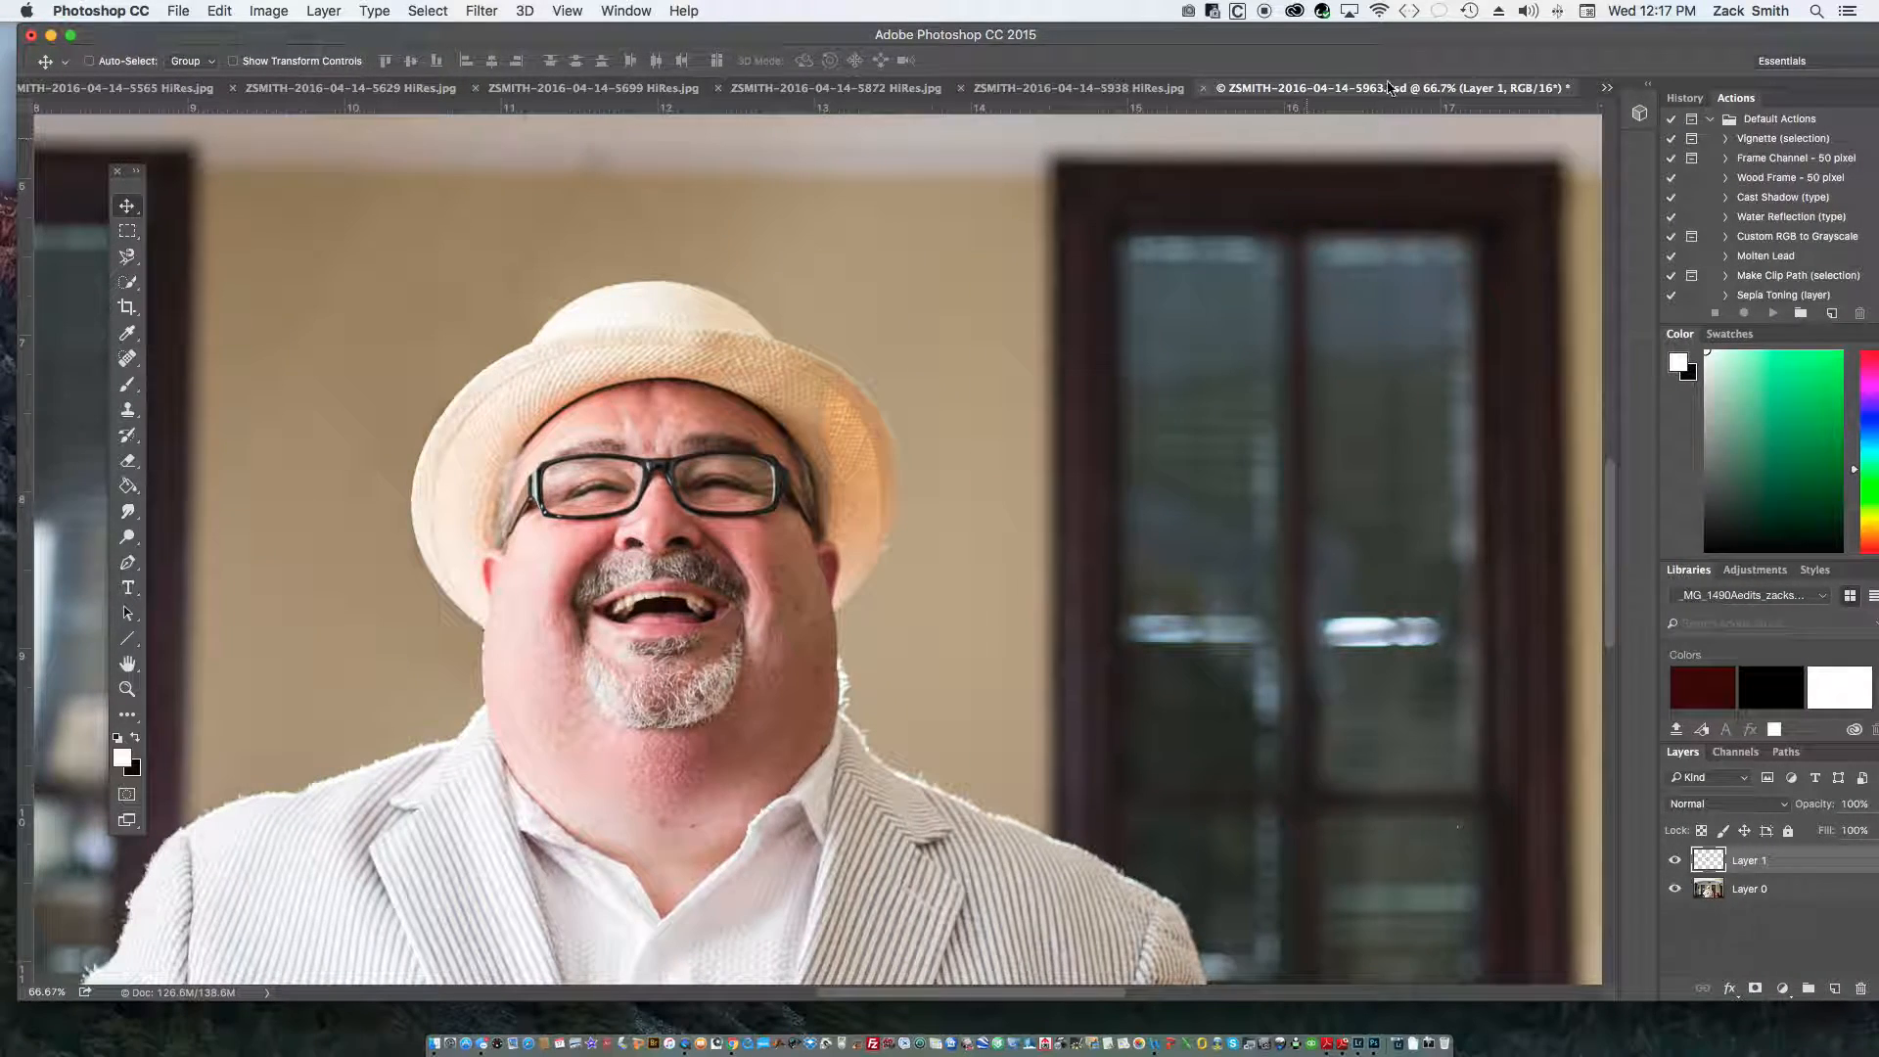
left_click_drag(1080, 39, 1217, 7)
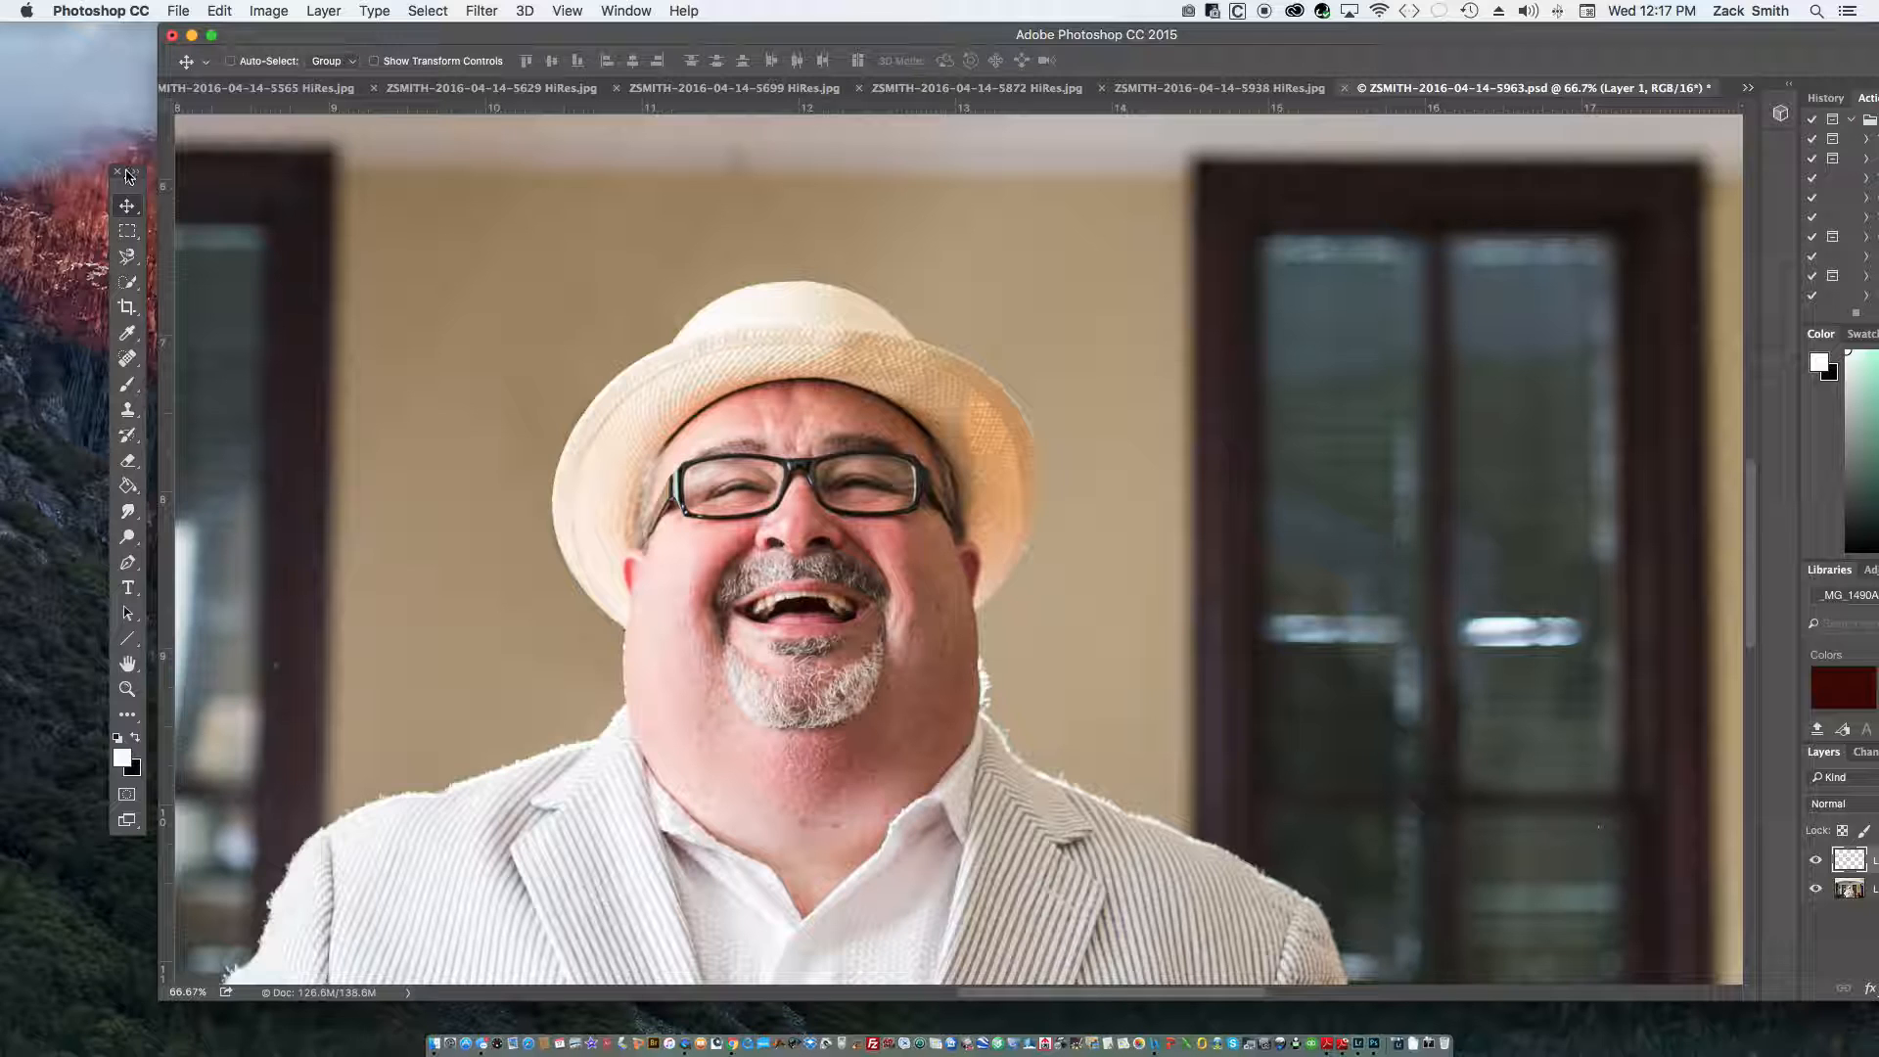
left_click_drag(364, 37, 245, 26)
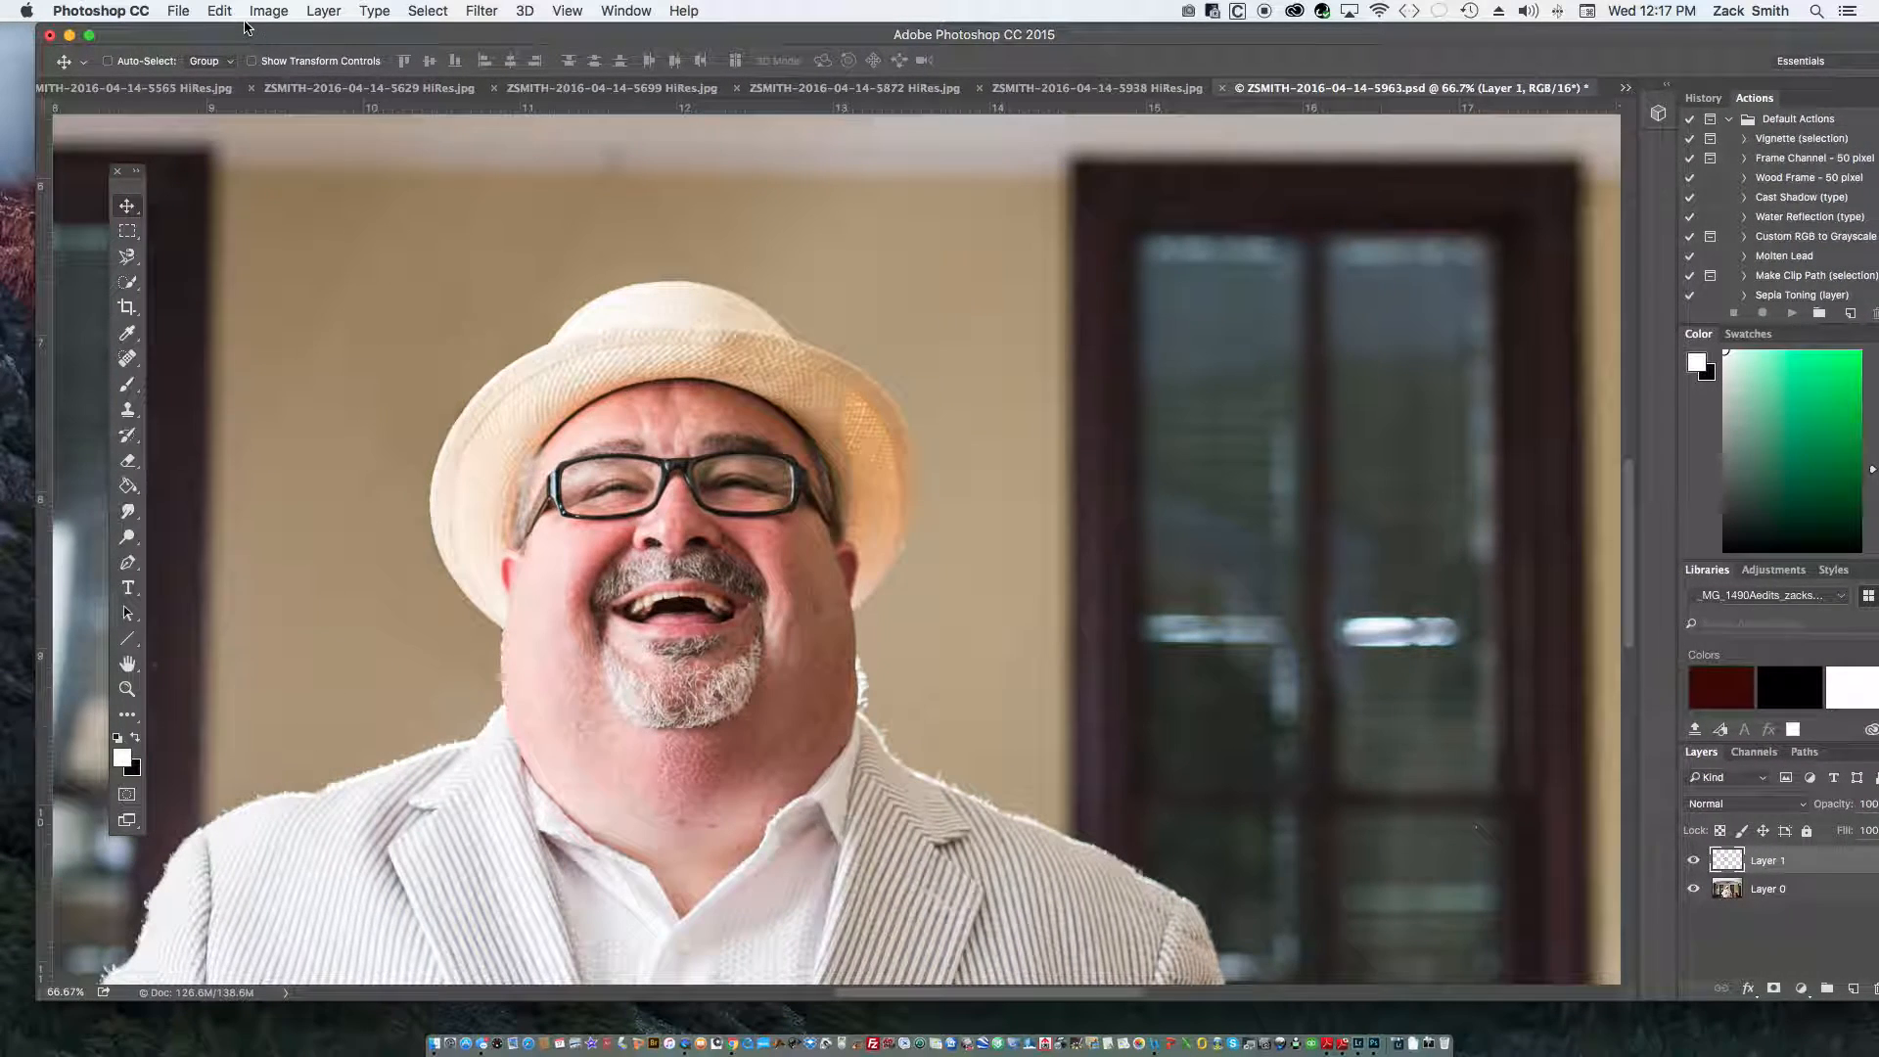
- Heal the marks along the ceiling edge above the man's hat with the Spot Healing Brush, enlarging the brush to 100 px
left_click(127, 358)
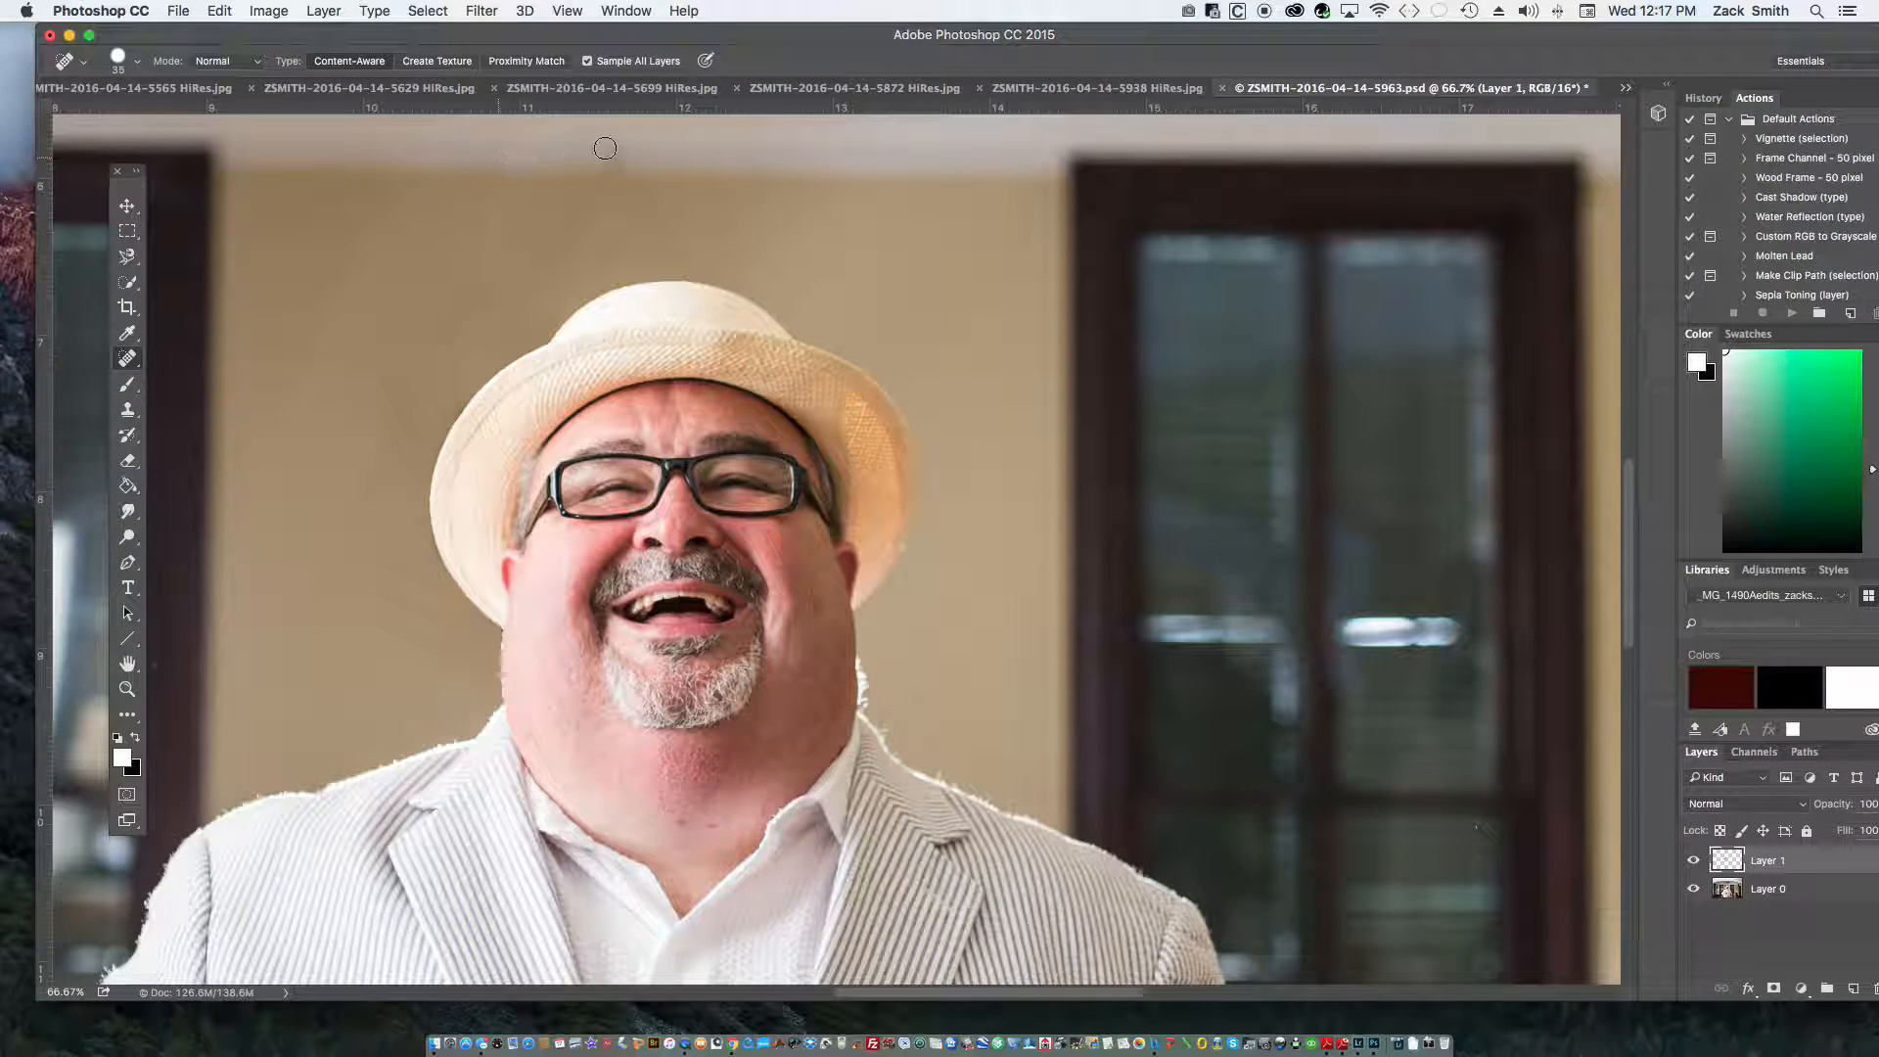
left_click_drag(605, 149, 638, 155)
key("super+minus")
key("super+minus")
key("super+minus")
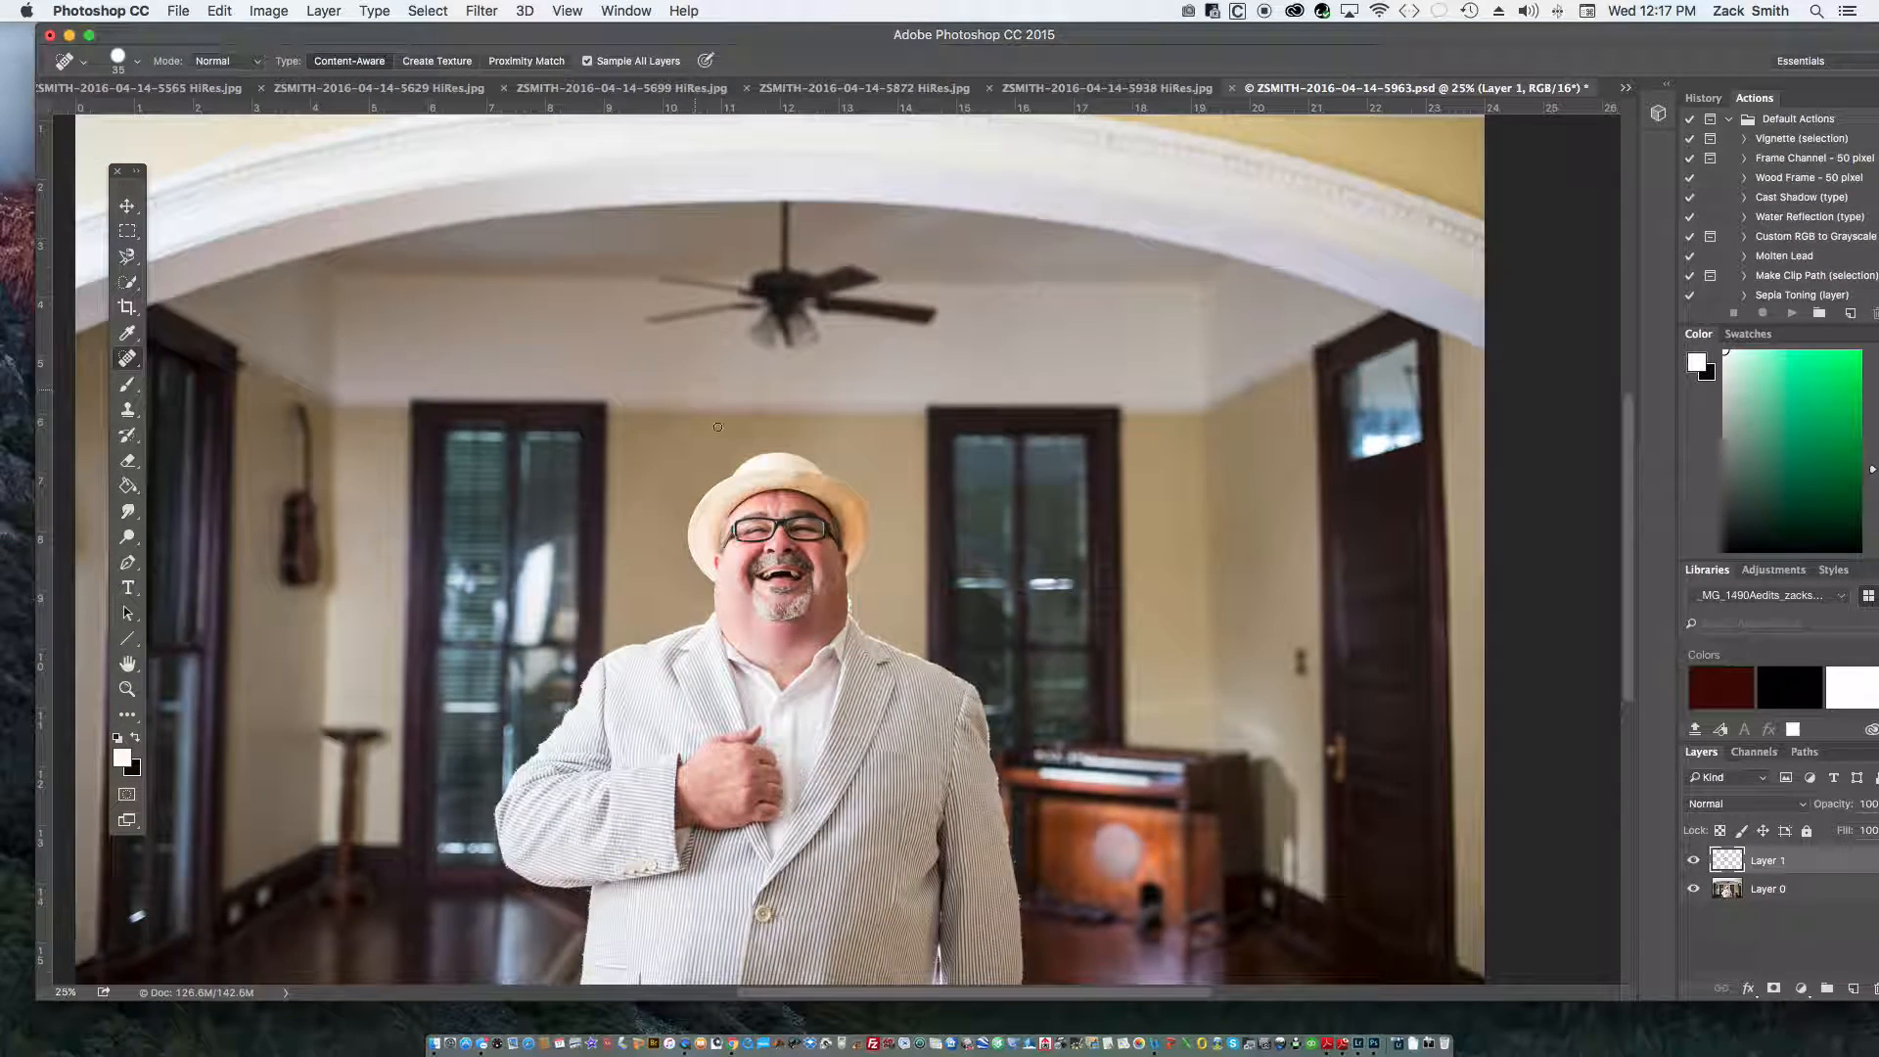
key("bracketright")
key("bracketright")
key("bracketright")
key("bracketright")
key("bracketright")
key("bracketright")
key("bracketright")
left_click_drag(731, 446, 753, 404)
- Try to heal away the small fixture on the wall beside the door, and undo the stroke
left_click_drag(1297, 650, 1303, 691)
key("super+z")
key("super+minus")
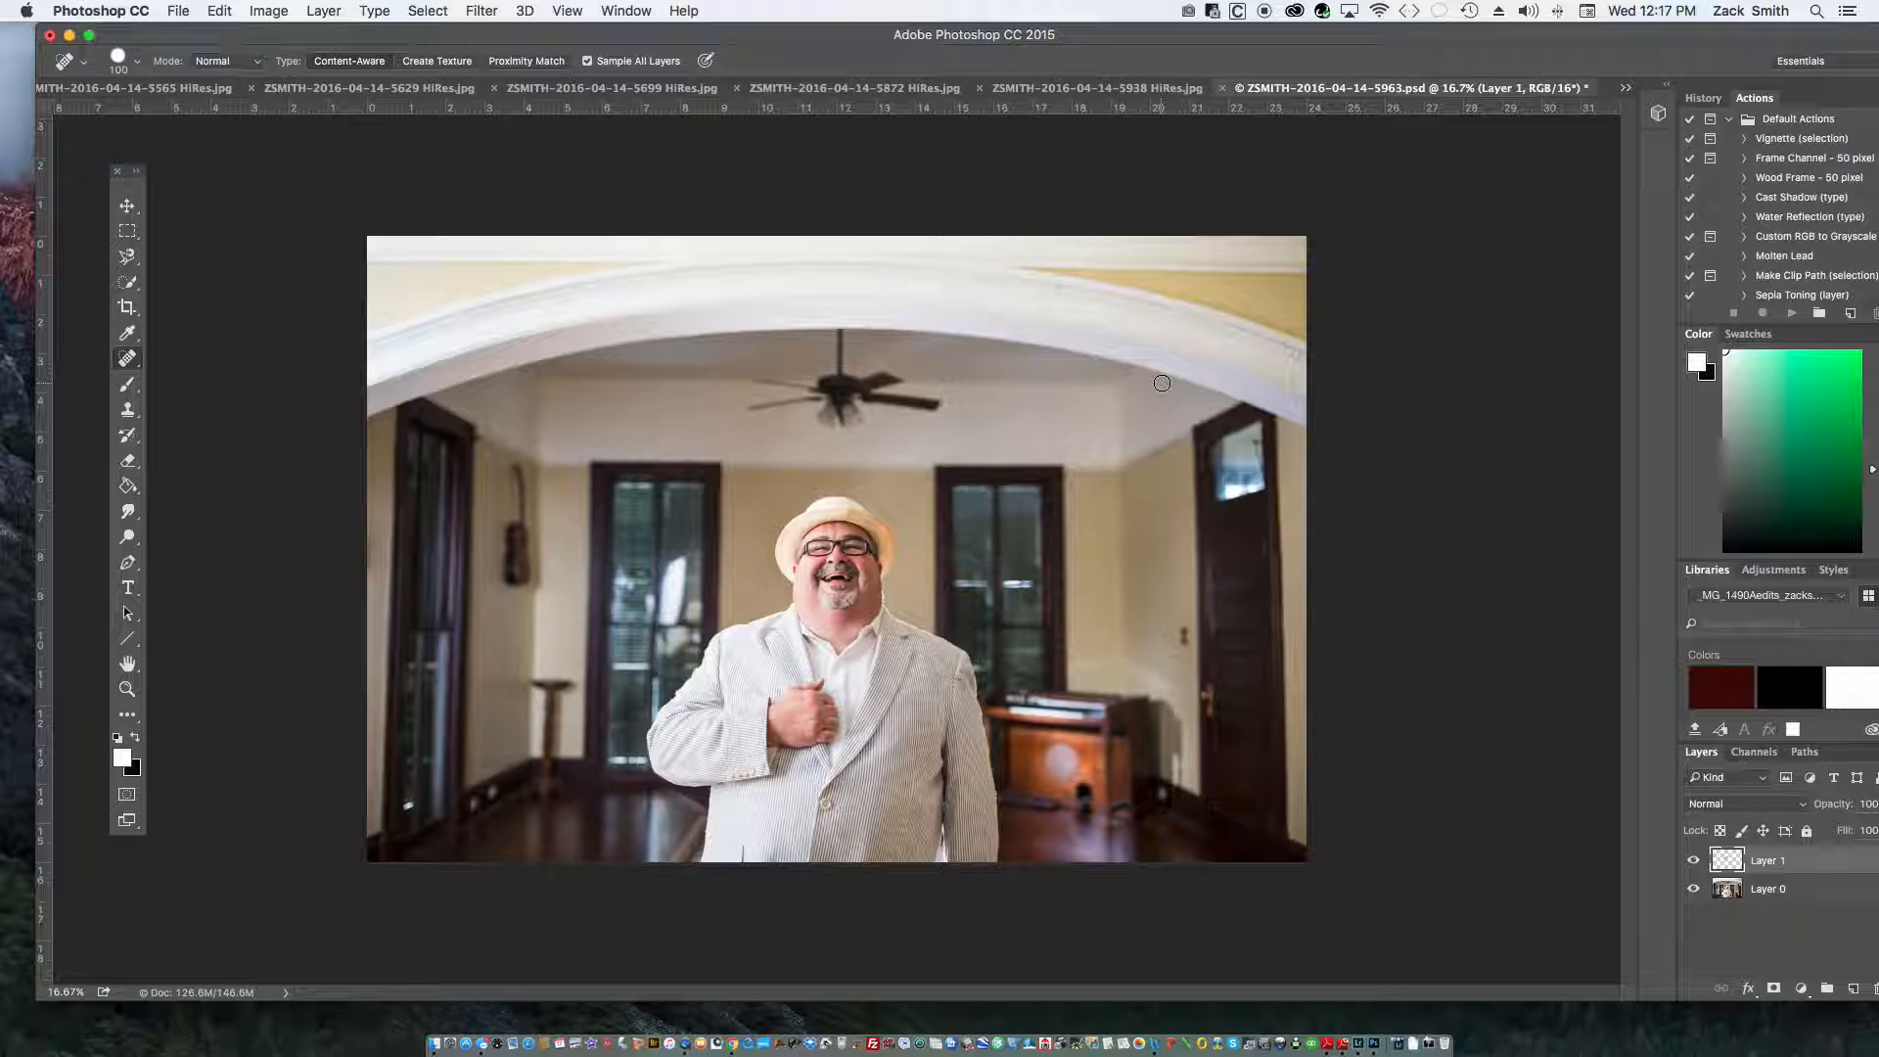
key("super+plus")
key("super+plus")
key("super+plus")
key("super+plus")
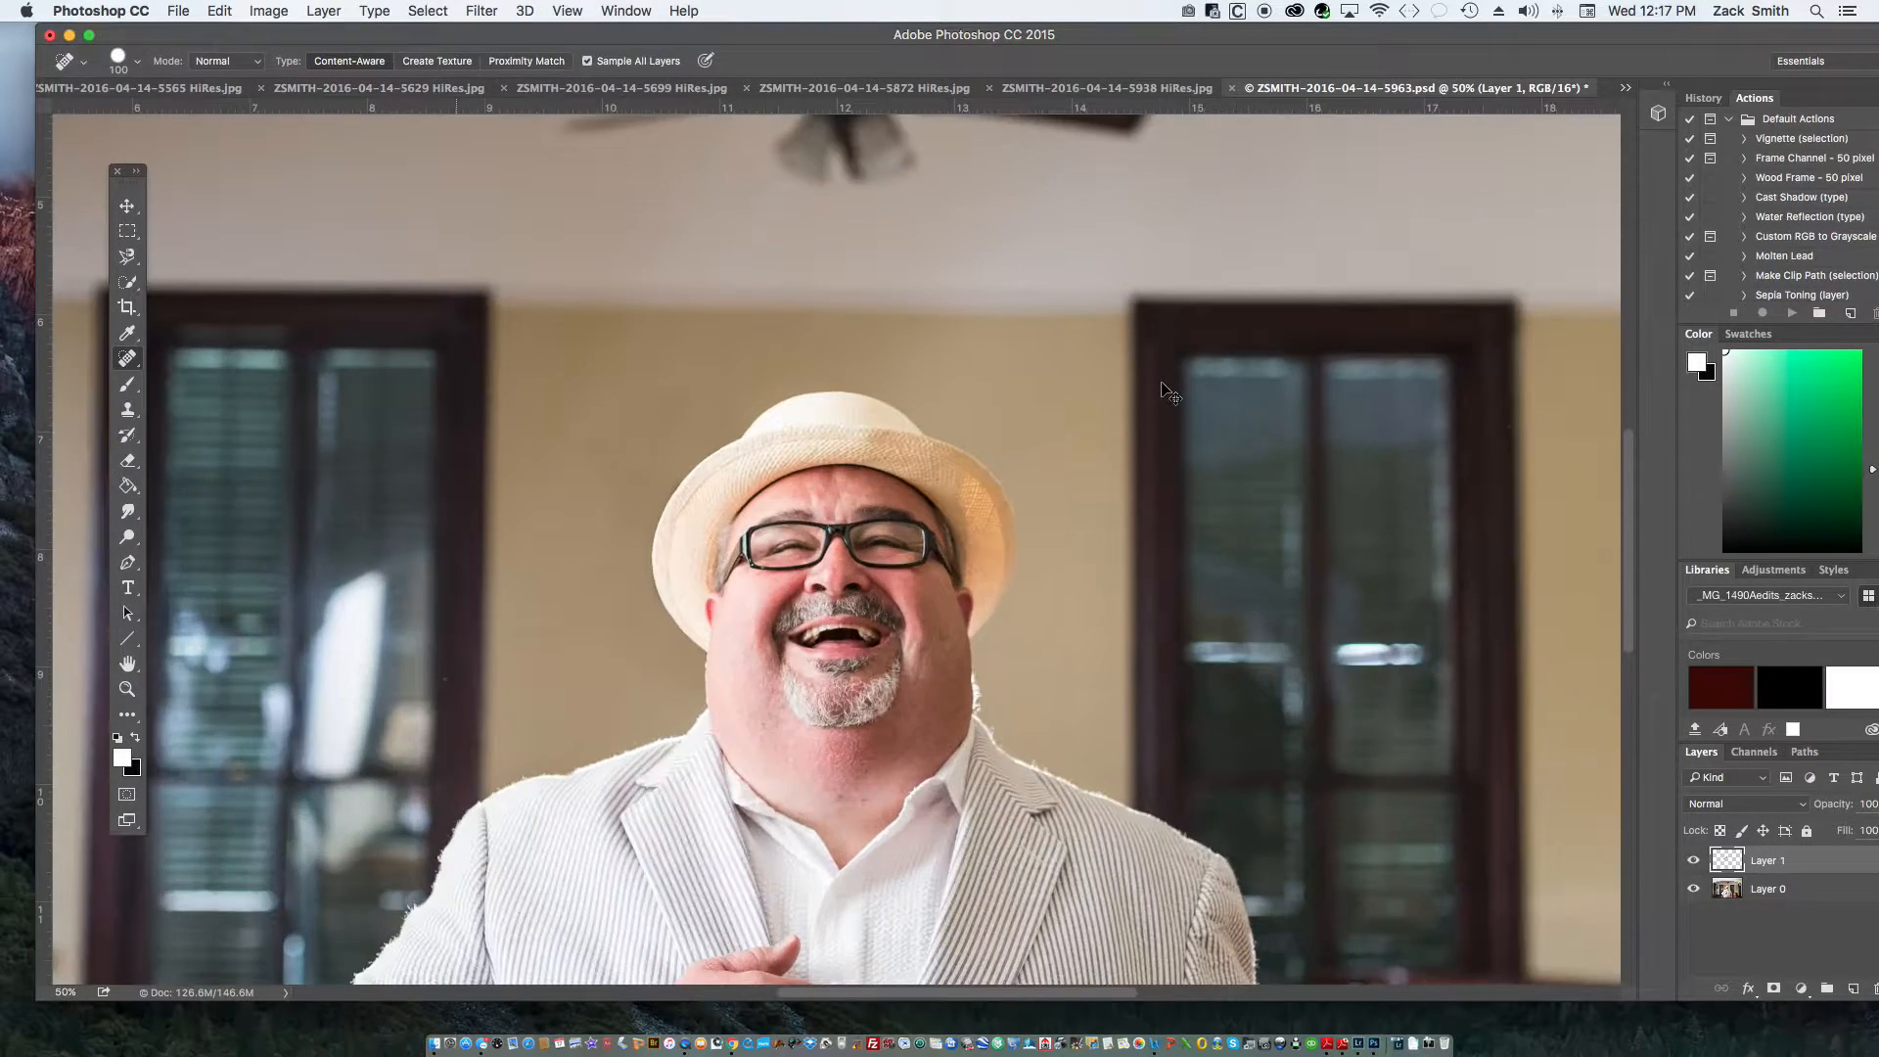
scroll(945, 510, "left", 5)
scroll(944, 511, "down", 2)
key("bracketleft")
key("bracketleft")
key("bracketleft")
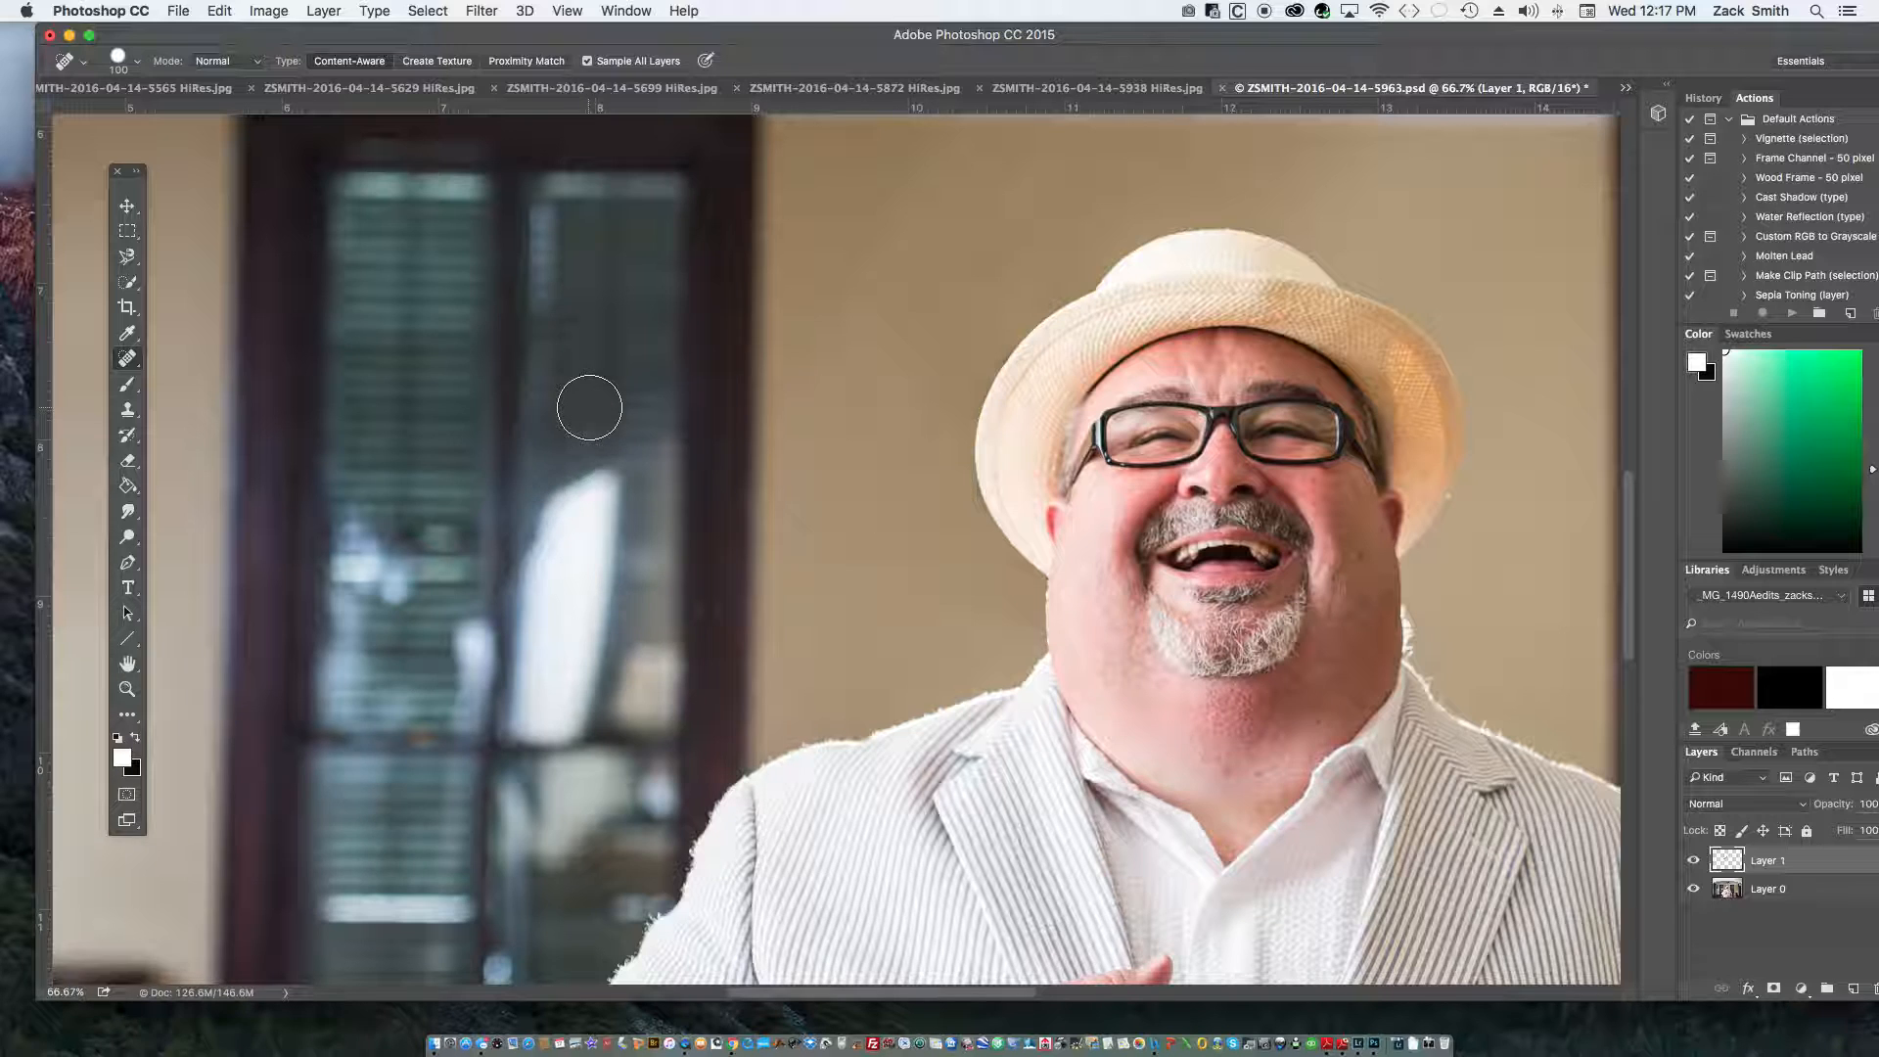
key("bracketright")
key("bracketright")
key("bracketright")
key("bracketright")
key("bracketright")
key("bracketright")
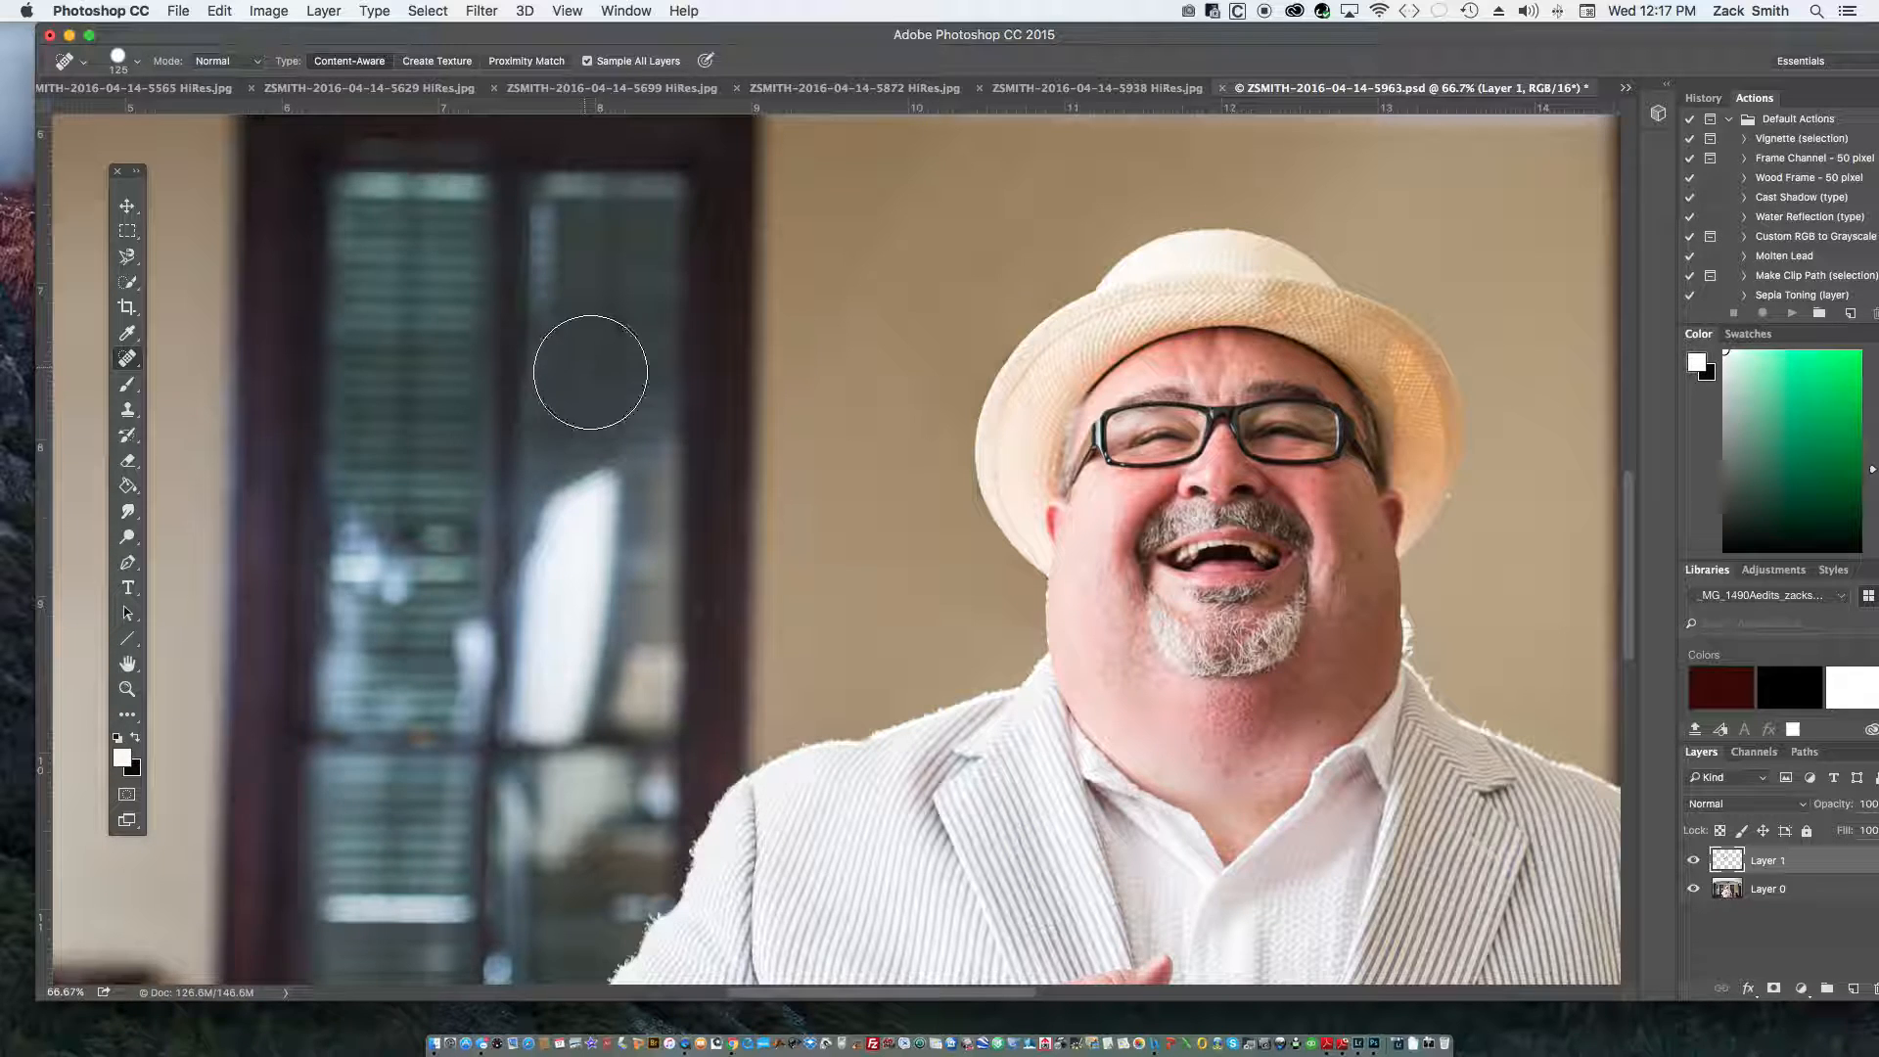
left_click(599, 369, "alt")
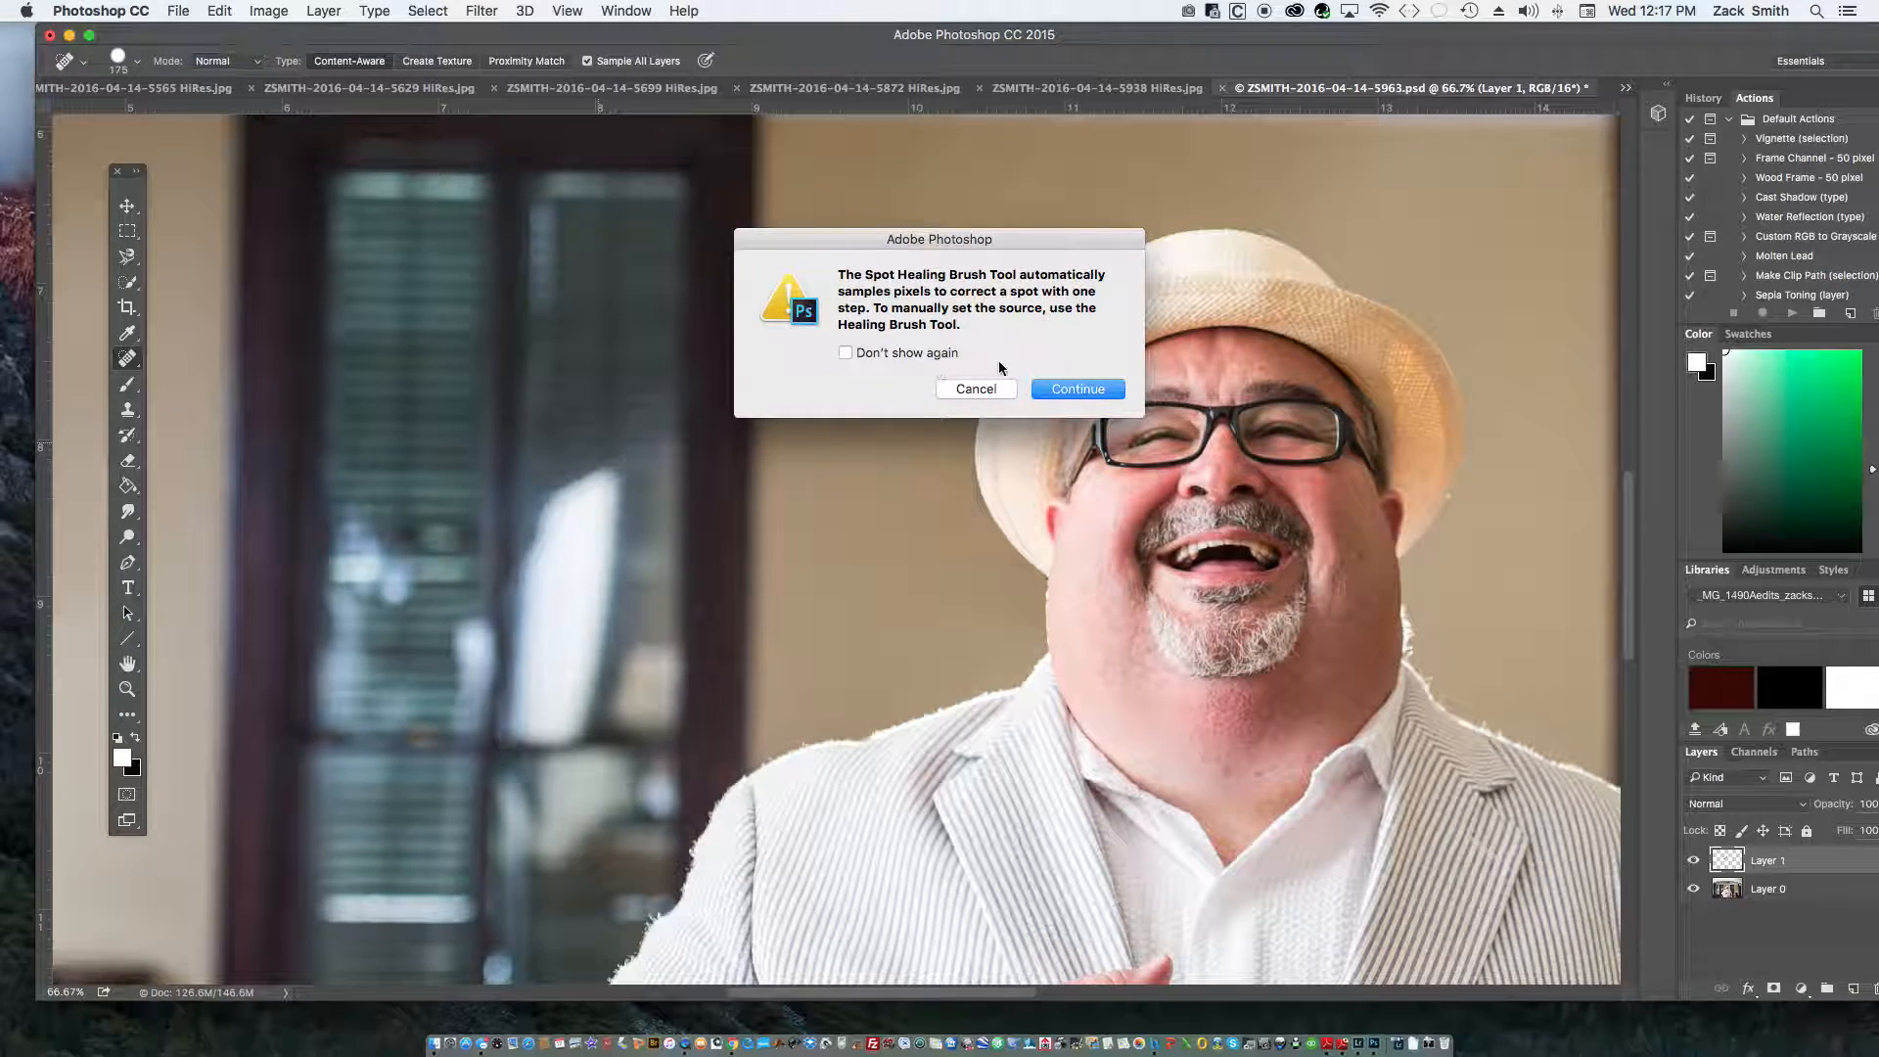
left_click(969, 389)
- Clone dark glass over the upper part of the bright reflection in the window beside the man with the Clone Stamp at 200 px
left_click(127, 409)
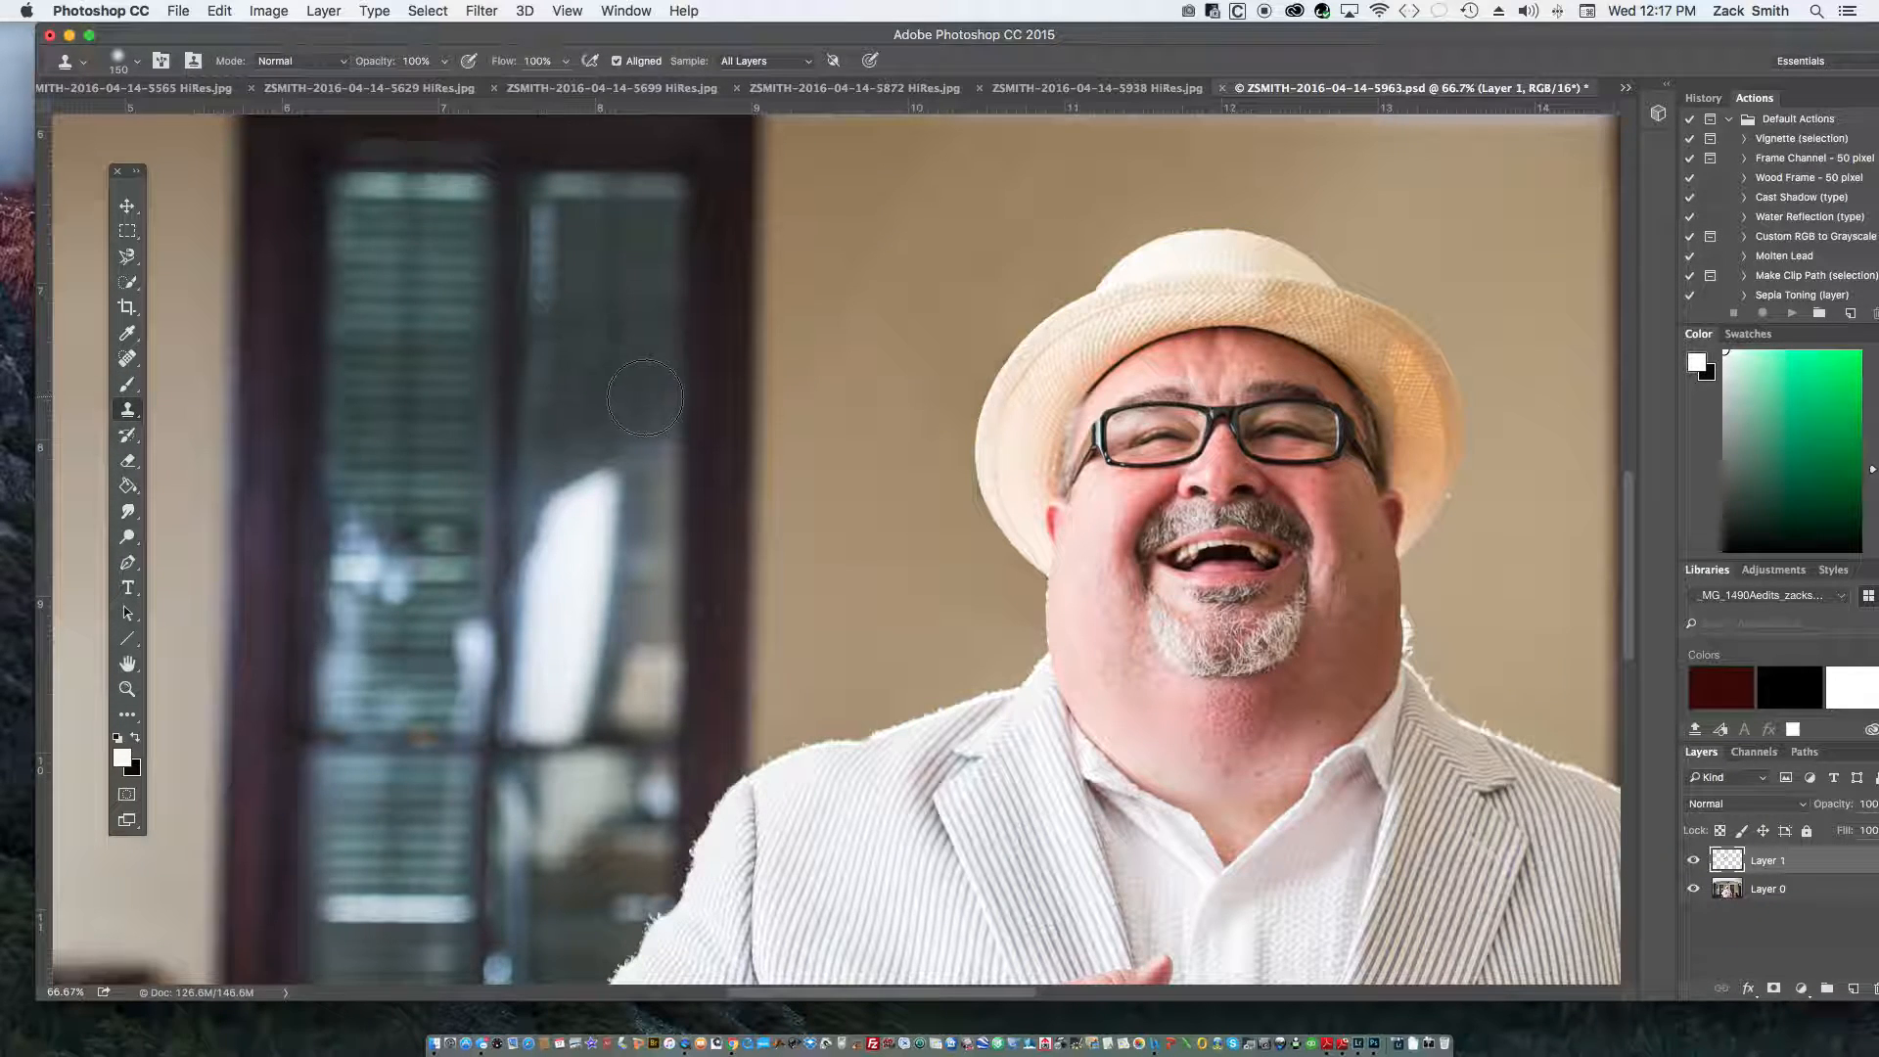
left_click(596, 399, "alt")
key("bracketright")
key("bracketright")
left_click_drag(599, 434, 624, 684)
- Resample the dark glass and clone it over the lower middle of the bright window reflection
left_click(607, 449, "alt")
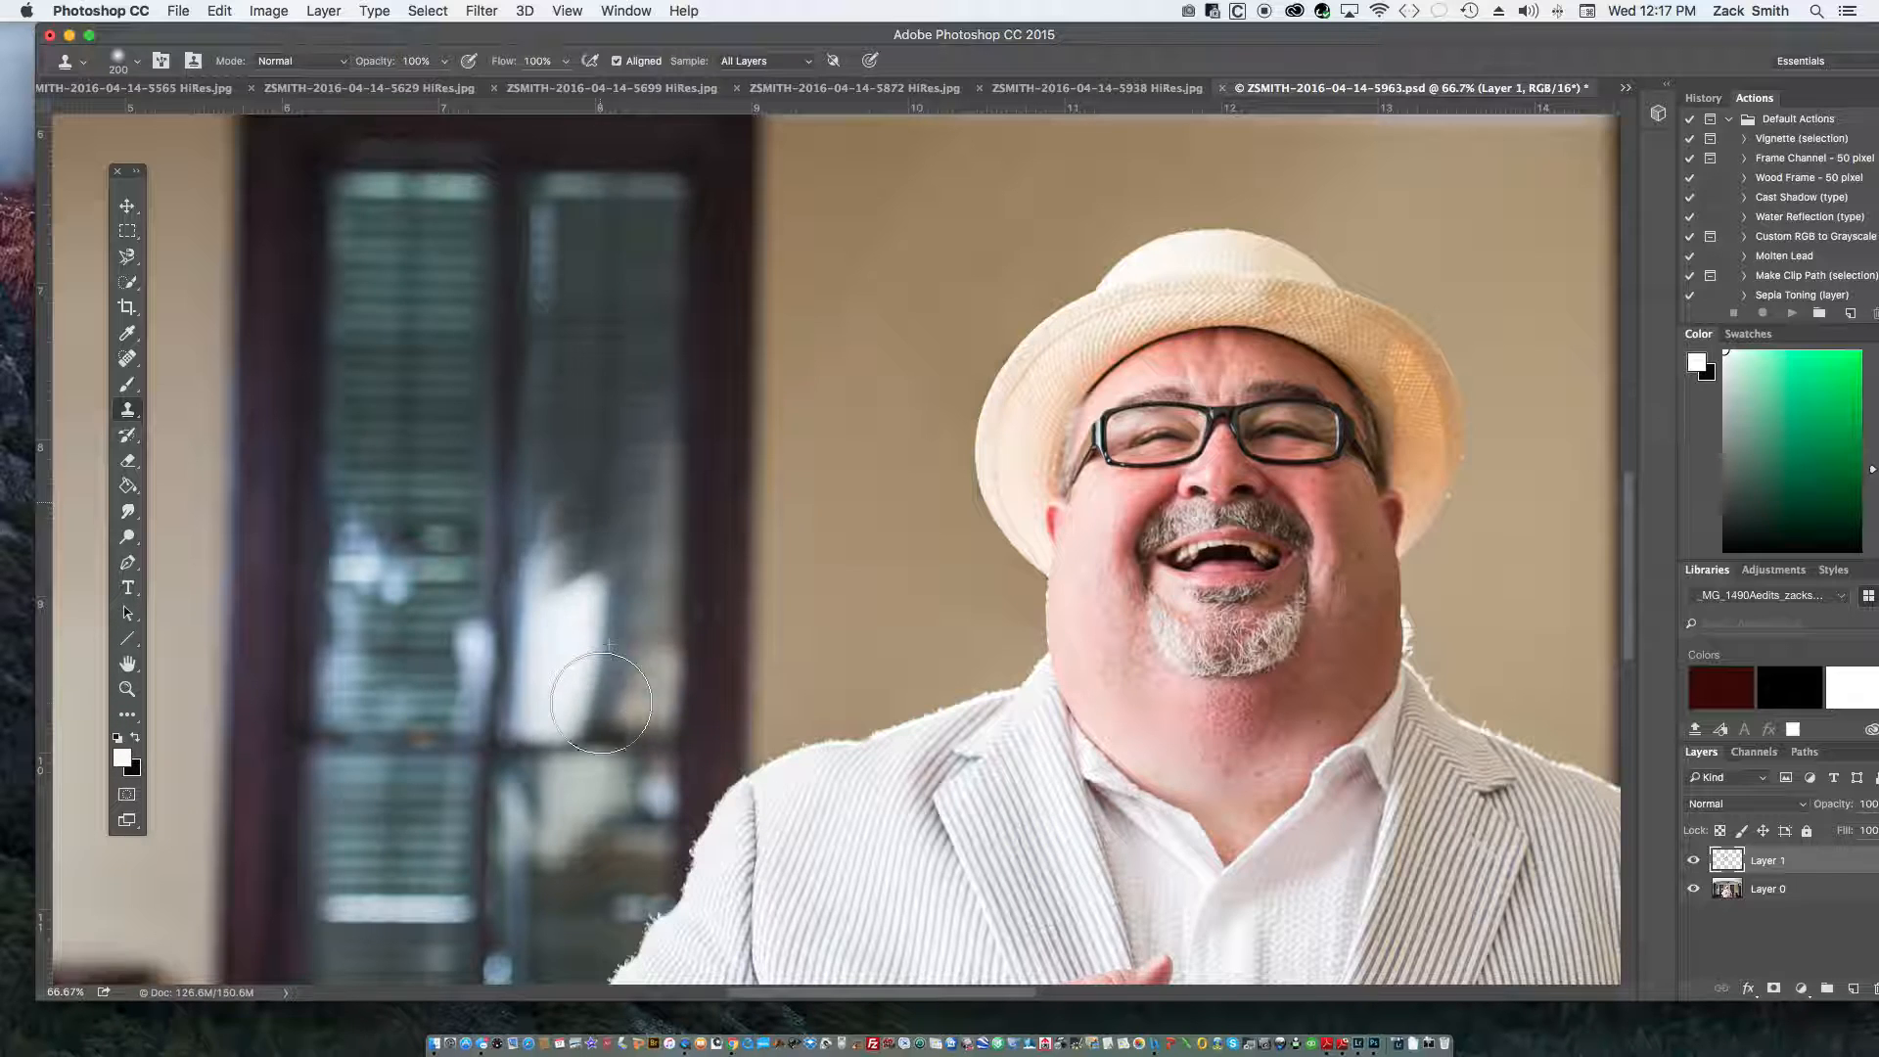
left_click(603, 507, "alt")
left_click_drag(599, 584, 593, 690)
left_click(605, 541, "alt")
mouse_move(605, 559)
left_mouse_down()
mouse_move(600, 662)
mouse_move(596, 600)
mouse_move(544, 612)
mouse_move(545, 672)
left_mouse_up()
- Clone dark glass over the rest of the reflection beside the window's centre bar, undoing and repainting the last stroke
left_click(547, 447, "alt")
left_click(555, 482, "alt")
left_click(551, 507, "alt")
left_click_drag(534, 607, 534, 713)
left_click(540, 637, "alt")
key("super+z")
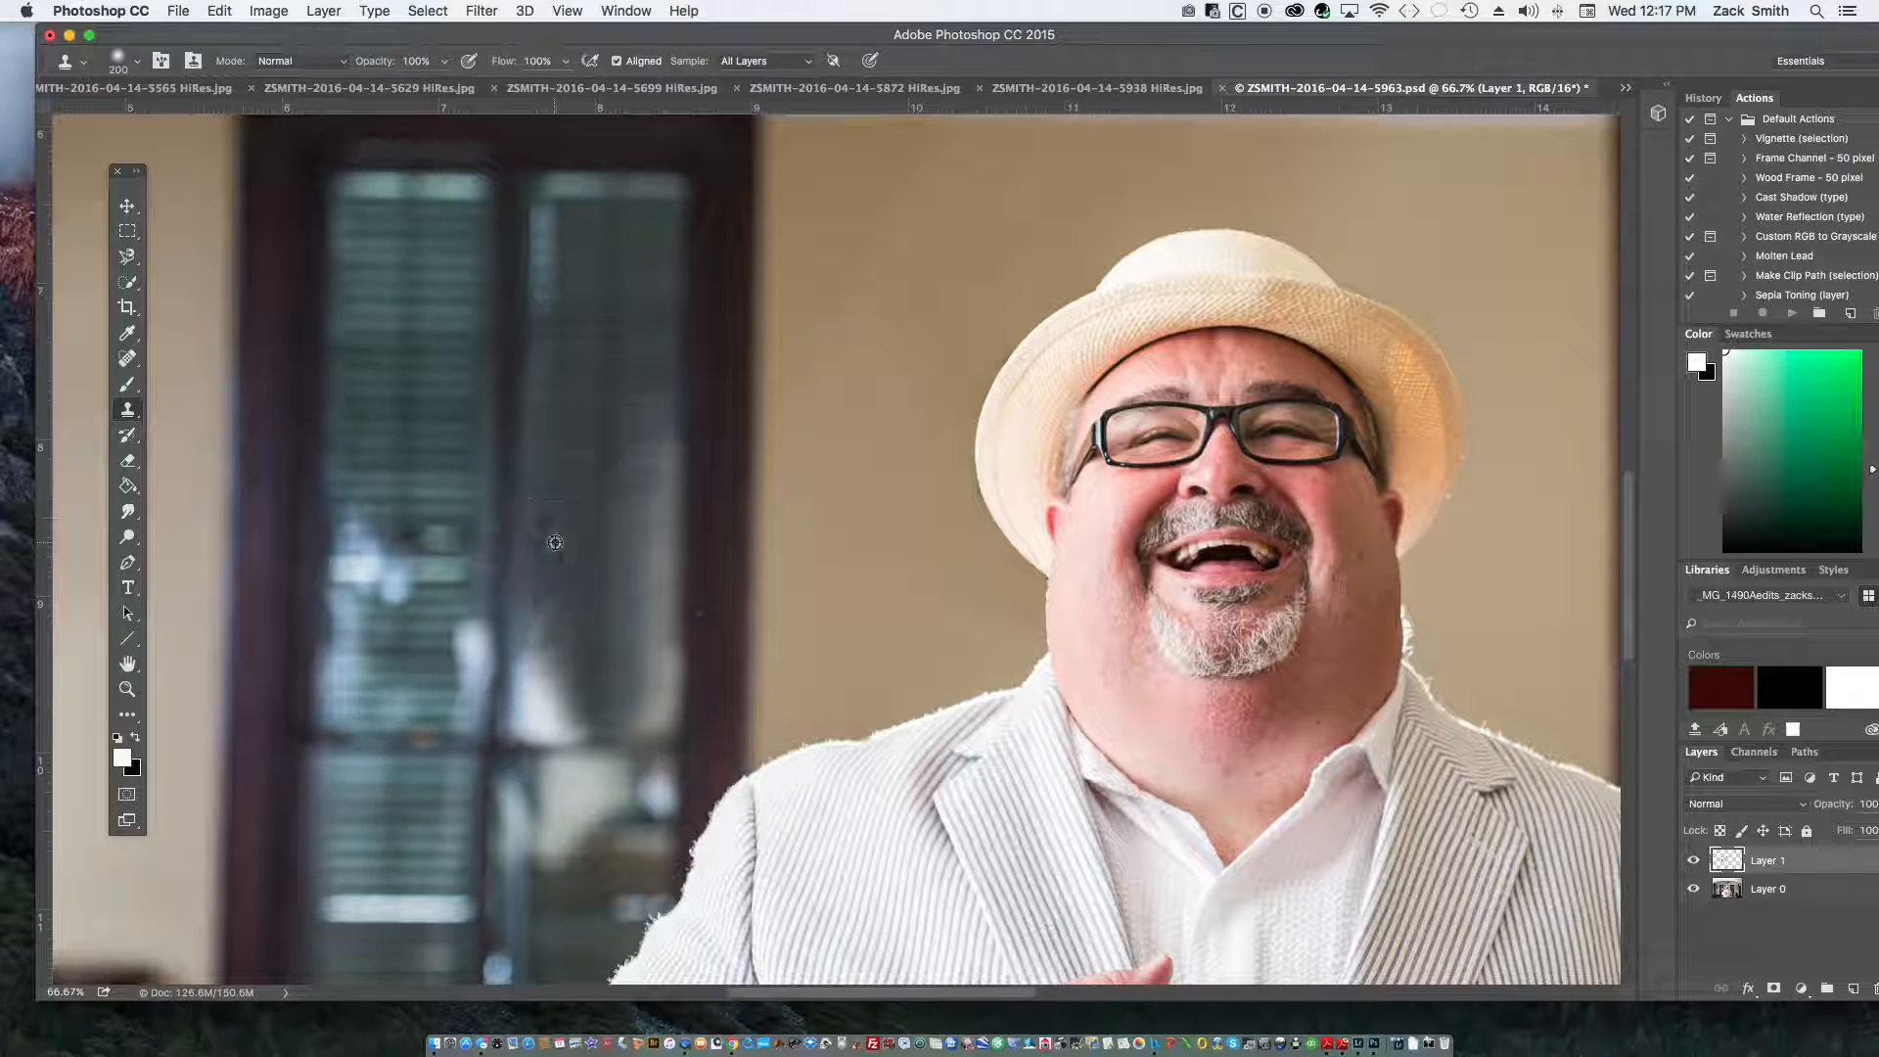
left_click_drag(553, 605, 553, 725)
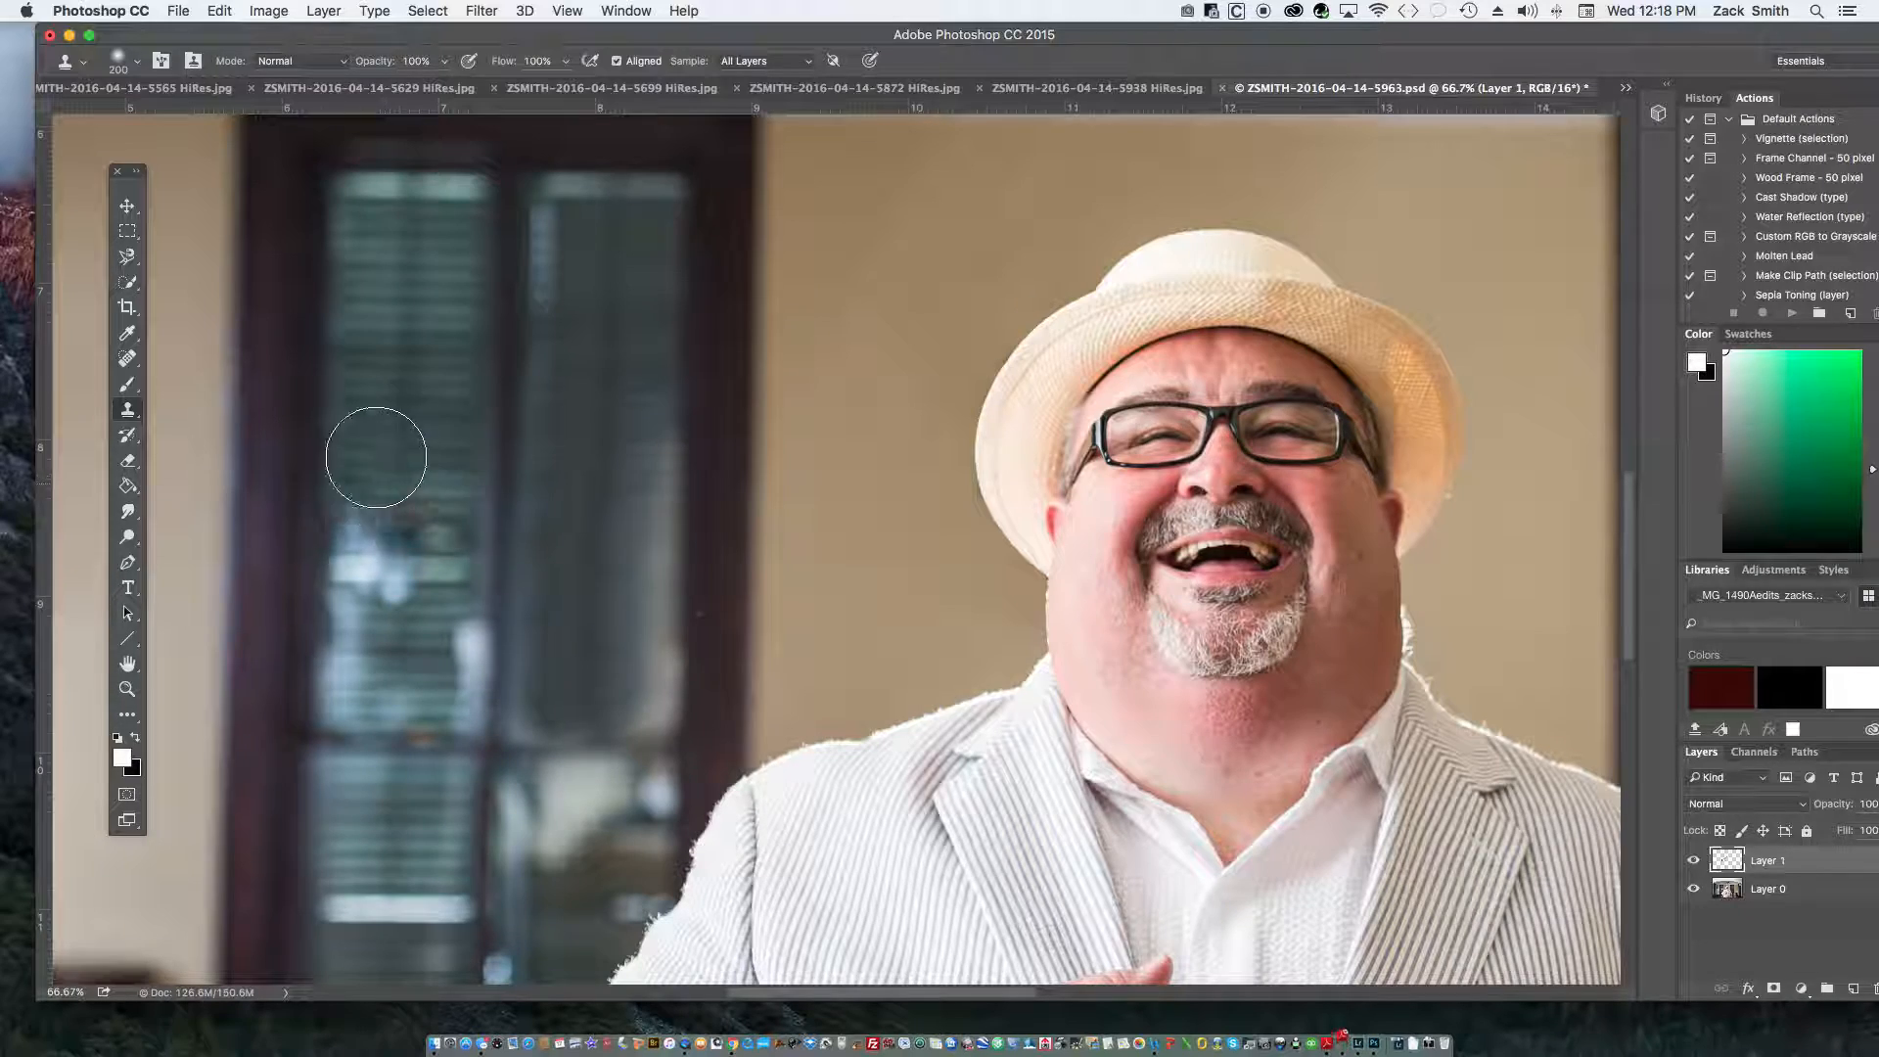
- Start a Save As of the retouched image and set its format to JPEG
key("super+minus")
key("super+minus")
key("super+minus")
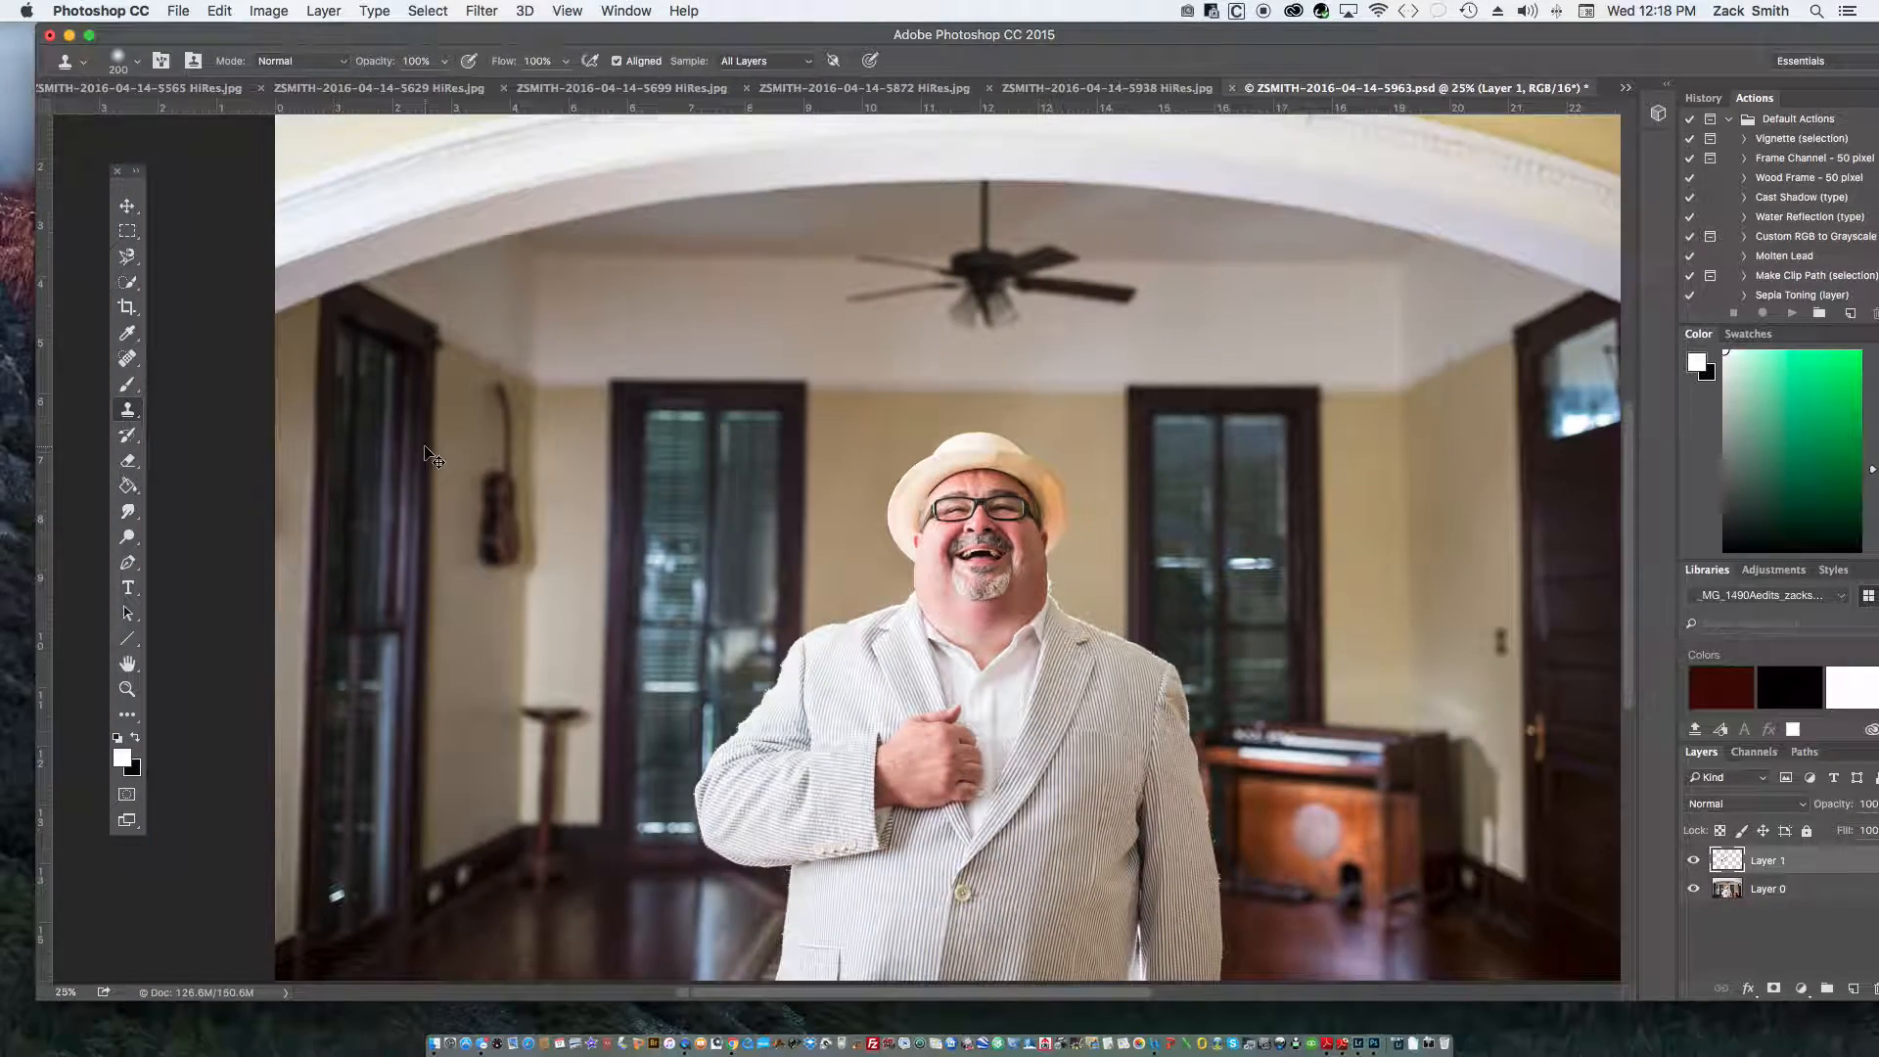
key("super+minus")
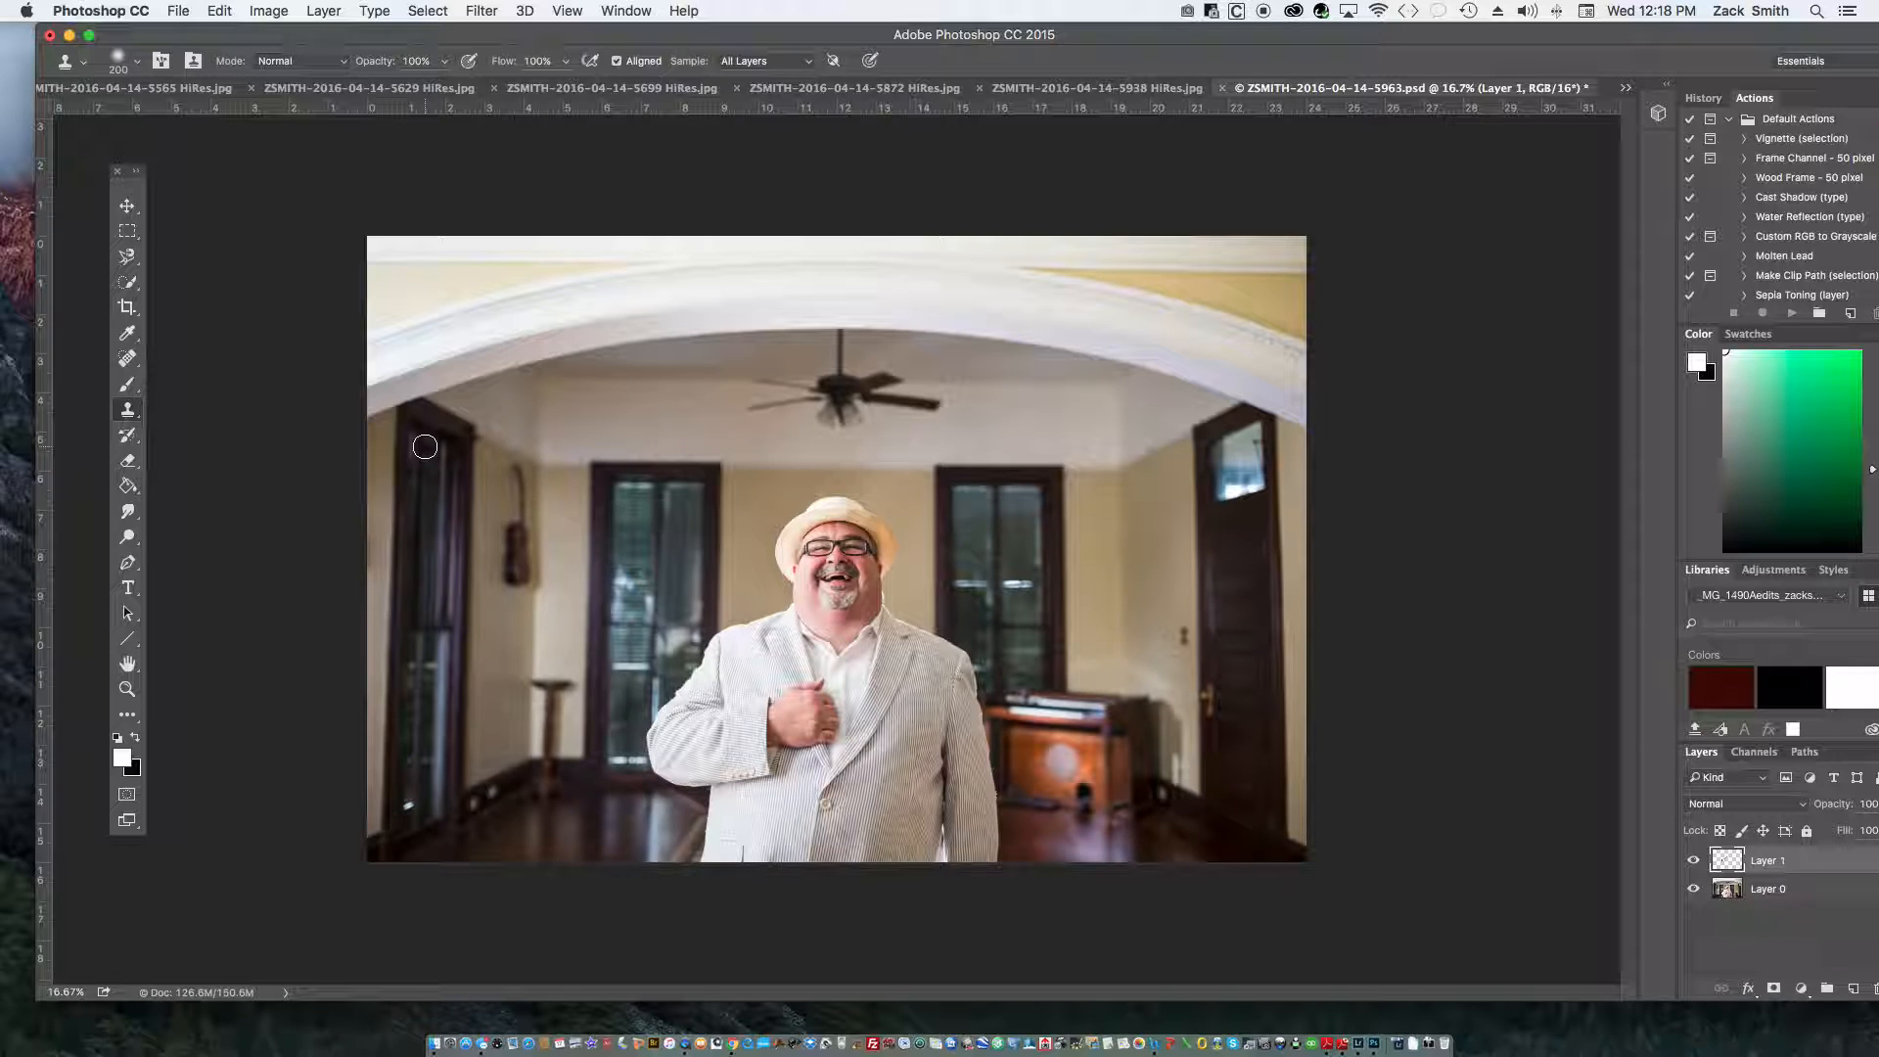
key("super+shift+s")
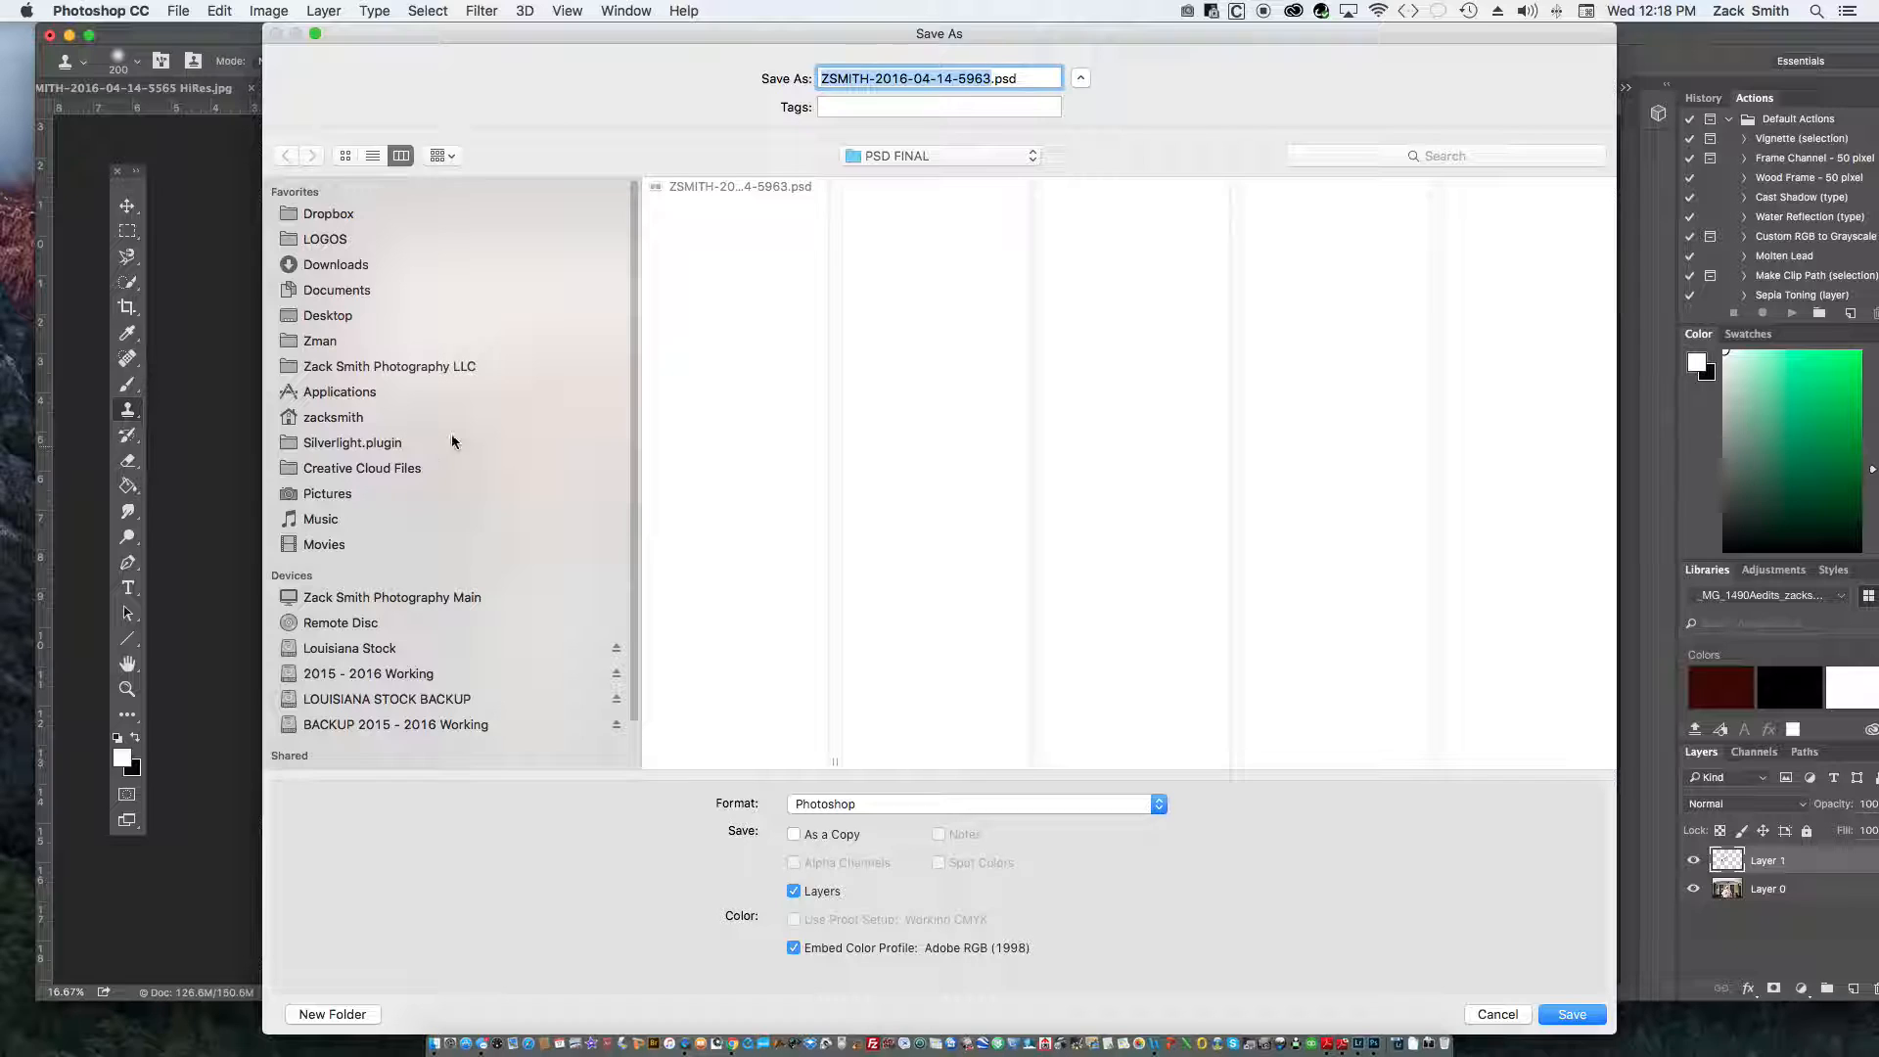
left_click(1000, 801)
left_click(986, 886)
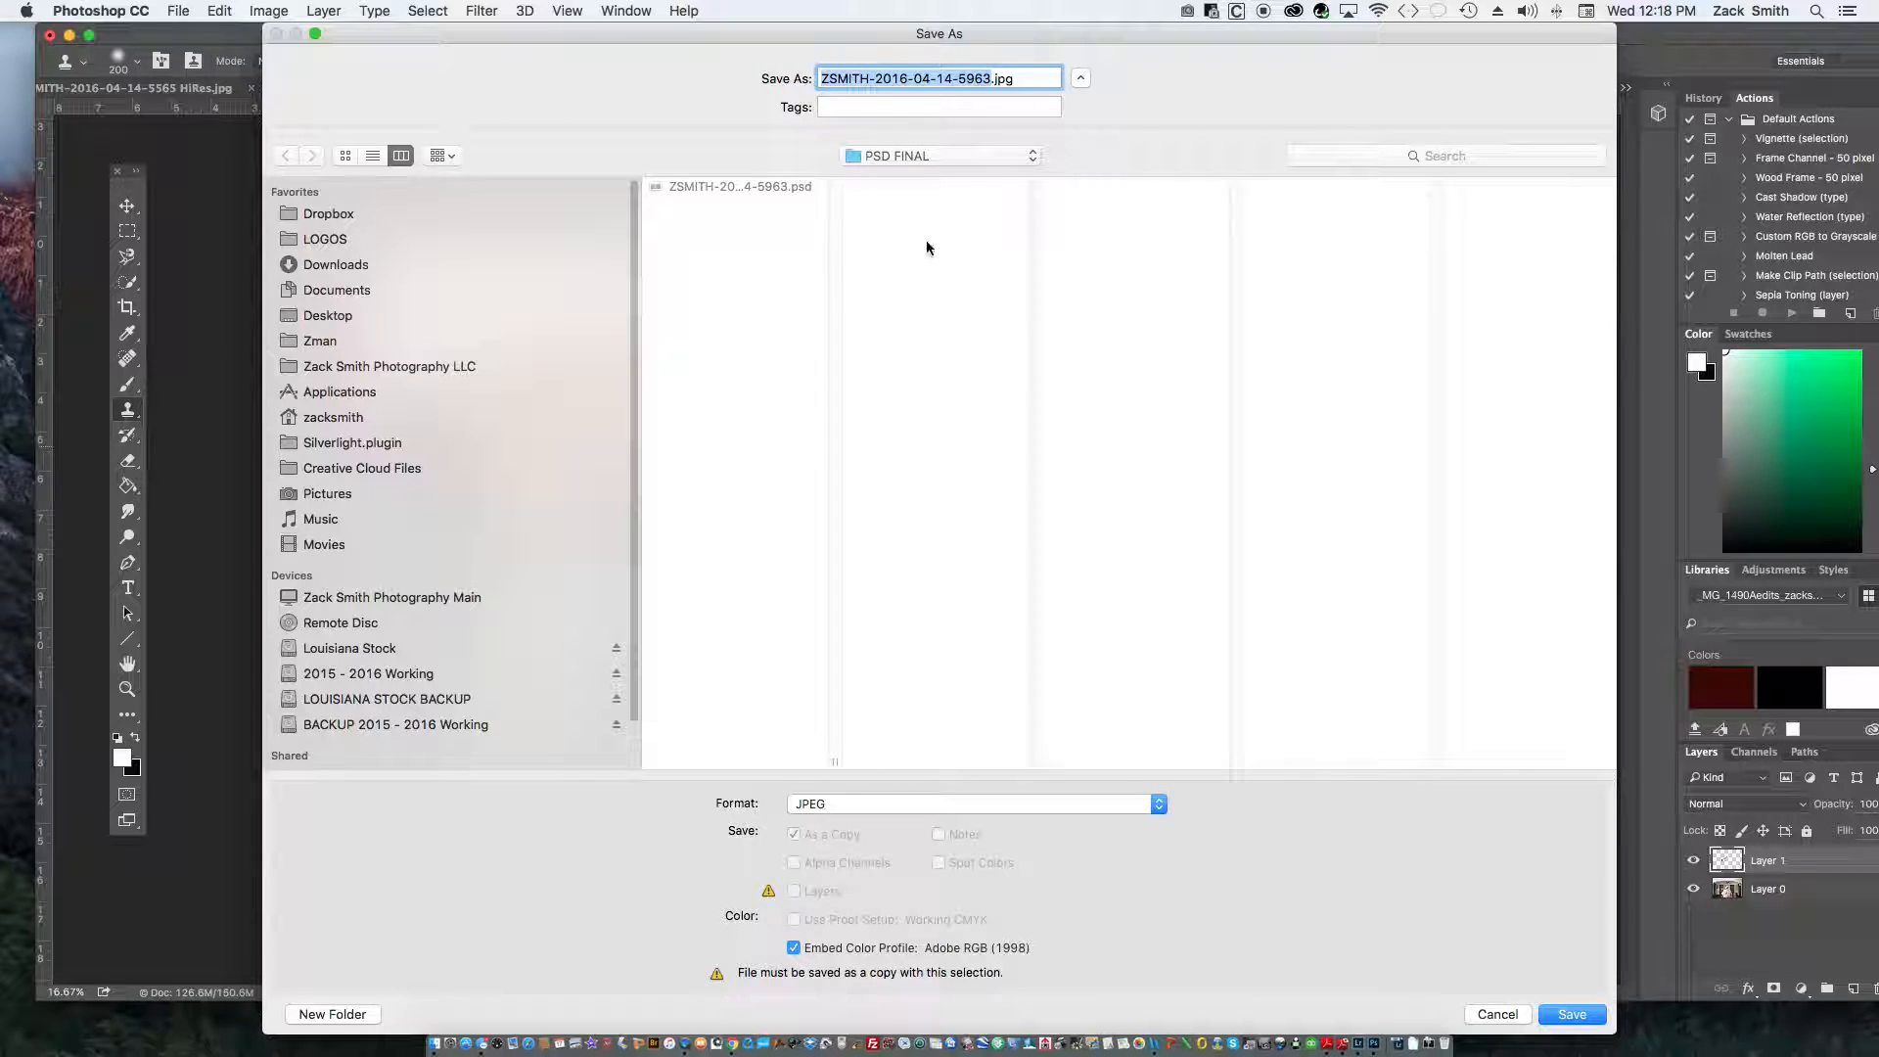
- Save the JPEG copy in the FINAL HIGH folder inside 2016-04-14 at quality 12 (Maximum), Baseline ("Standard")
left_click(936, 157)
left_click(945, 177)
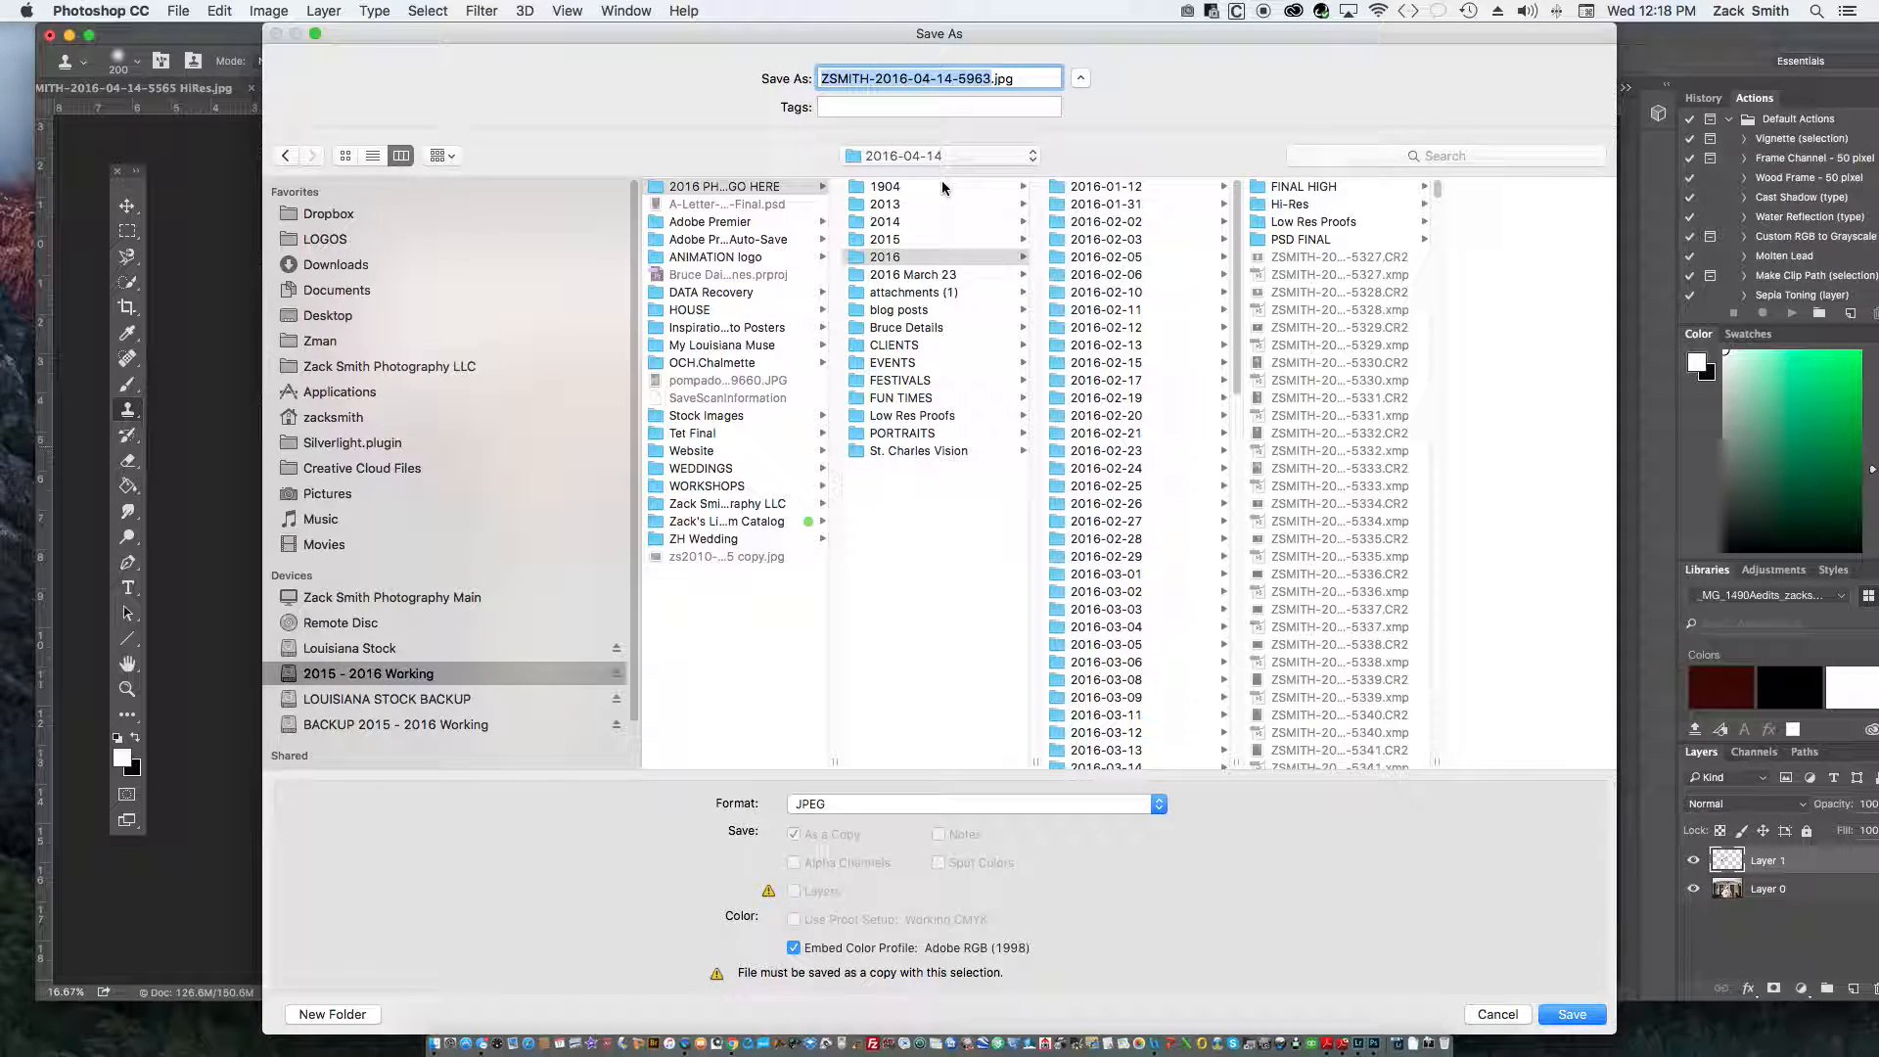
left_click(1321, 188)
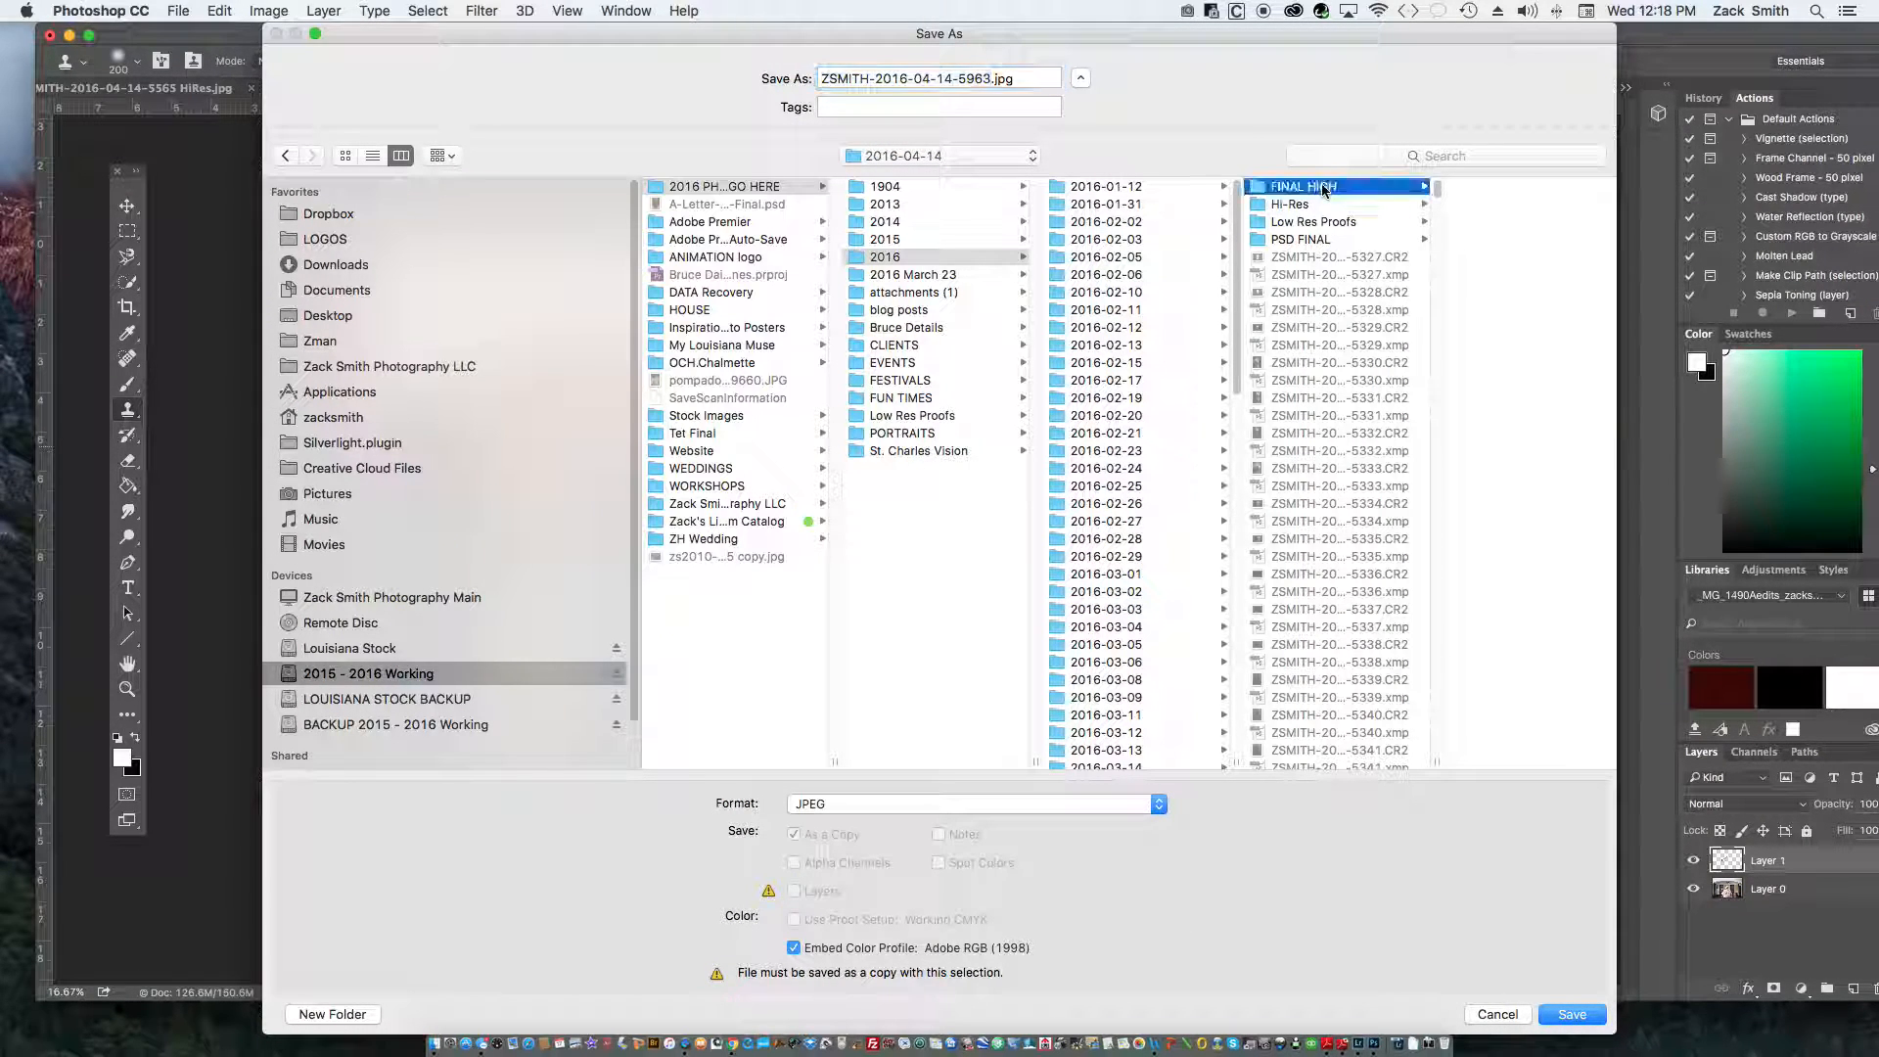
key("Return")
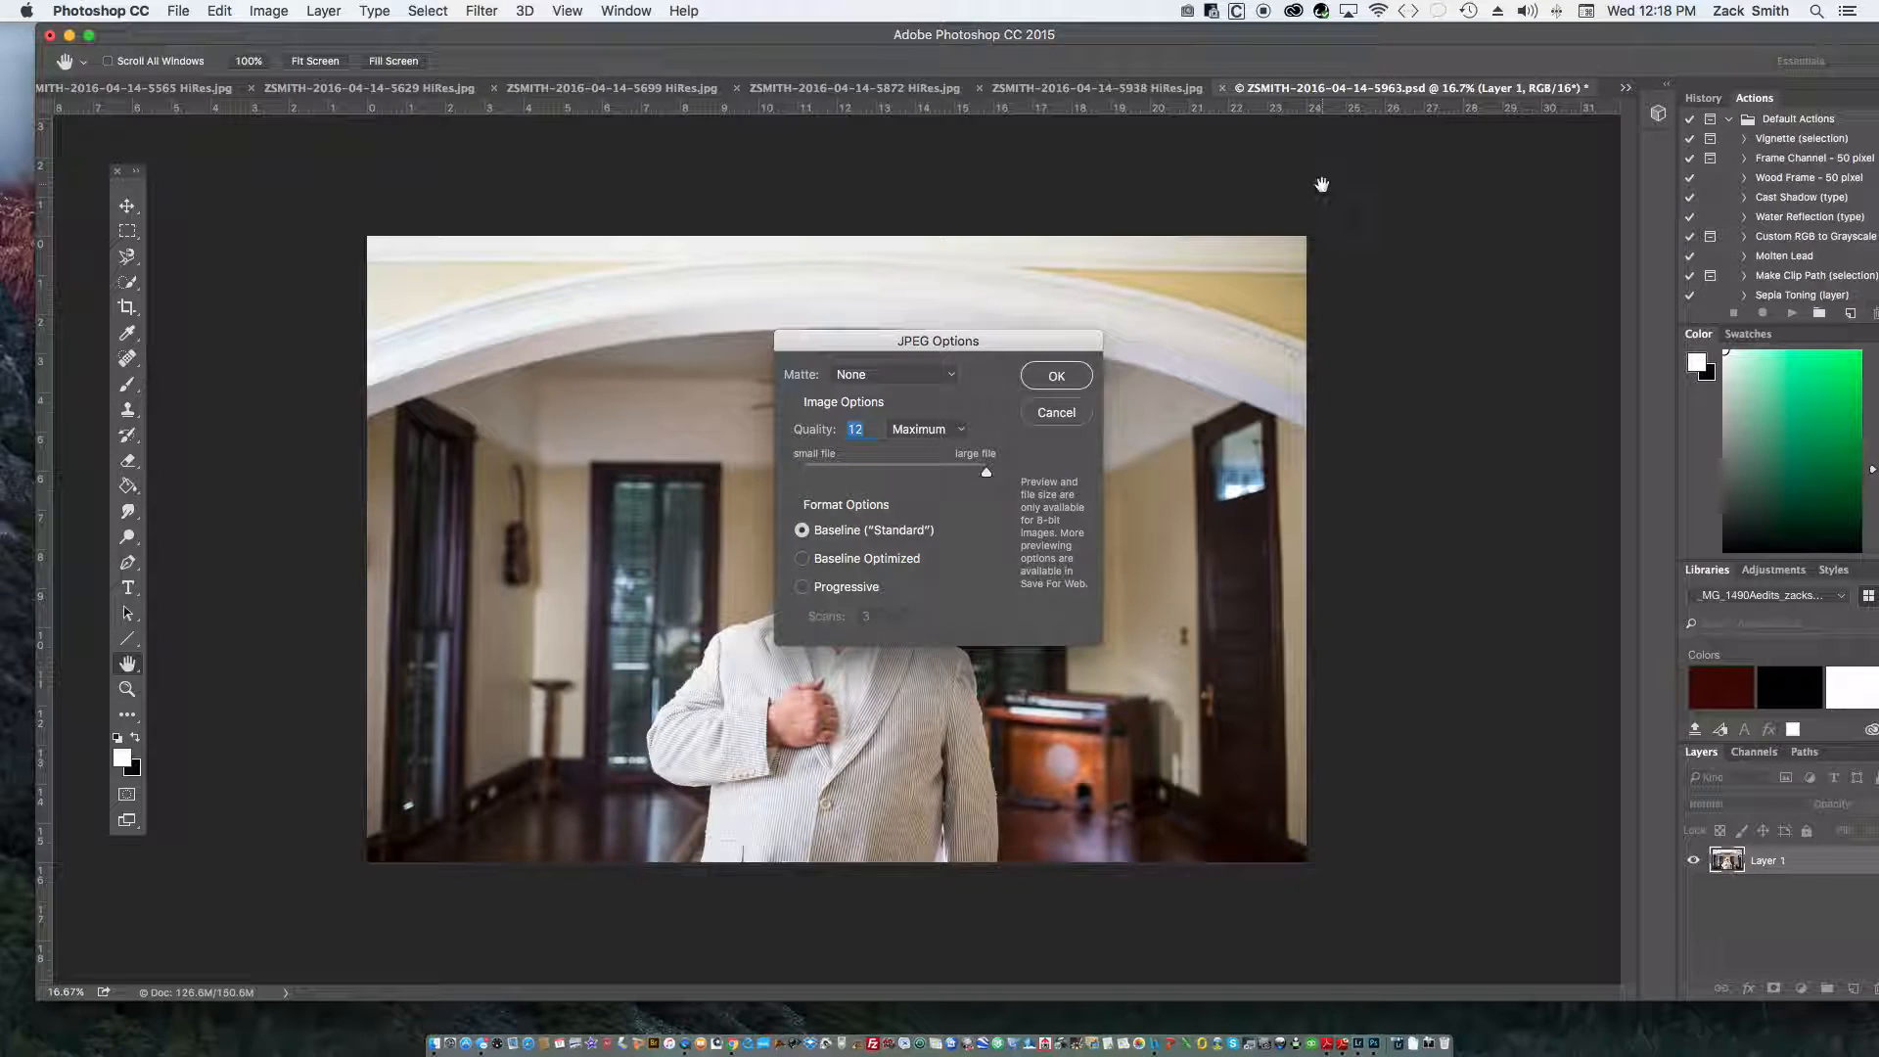
left_click(1059, 382)
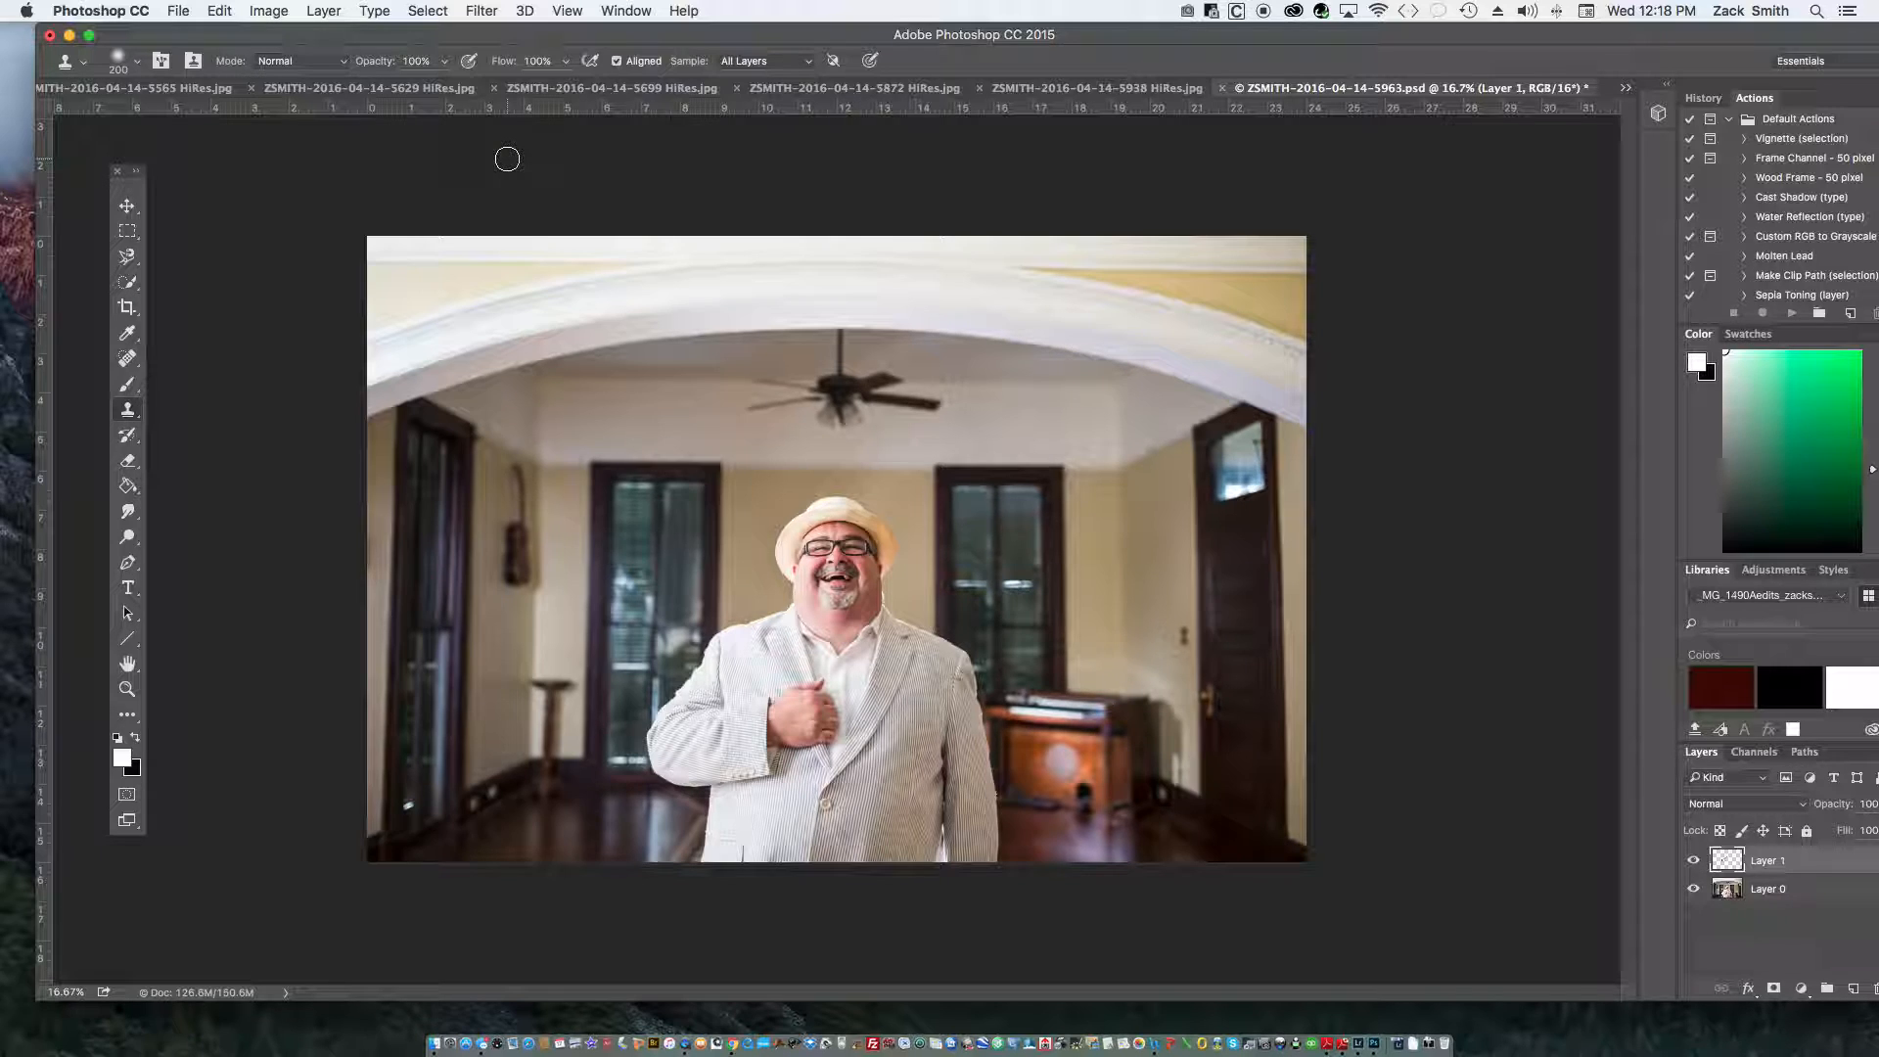
- Switch to Chrome, open the photography website's home page and view its newsletter sign-up section
left_click(733, 1043)
left_click(736, 179)
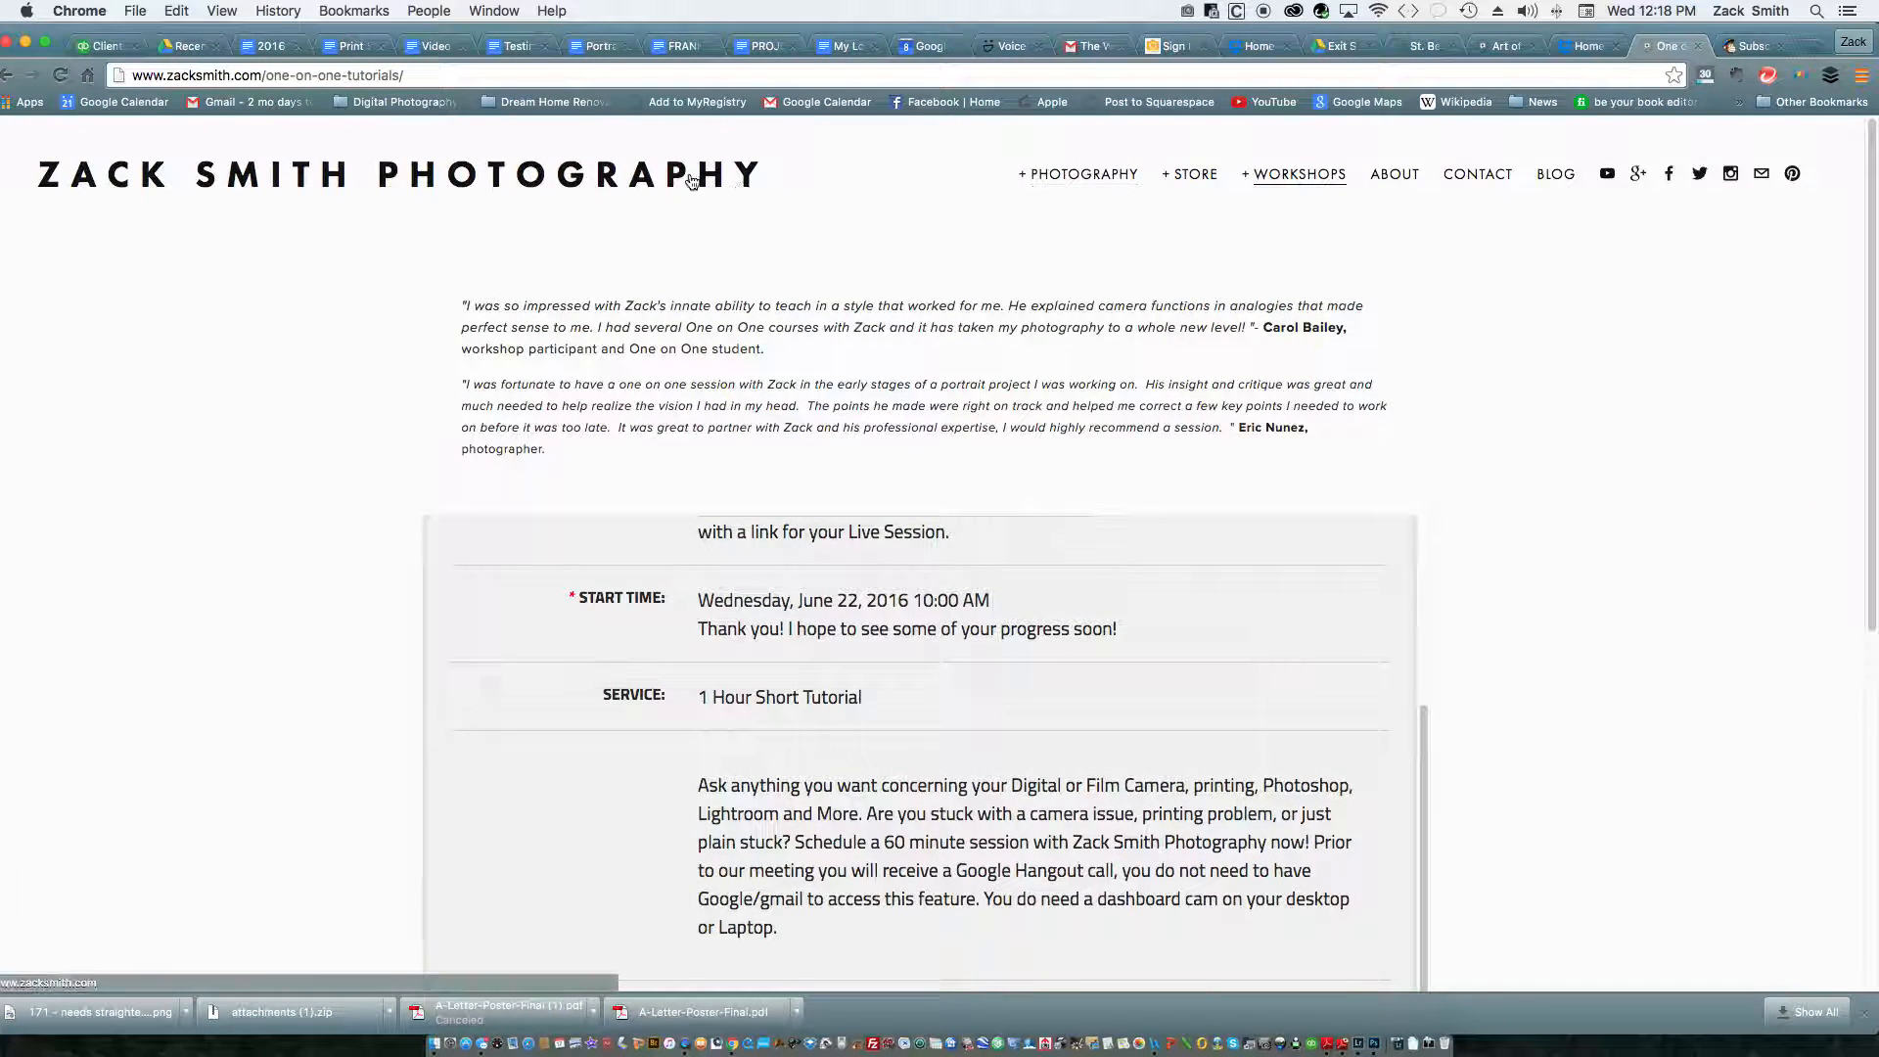
scroll(1570, 842, "down", 3)
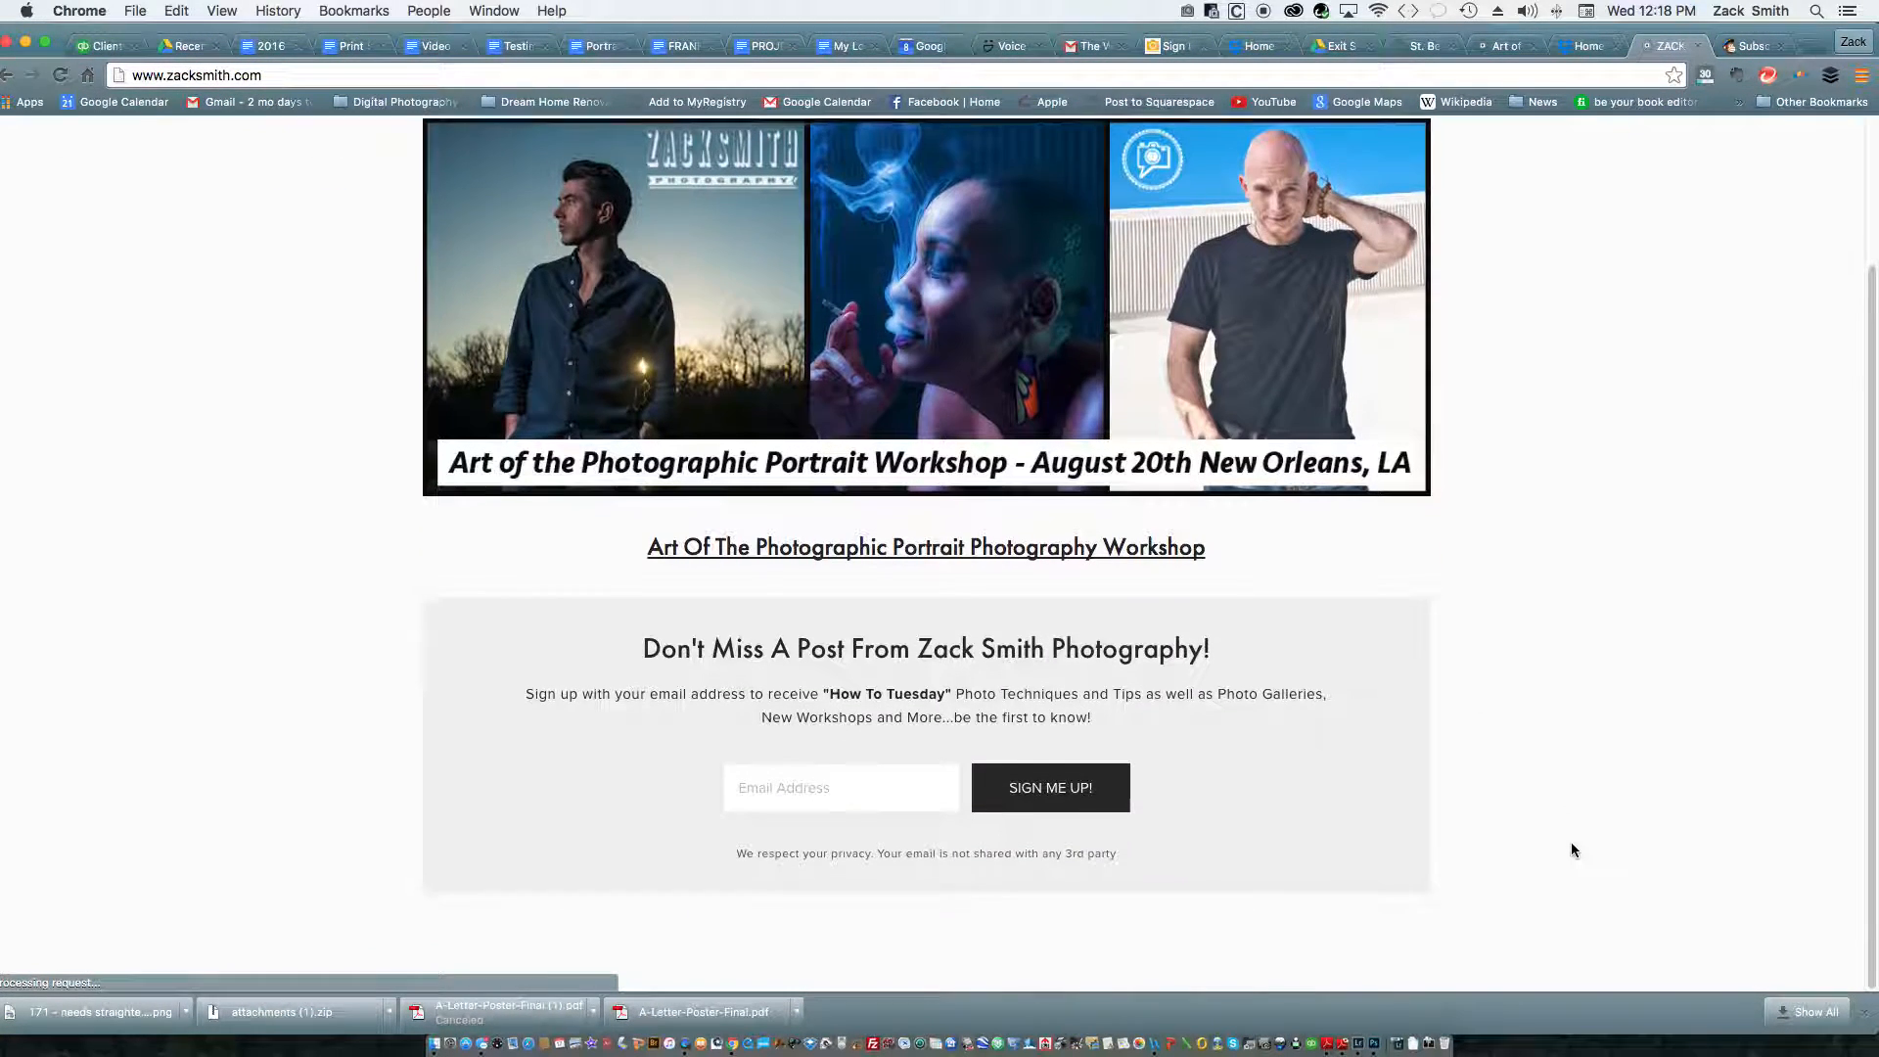